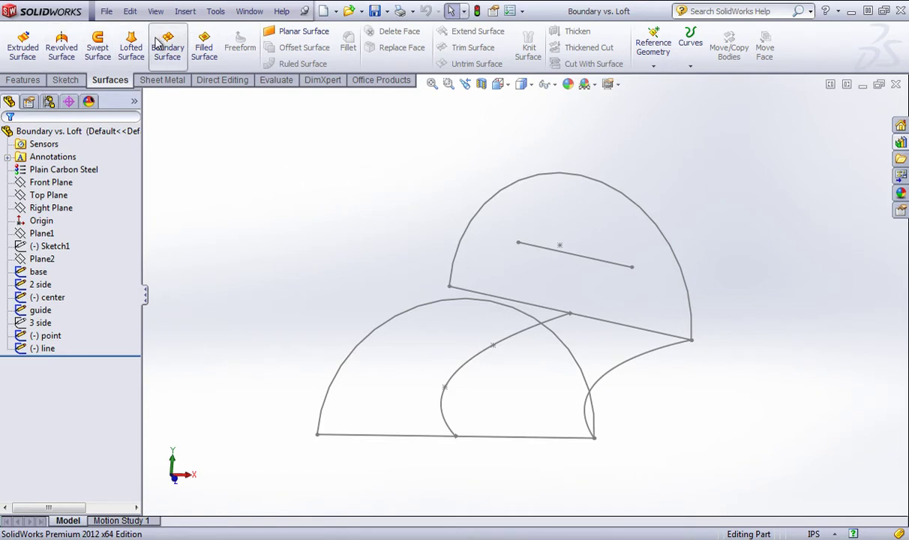
# Set up a lofted surface between the base and 2 side half-circle profiles, without guide curves or a centerline.
pyautogui.moveTo(672, 259)
pyautogui.mouseDown(button='middle')
pyautogui.moveTo(437, 218)
pyautogui.moveTo(436, 240)
pyautogui.moveTo(423, 256)
pyautogui.moveTo(382, 199)
pyautogui.moveTo(372, 208)
pyautogui.mouseUp(button='middle')
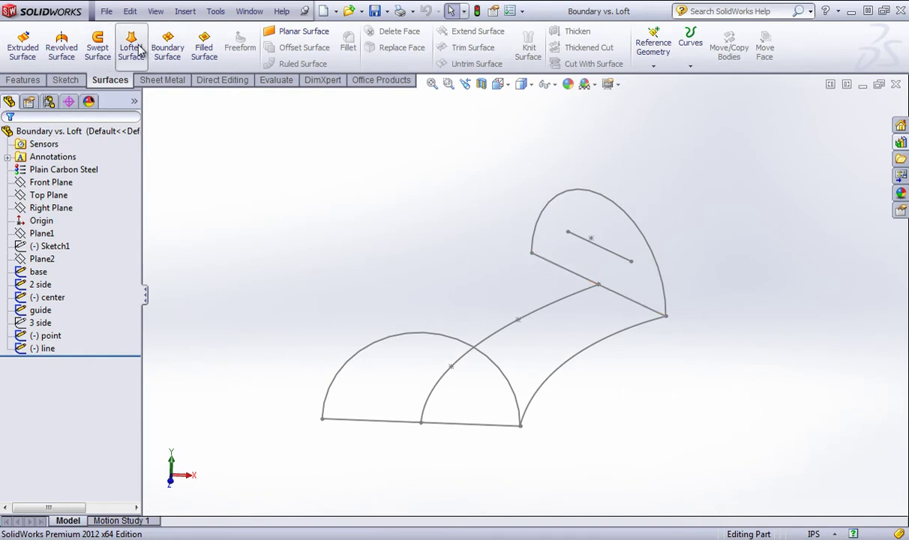
pyautogui.moveTo(275, 164); pyautogui.dragTo(282, 174, button='middle')
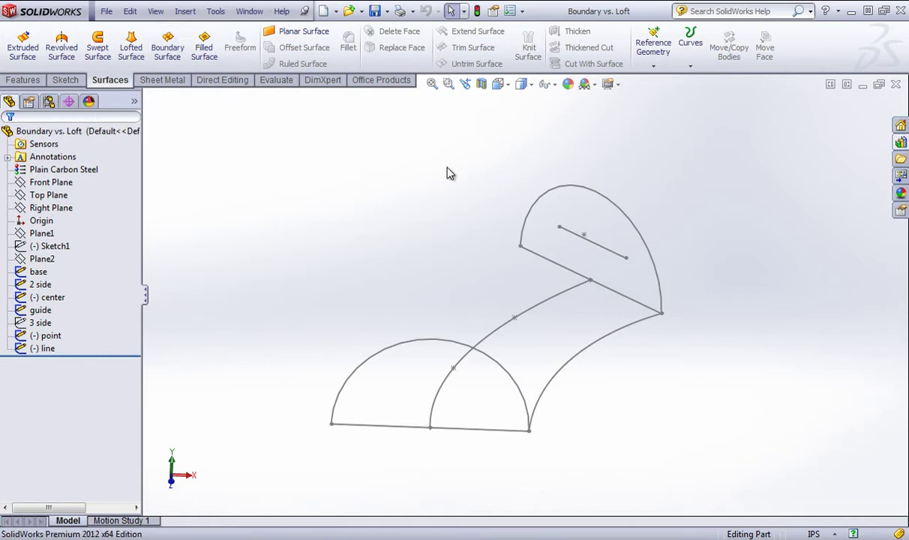
pyautogui.click(131, 57)
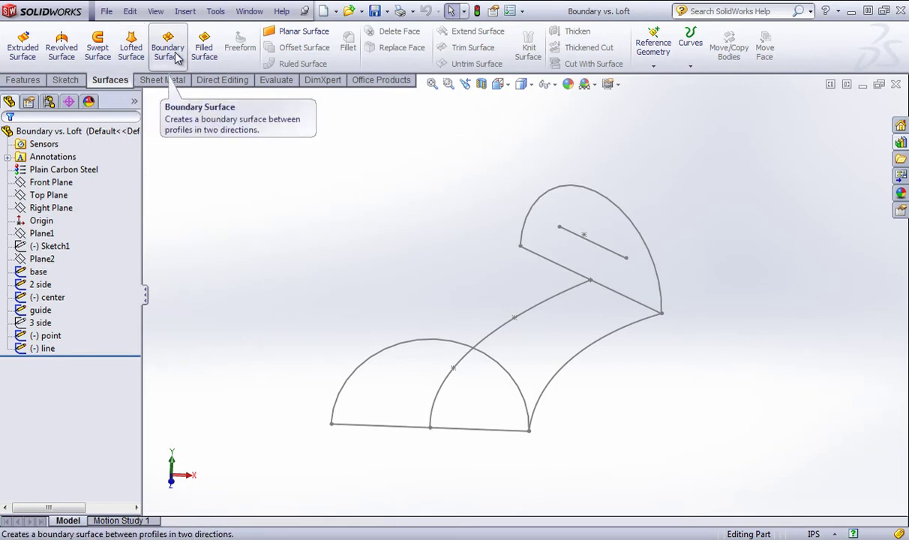
pyautogui.click(459, 347)
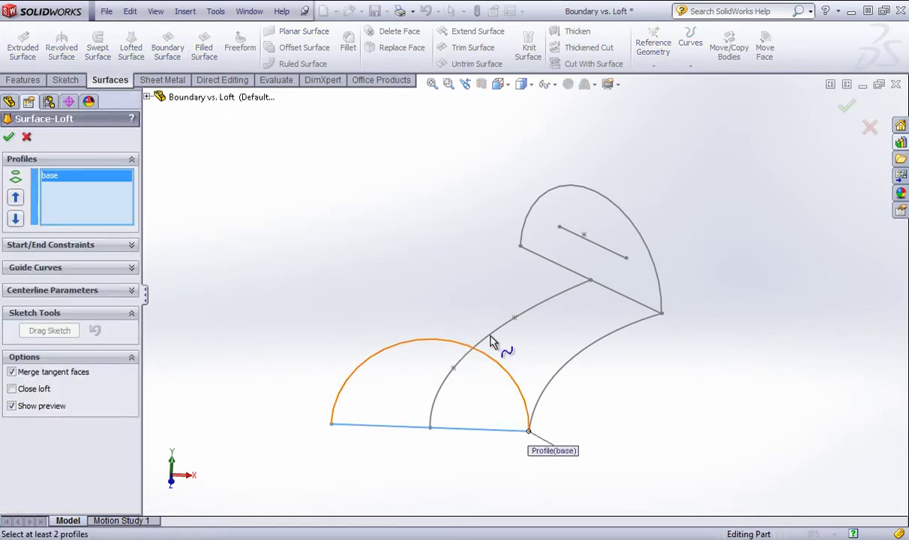
pyautogui.click(628, 218)
# Examine the two-profile loft preview from several angles, including how it relates to the center and guide curves, and cancel the loft.
pyautogui.moveTo(639, 223)
pyautogui.mouseDown(button='middle')
pyautogui.moveTo(578, 260)
pyautogui.moveTo(485, 265)
pyautogui.moveTo(582, 270)
pyautogui.moveTo(548, 270)
pyautogui.mouseUp(button='middle')
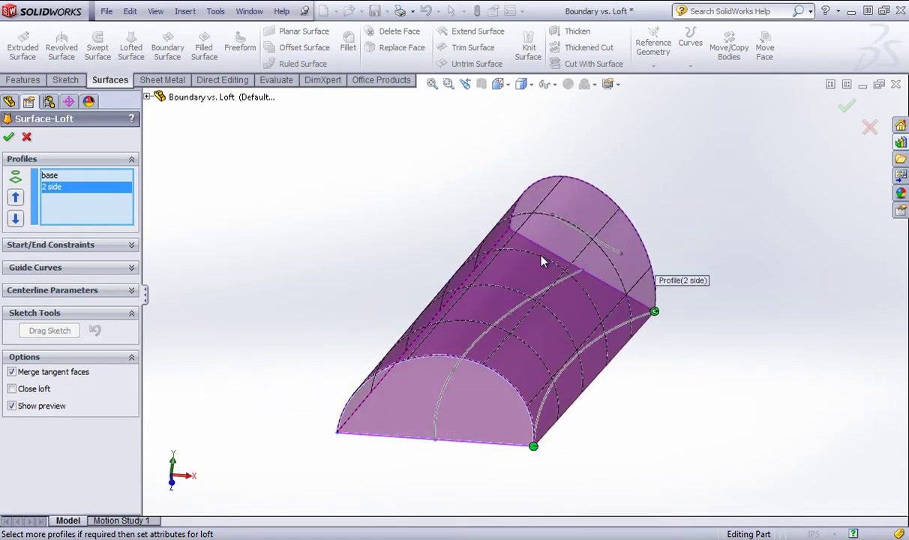
pyautogui.moveTo(463, 231); pyautogui.dragTo(458, 241, button='middle')
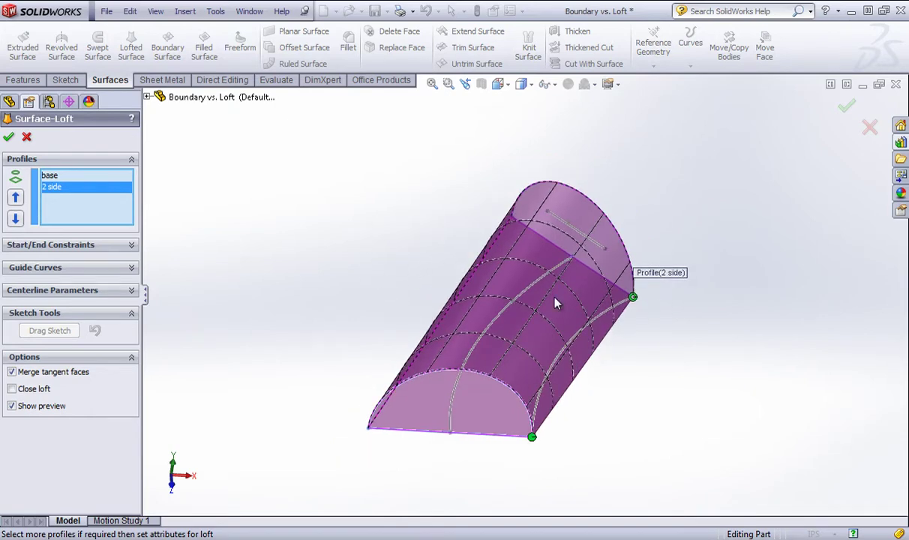
pyautogui.moveTo(512, 309); pyautogui.dragTo(466, 377, button='middle')
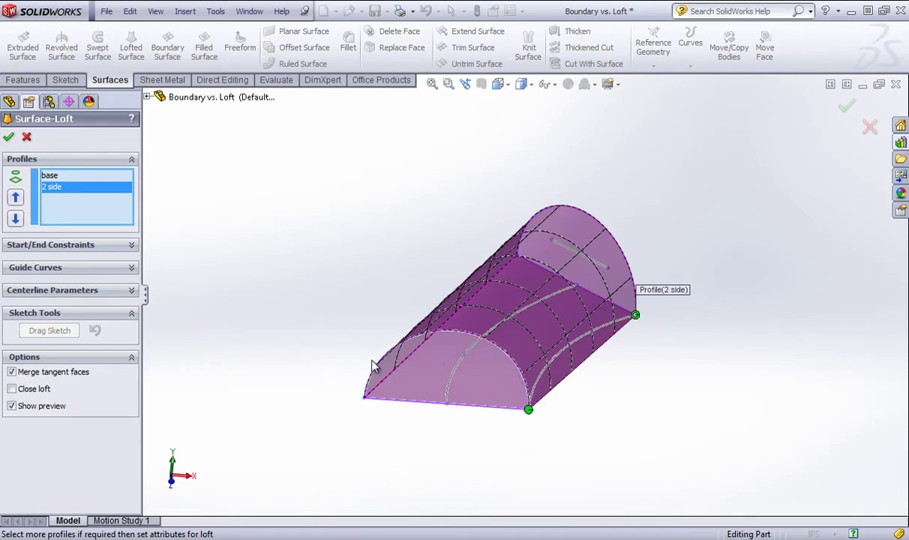
pyautogui.moveTo(441, 360); pyautogui.dragTo(426, 430, button='middle')
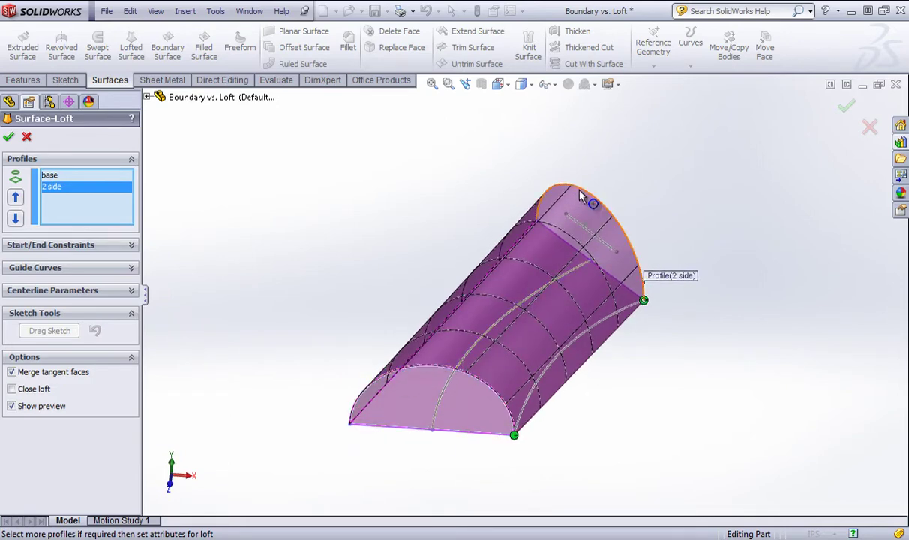
pyautogui.moveTo(447, 471); pyautogui.dragTo(508, 321, button='middle')
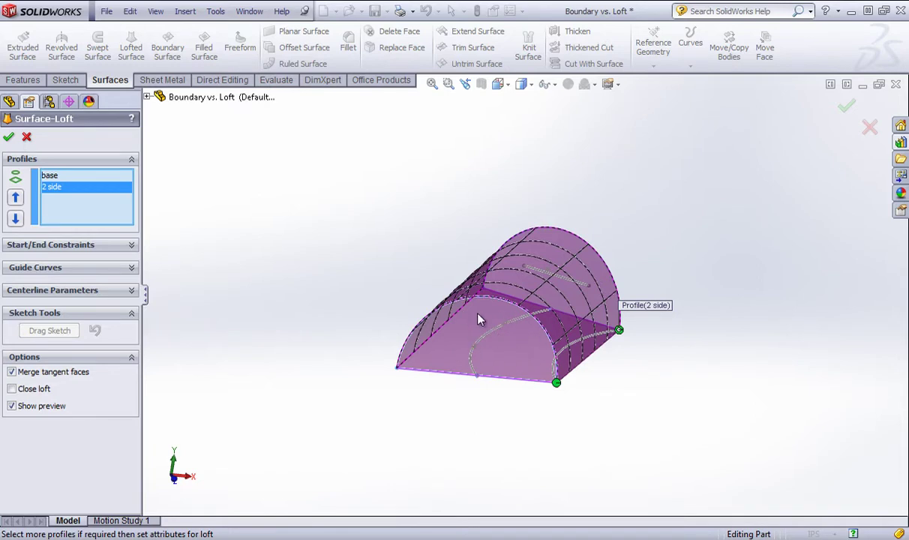
pyautogui.moveTo(442, 216); pyautogui.dragTo(507, 325, button='middle')
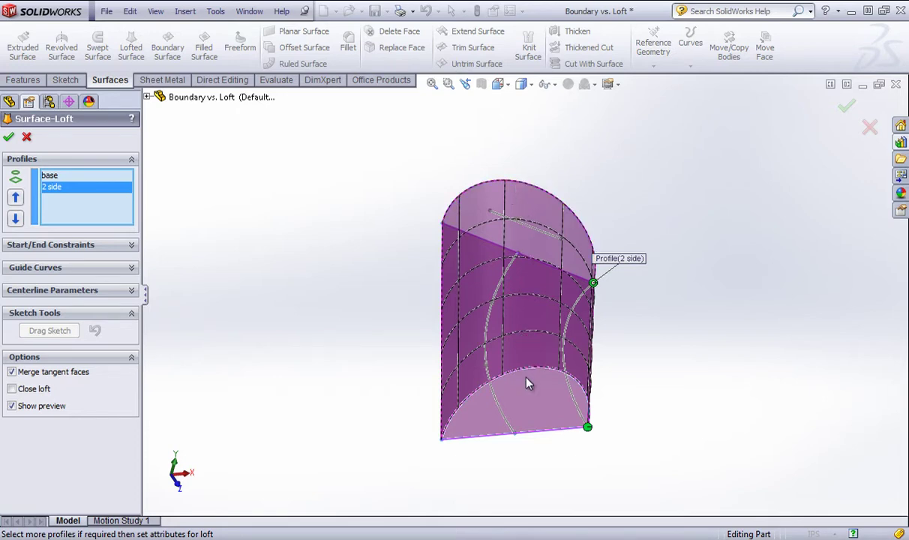
pyautogui.moveTo(527, 385); pyautogui.dragTo(460, 365, button='middle')
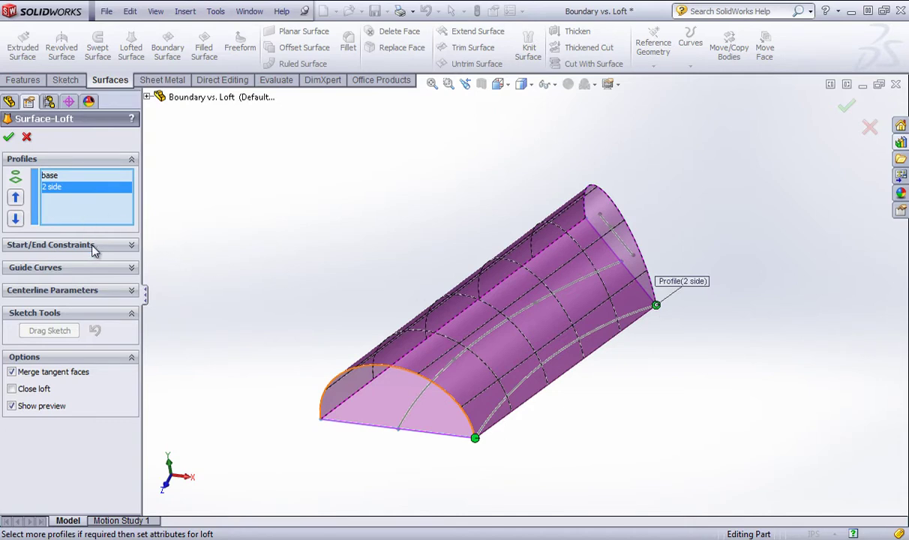
pyautogui.click(25, 139)
# Set up a lofted surface with centerline parameters enabled, using the base and 2 side sketches as profiles.
pyautogui.moveTo(272, 201)
pyautogui.mouseDown(button='middle')
pyautogui.moveTo(278, 225)
pyautogui.moveTo(325, 183)
pyautogui.moveTo(300, 202)
pyautogui.mouseUp(button='middle')
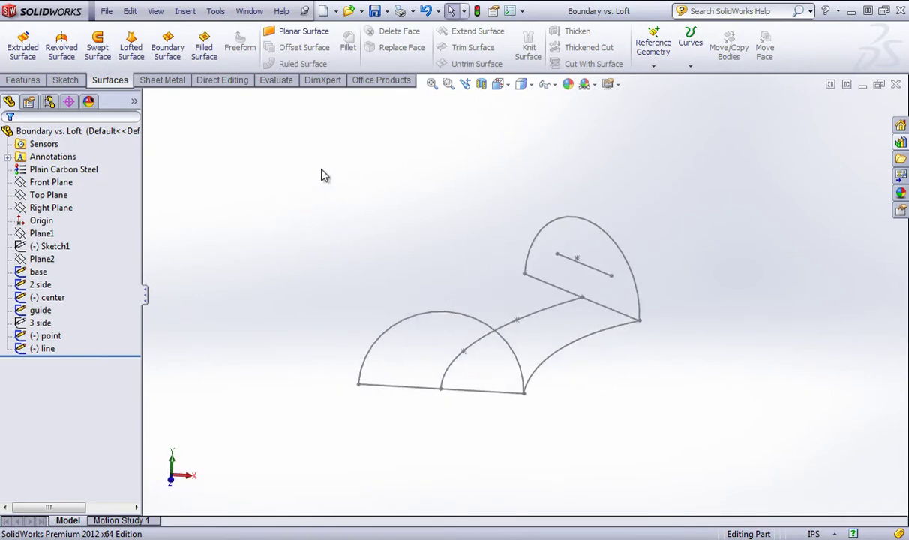
pyautogui.click(131, 53)
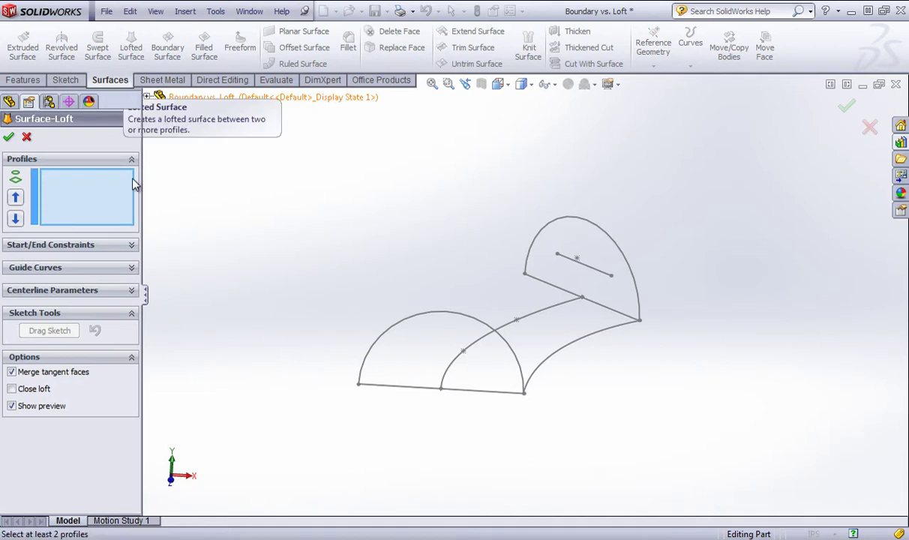
pyautogui.click(75, 297)
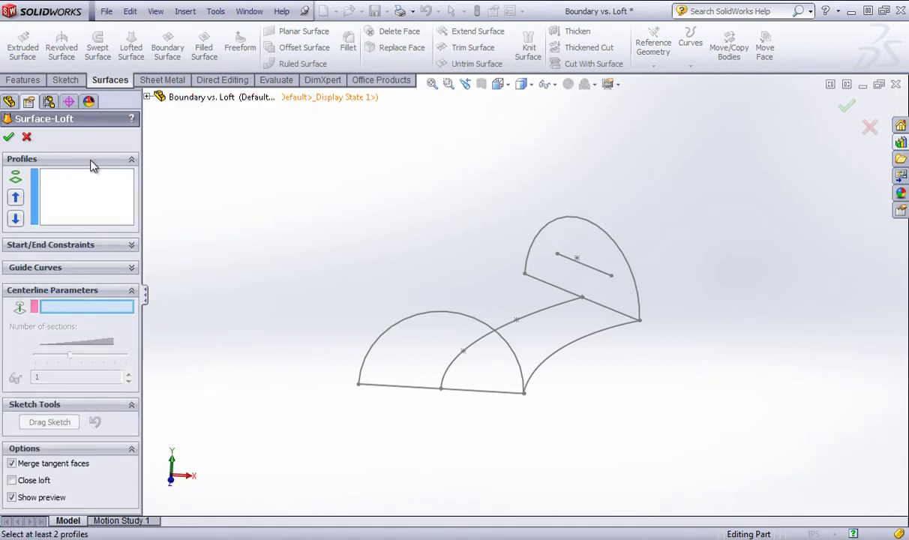
pyautogui.click(77, 181)
pyautogui.click(480, 324)
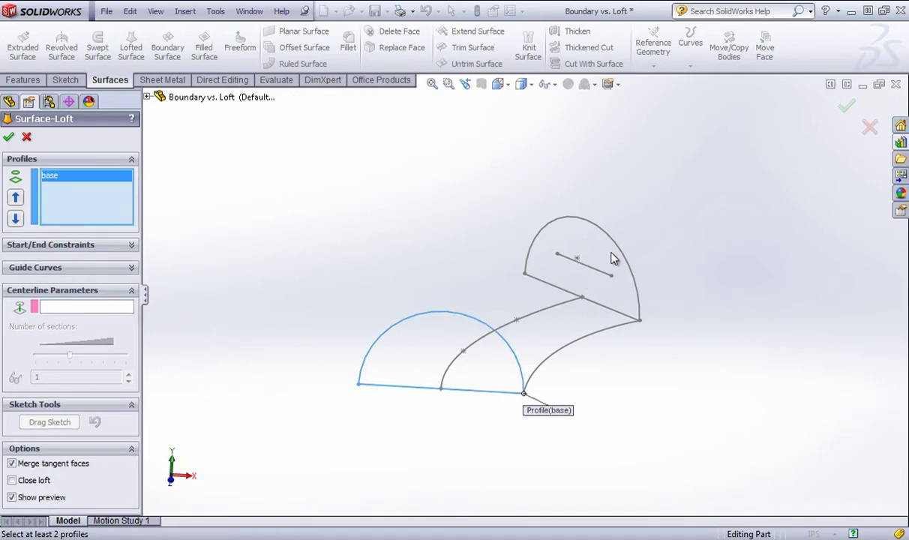
pyautogui.click(620, 252)
# Assign the center curve as the loft's centerline and create the lofted surface.
pyautogui.moveTo(454, 302); pyautogui.dragTo(458, 351, button='middle')
pyautogui.click(90, 308)
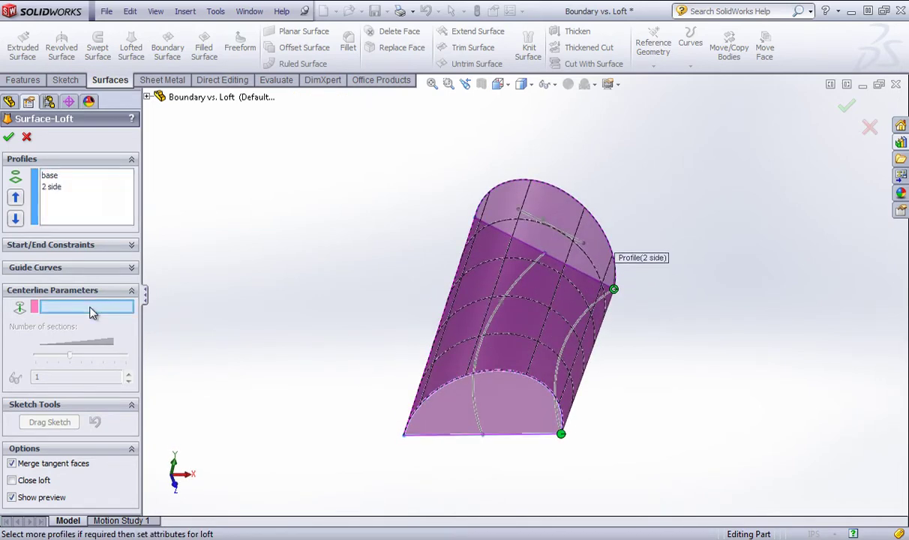
pyautogui.click(481, 356)
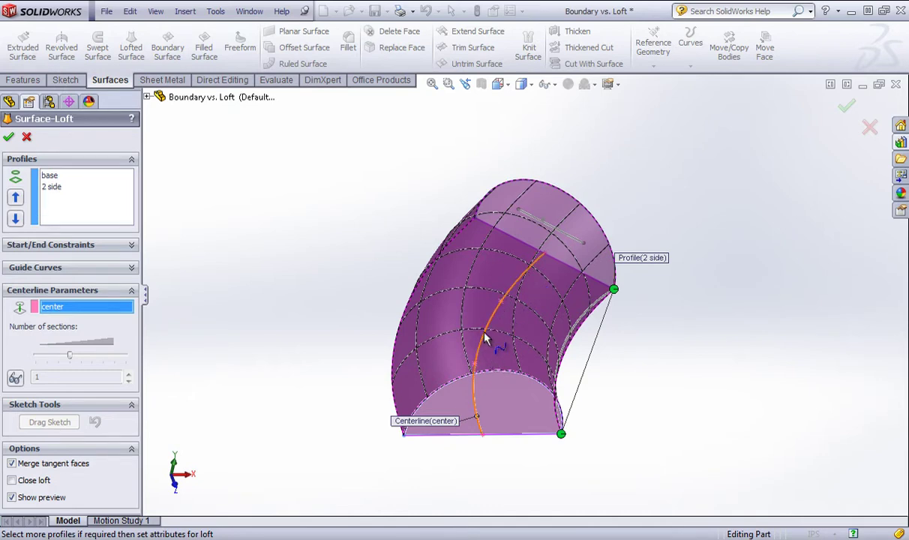
pyautogui.moveTo(474, 420); pyautogui.dragTo(555, 378, button='middle')
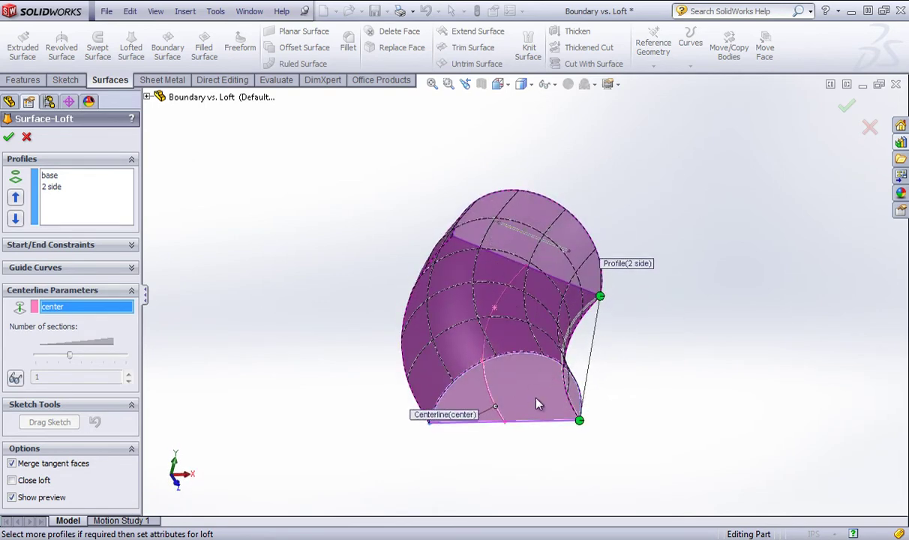
pyautogui.click(8, 137)
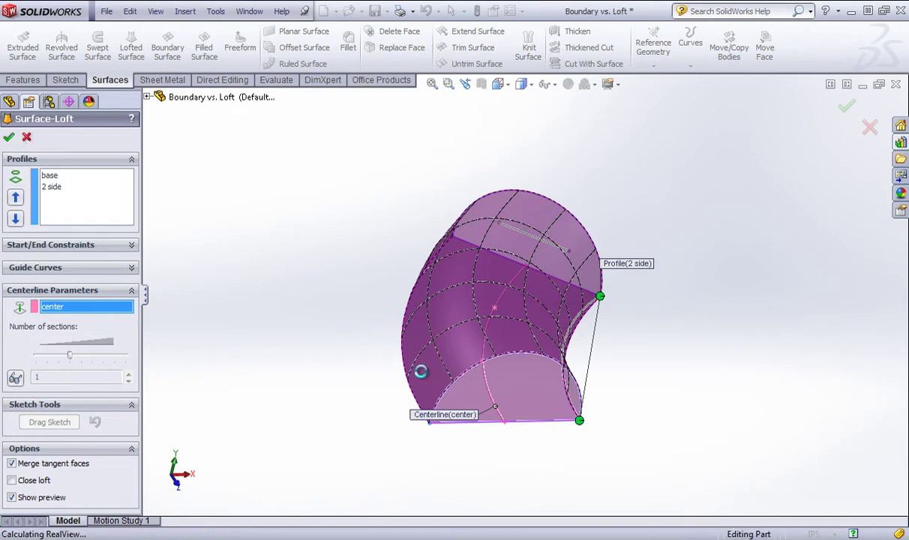
pyautogui.moveTo(394, 346); pyautogui.dragTo(416, 371, button='middle')
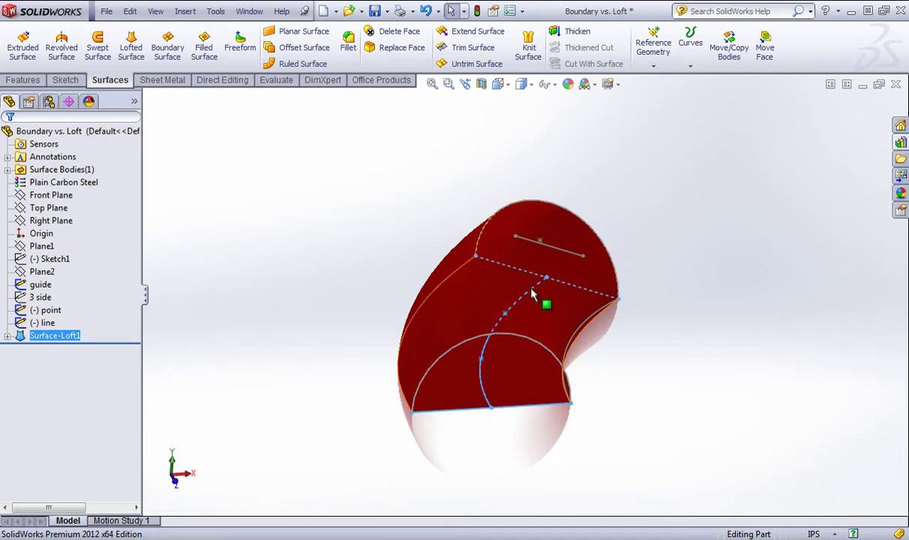
# Delete the lofted surface that follows the centerline.
pyautogui.rightClick(63, 337)
pyautogui.click(99, 398)
pyautogui.click(766, 295)
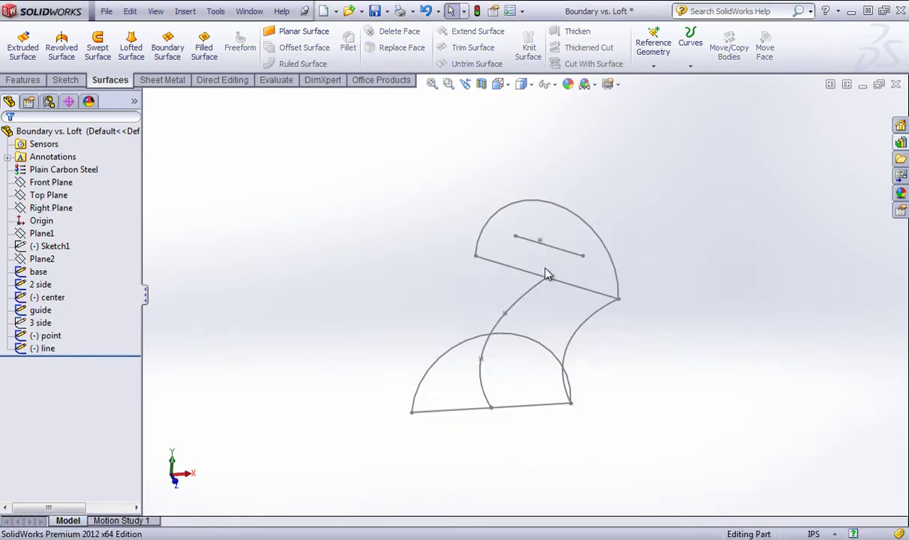
# Set up a boundary surface with the base and 2 side profiles as its Direction 1 curves.
pyautogui.moveTo(370, 214)
pyautogui.mouseDown(button='middle')
pyautogui.moveTo(326, 195)
pyautogui.moveTo(345, 218)
pyautogui.mouseUp(button='middle')
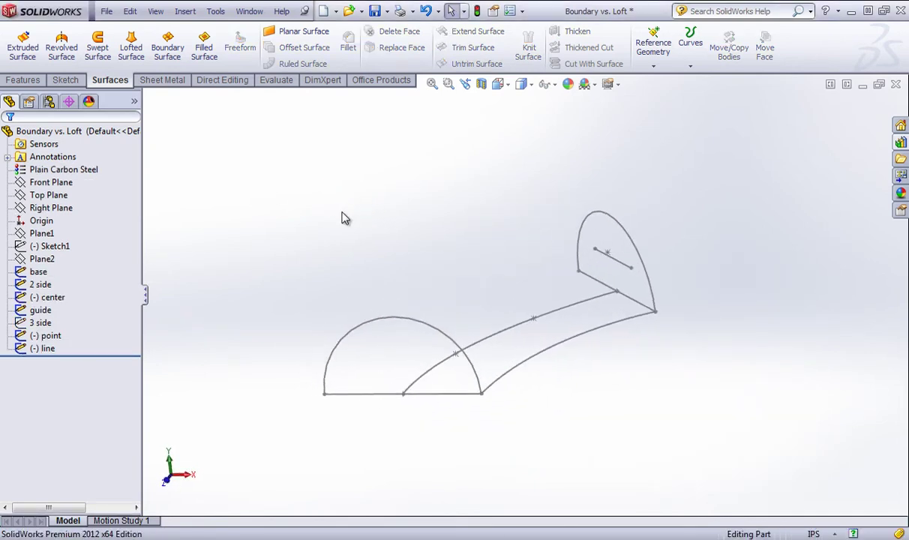
pyautogui.click(168, 46)
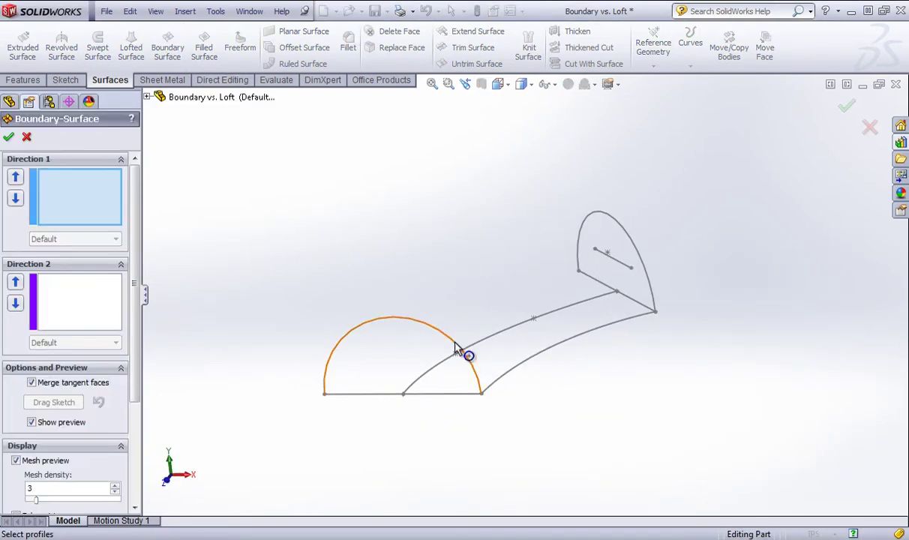
pyautogui.click(465, 349)
pyautogui.click(639, 260)
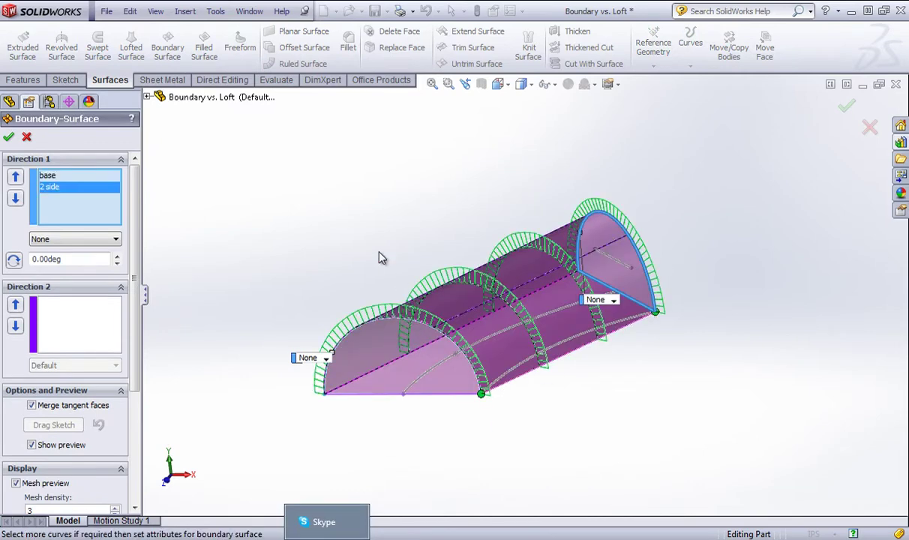
pyautogui.moveTo(344, 211); pyautogui.dragTo(354, 283, button='middle')
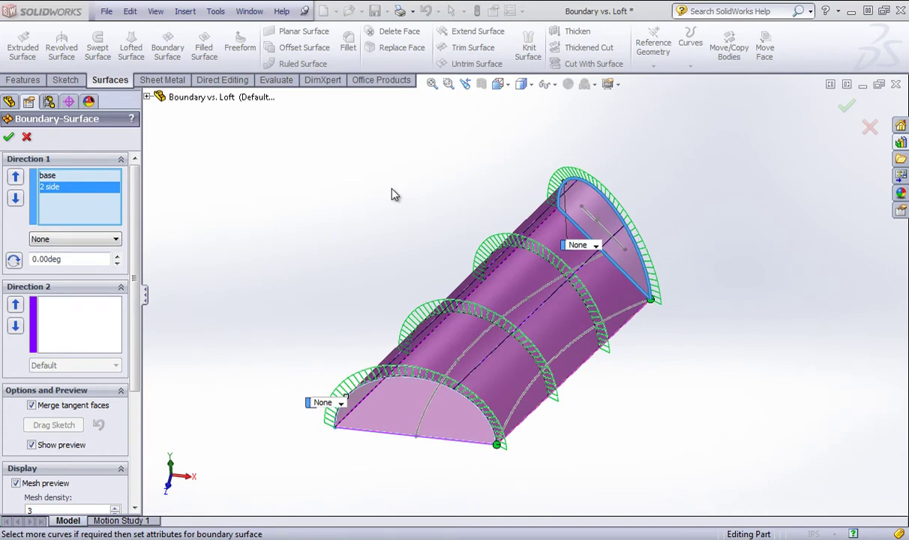
# Add the center and guide curves as Direction 2 curves and create the boundary surface.
pyautogui.click(66, 326)
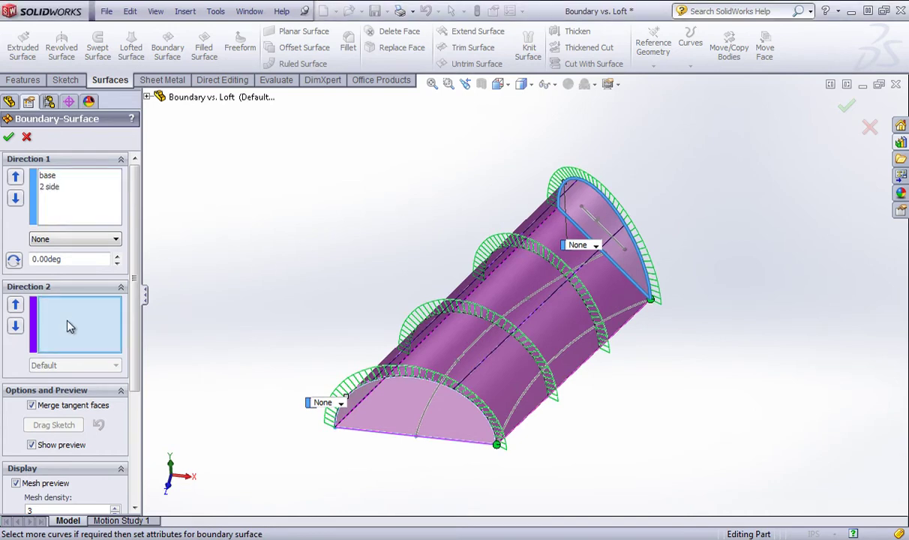
pyautogui.click(472, 358)
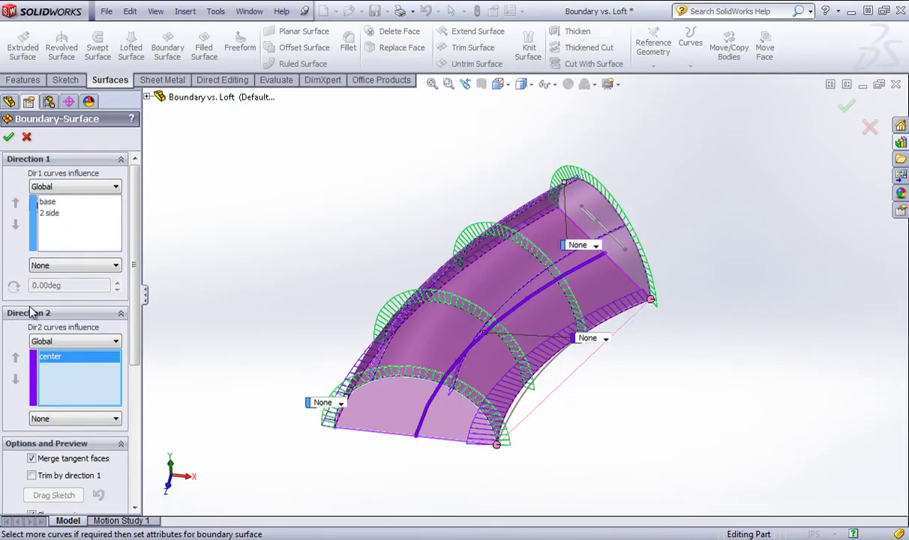
pyautogui.click(535, 379)
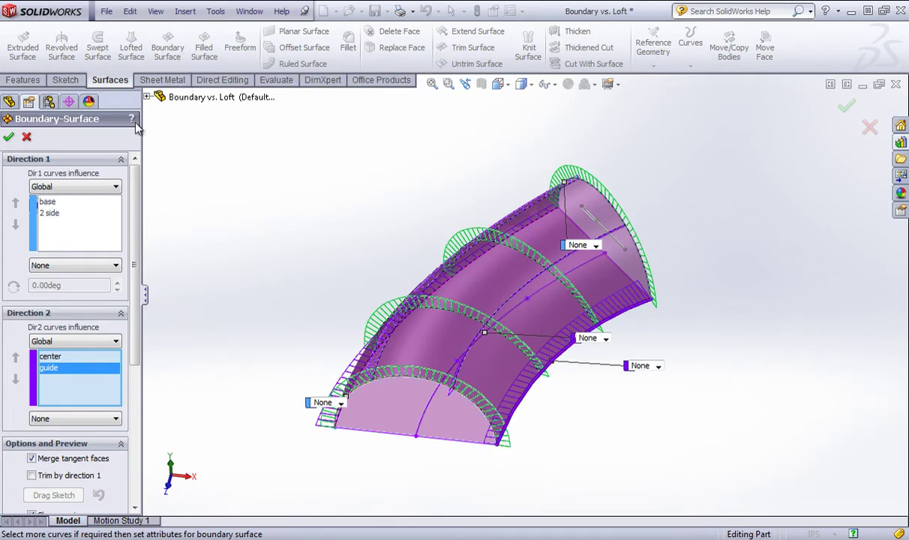
pyautogui.click(9, 140)
pyautogui.moveTo(219, 260)
pyautogui.mouseDown(button='middle')
pyautogui.moveTo(213, 224)
pyautogui.moveTo(238, 236)
pyautogui.moveTo(223, 267)
pyautogui.mouseUp(button='middle')
# Delete the boundary surface.
pyautogui.rightClick(77, 323)
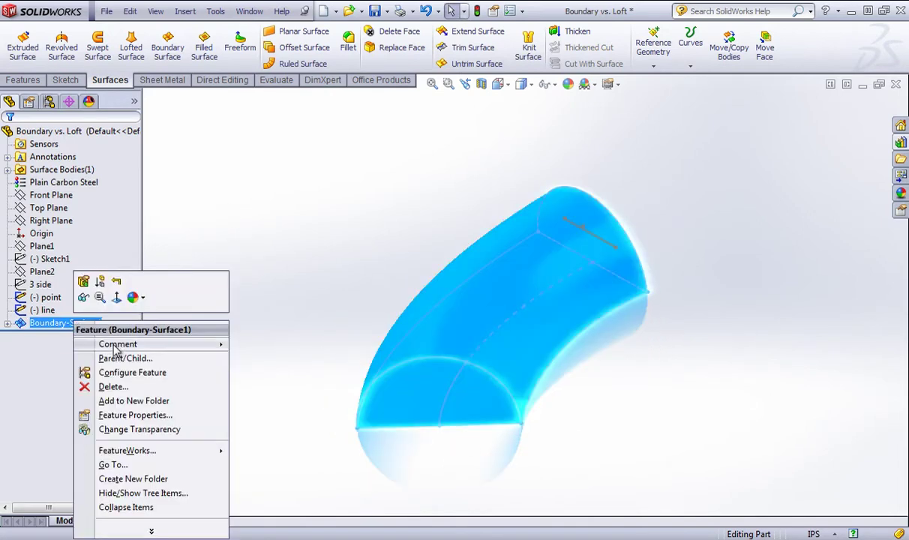
pyautogui.click(93, 371)
pyautogui.click(764, 298)
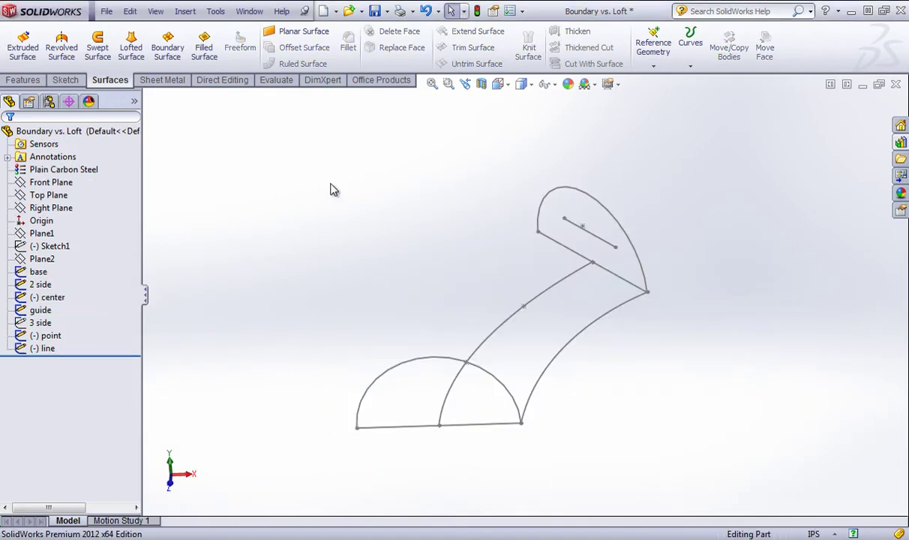
# Set up a lofted surface from the base and 2 side profiles with the center and guide sketches as guide curves.
pyautogui.click(135, 47)
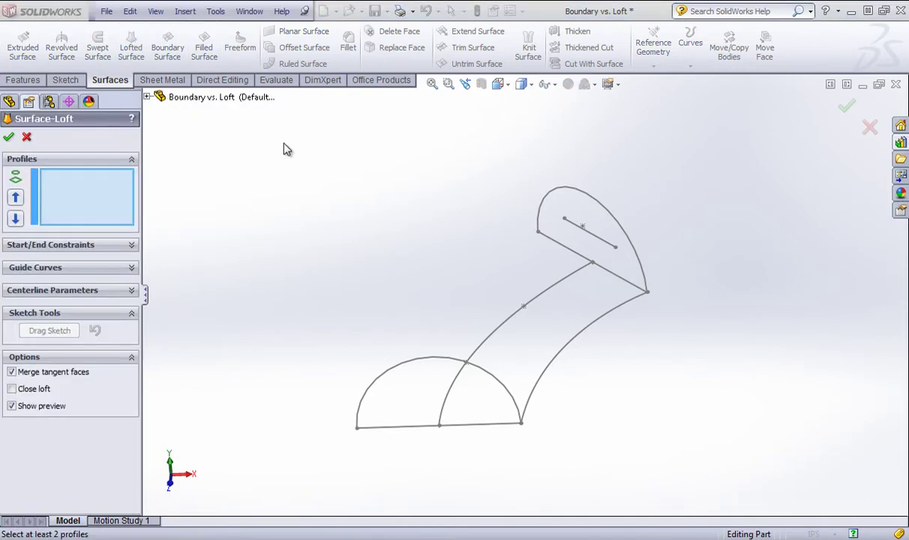
pyautogui.click(120, 267)
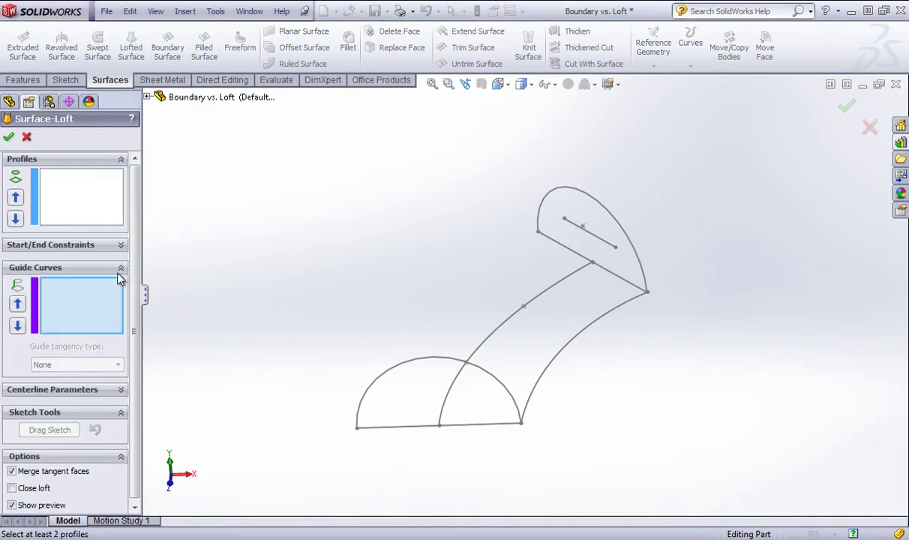
pyautogui.click(61, 197)
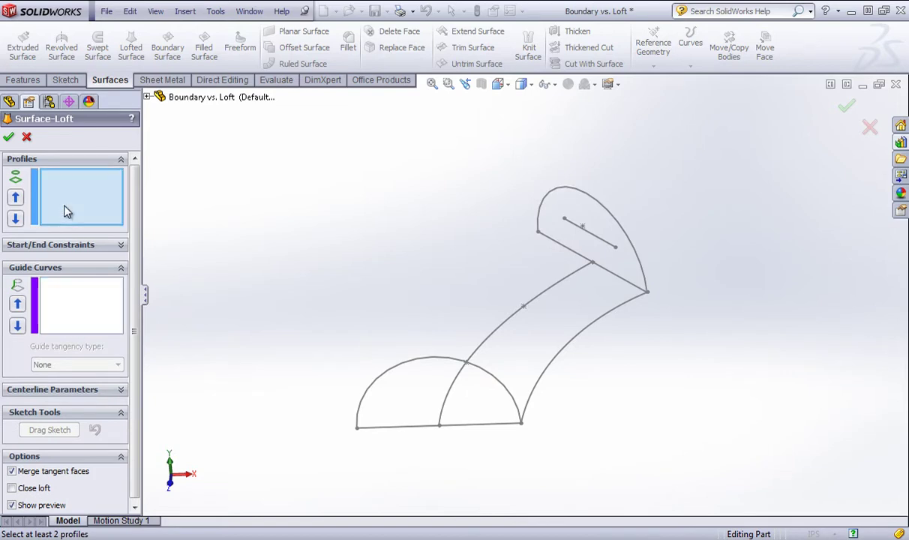
pyautogui.click(485, 376)
pyautogui.click(636, 248)
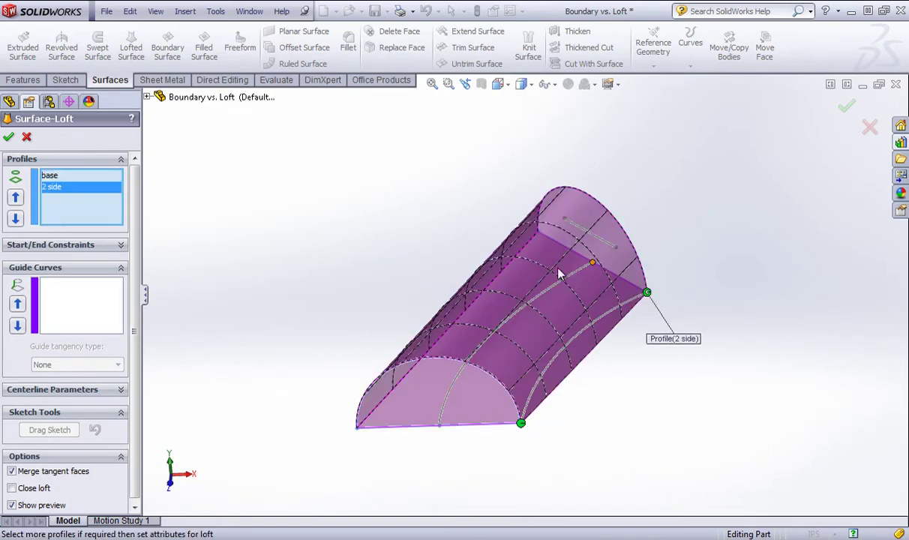
pyautogui.click(61, 294)
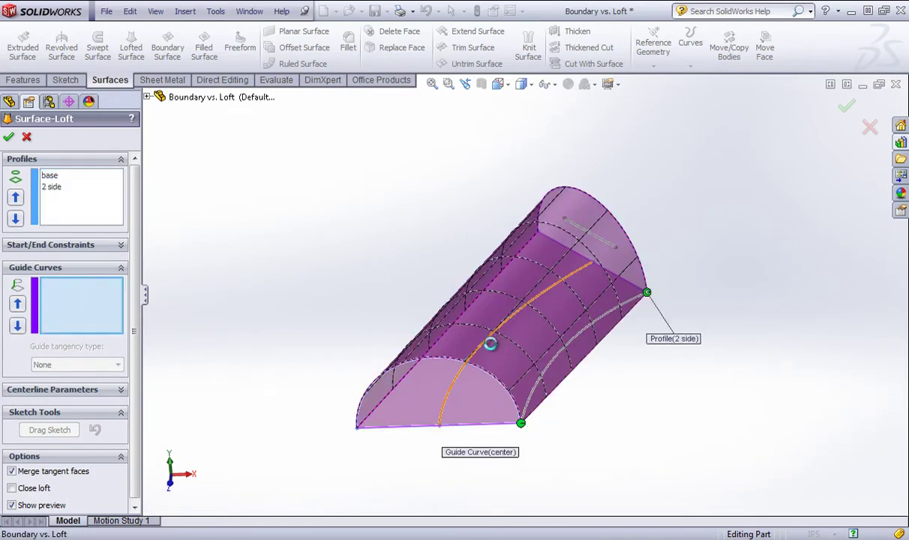
pyautogui.click(488, 342)
pyautogui.click(541, 386)
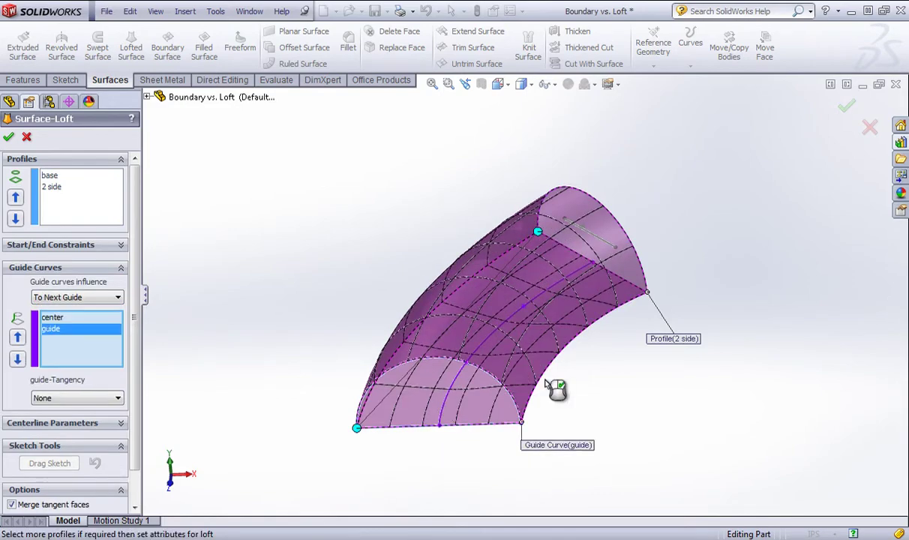
# Examine how the loft preview follows the center and guide curves from several angles, and cancel the loft.
pyautogui.moveTo(558, 389); pyautogui.dragTo(620, 293, button='middle')
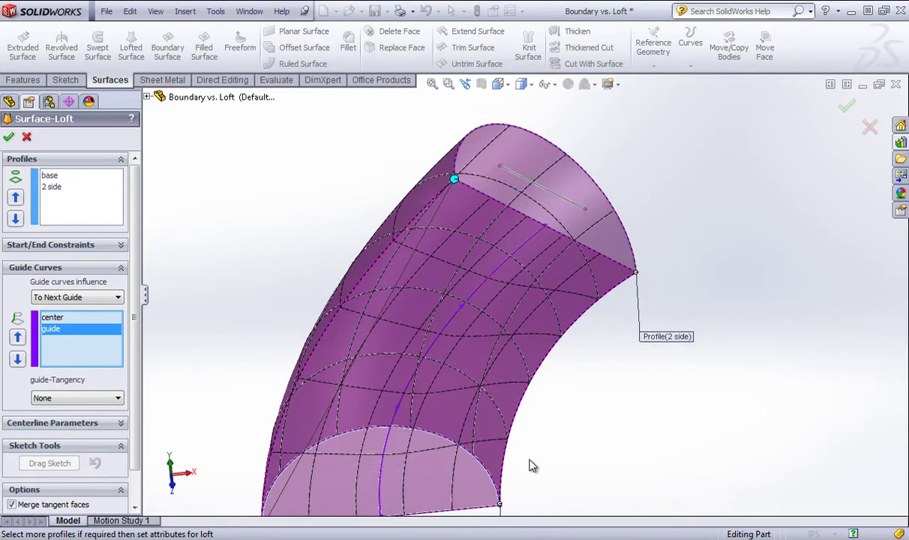
pyautogui.moveTo(530, 466); pyautogui.dragTo(487, 308, button='middle')
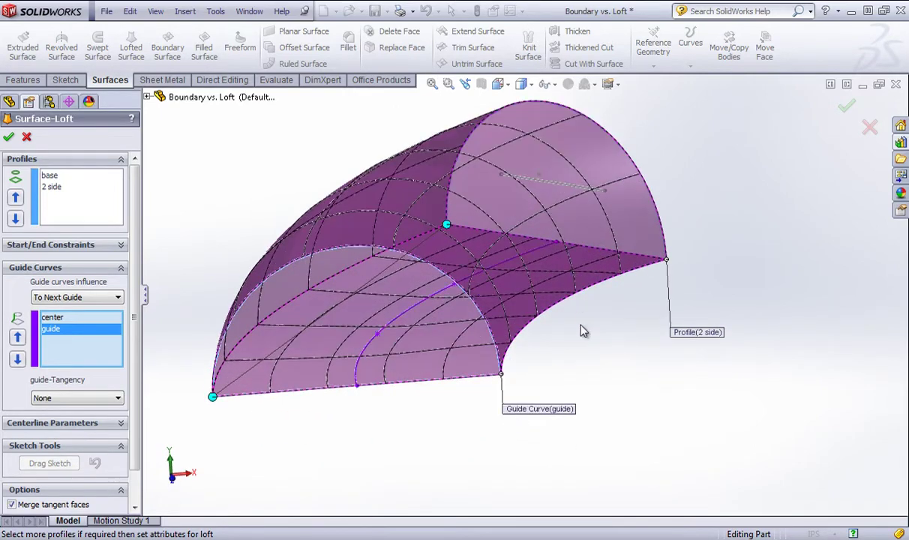
pyautogui.moveTo(564, 343)
pyautogui.mouseDown(button='middle')
pyautogui.moveTo(547, 324)
pyautogui.moveTo(570, 320)
pyautogui.moveTo(574, 330)
pyautogui.mouseUp(button='middle')
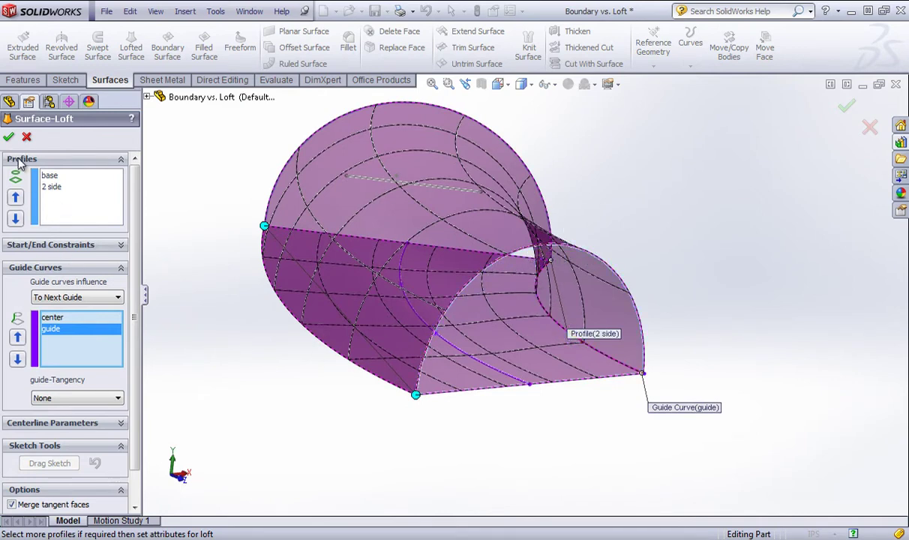
pyautogui.moveTo(233, 251); pyautogui.dragTo(348, 199, button='middle')
pyautogui.scroll(-1, 637, 334)
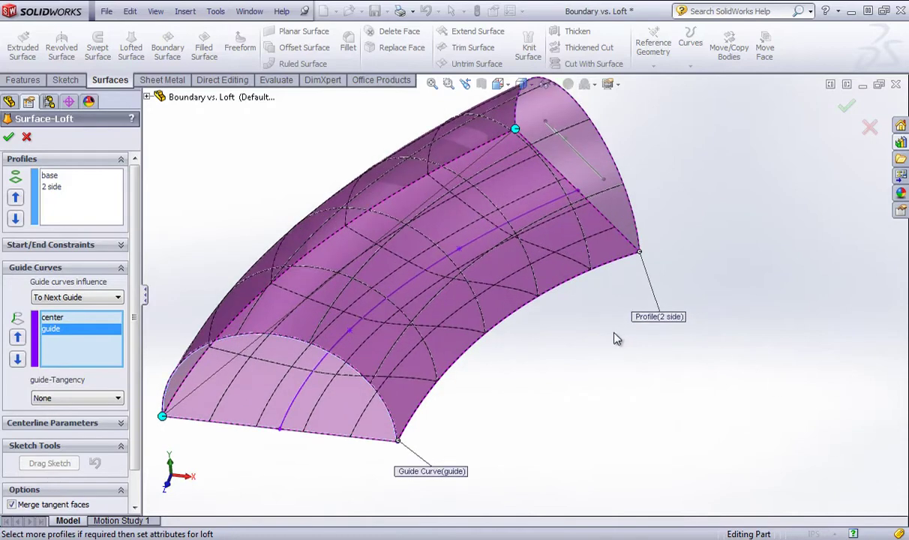
pyautogui.scroll(2, 557, 338)
pyautogui.scroll(-1, 270, 120)
pyautogui.scroll(1, 286, 246)
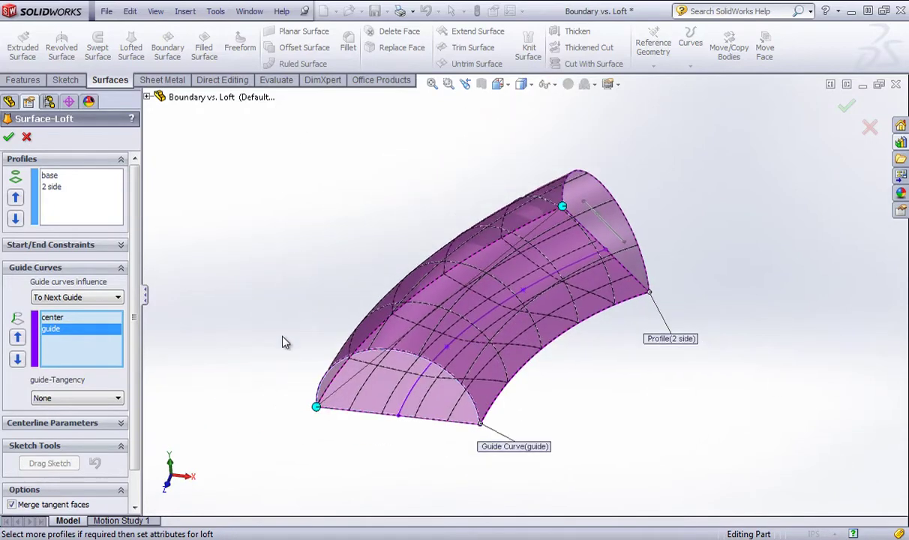
pyautogui.click(27, 138)
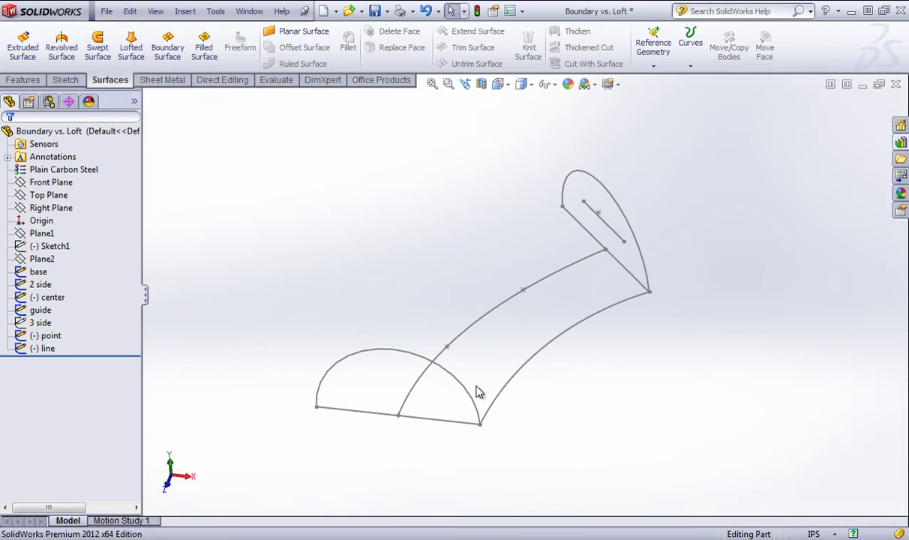
# Hide the 2 side sketch and show the triangular 3 side sketch.
pyautogui.moveTo(379, 347); pyautogui.dragTo(383, 314, button='middle')
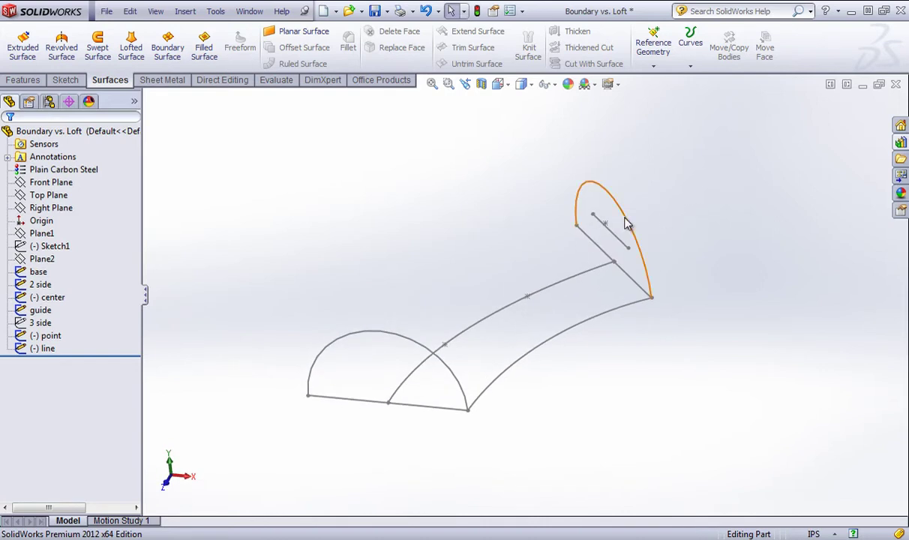
pyautogui.rightClick(625, 219)
pyautogui.click(652, 195)
pyautogui.moveTo(548, 226)
pyautogui.mouseDown(button='middle')
pyautogui.moveTo(505, 204)
pyautogui.moveTo(526, 225)
pyautogui.mouseUp(button='middle')
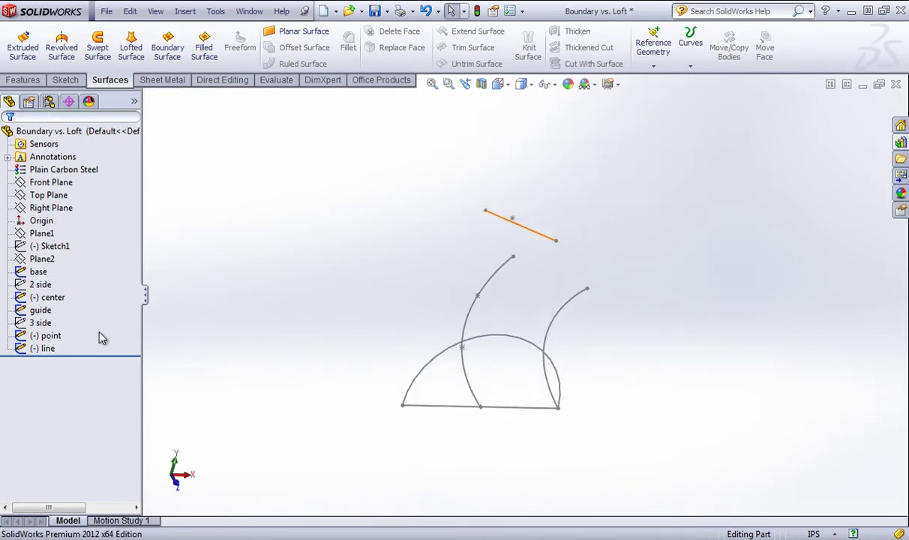
pyautogui.rightClick(39, 322)
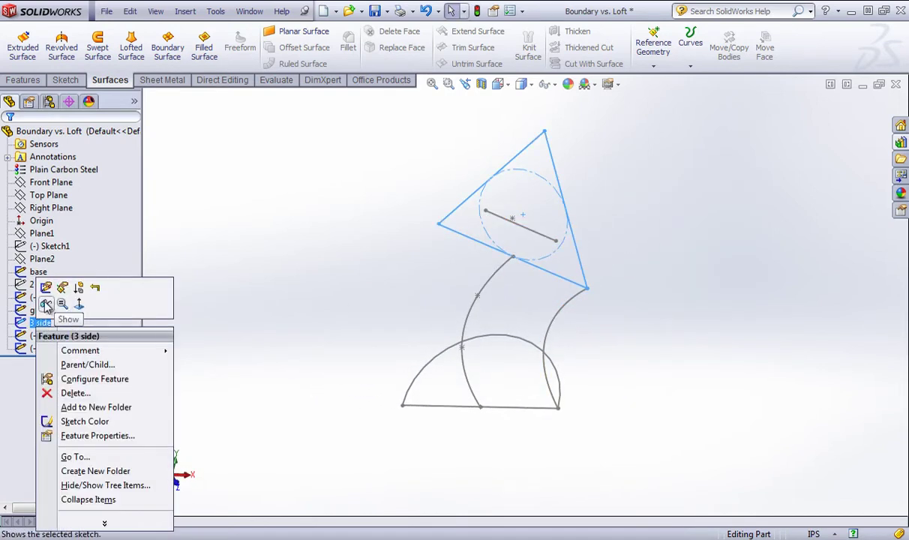
pyautogui.click(46, 304)
pyautogui.moveTo(599, 319); pyautogui.dragTo(564, 312, button='middle')
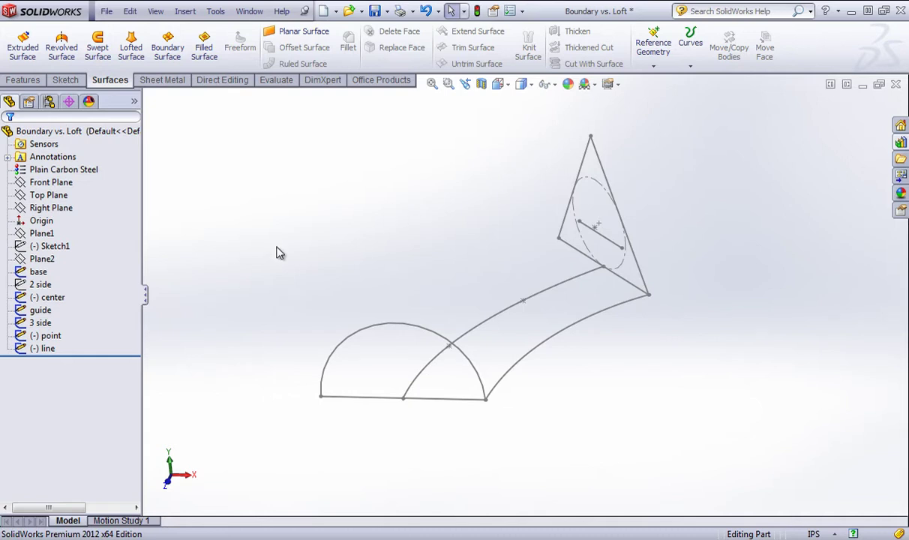
# Set up a lofted surface between the base and 3 side profiles and show all its connectors.
pyautogui.click(131, 47)
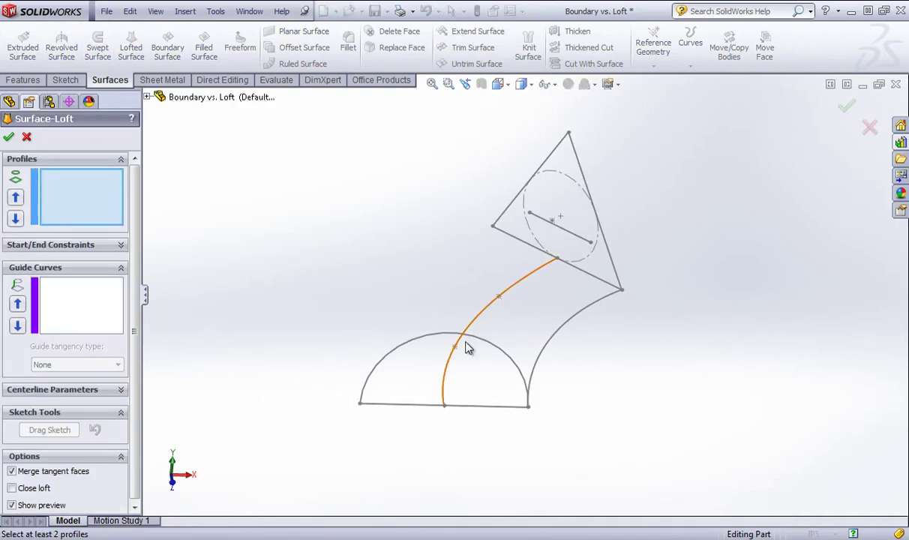
pyautogui.click(508, 361)
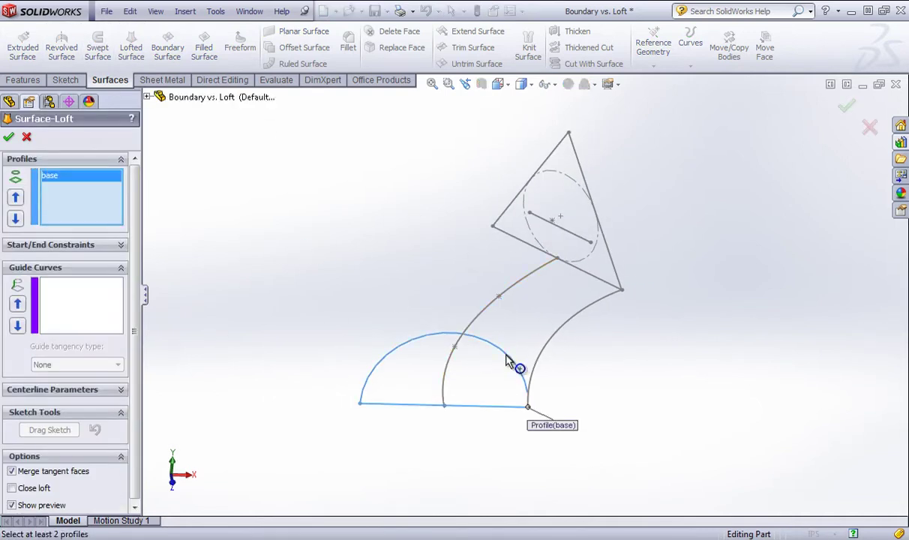
pyautogui.click(613, 259)
pyautogui.rightClick(629, 393)
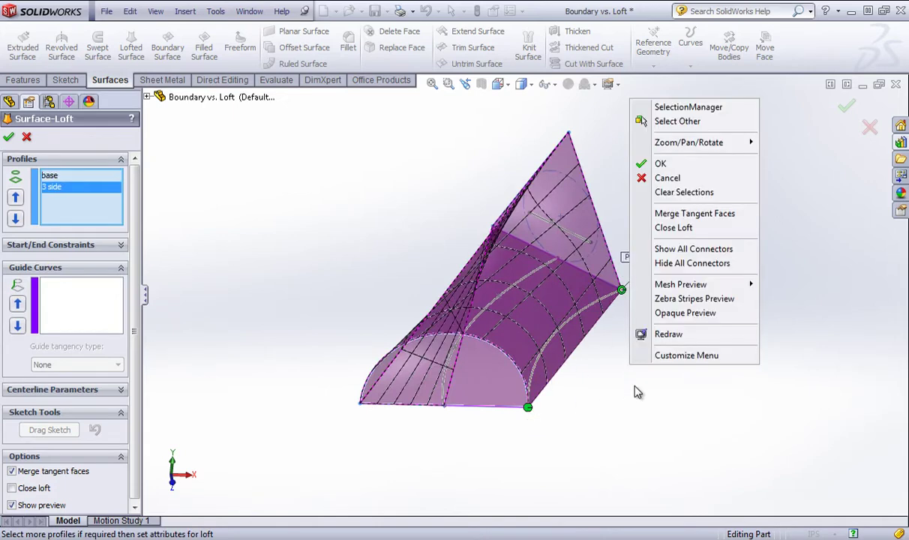
pyautogui.click(660, 250)
# Reposition the loft connectors to match the base arc to the triangle's apex and the base corner to the triangle's corner.
pyautogui.moveTo(619, 386)
pyautogui.mouseDown(button='middle')
pyautogui.moveTo(615, 290)
pyautogui.moveTo(605, 335)
pyautogui.moveTo(586, 350)
pyautogui.moveTo(650, 350)
pyautogui.moveTo(641, 311)
pyautogui.moveTo(660, 375)
pyautogui.moveTo(642, 378)
pyautogui.moveTo(682, 371)
pyautogui.moveTo(608, 395)
pyautogui.mouseUp(button='middle')
pyautogui.moveTo(466, 417); pyautogui.dragTo(519, 324)
pyautogui.moveTo(518, 342); pyautogui.dragTo(524, 357, button='middle')
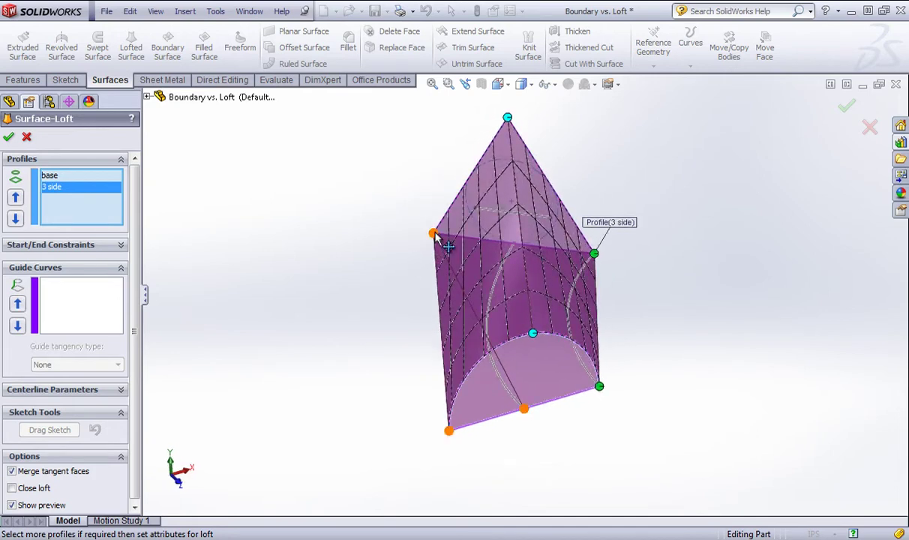
pyautogui.moveTo(437, 236); pyautogui.dragTo(515, 250)
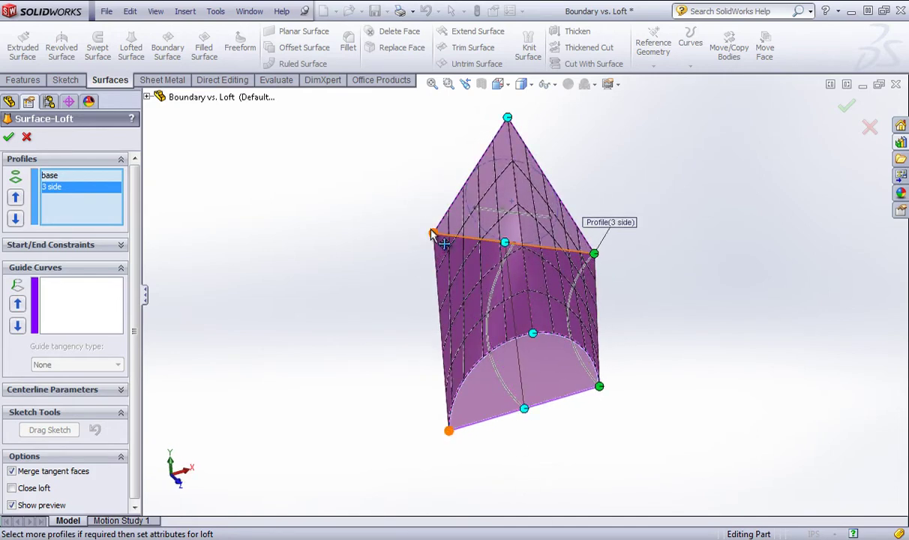
pyautogui.moveTo(529, 450); pyautogui.dragTo(534, 330, button='middle')
pyautogui.moveTo(525, 110)
pyautogui.mouseDown()
pyautogui.moveTo(559, 187)
pyautogui.moveTo(524, 147)
pyautogui.moveTo(513, 116)
pyautogui.moveTo(520, 108)
pyautogui.mouseUp()
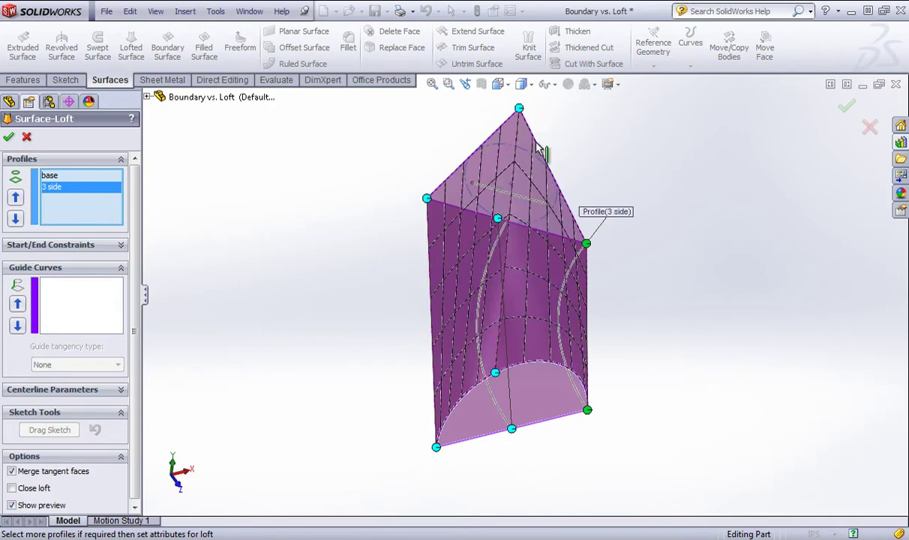
# Slide the connector at the base's corner inward along the base's straight edge to twist the loft.
pyautogui.moveTo(534, 285); pyautogui.dragTo(533, 229, button='middle')
pyautogui.moveTo(581, 381); pyautogui.dragTo(519, 382)
pyautogui.moveTo(564, 391); pyautogui.dragTo(559, 411, button='middle')
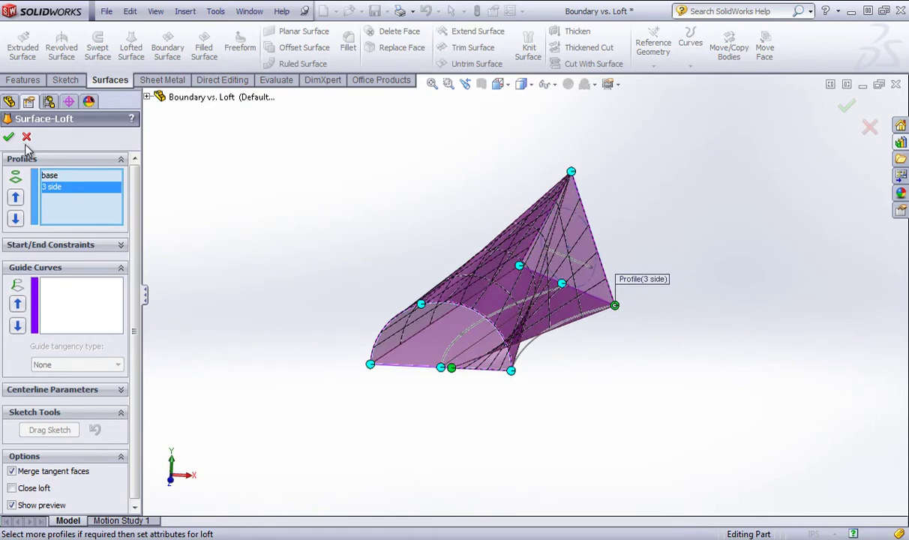
# Undo the loft's connector edits and cancel the lofted surface.
pyautogui.rightClick(423, 230)
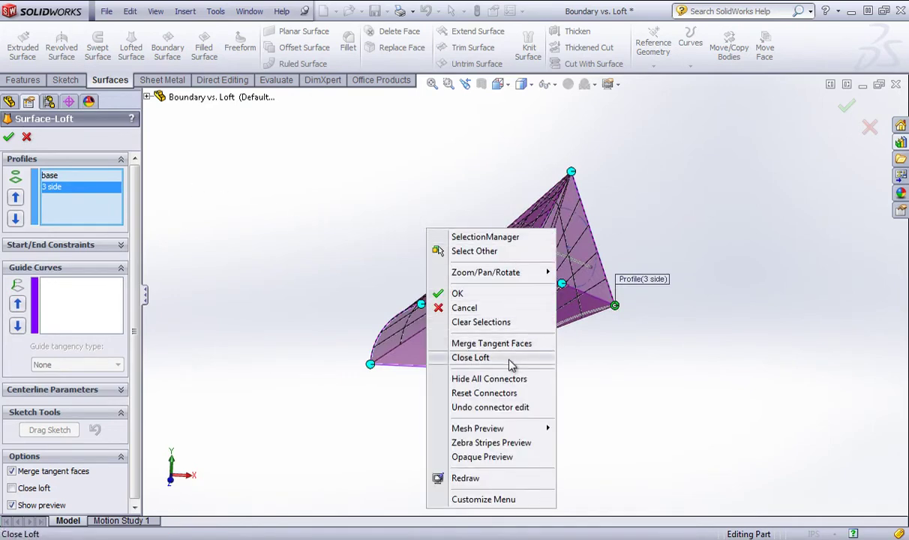
pyautogui.click(474, 407)
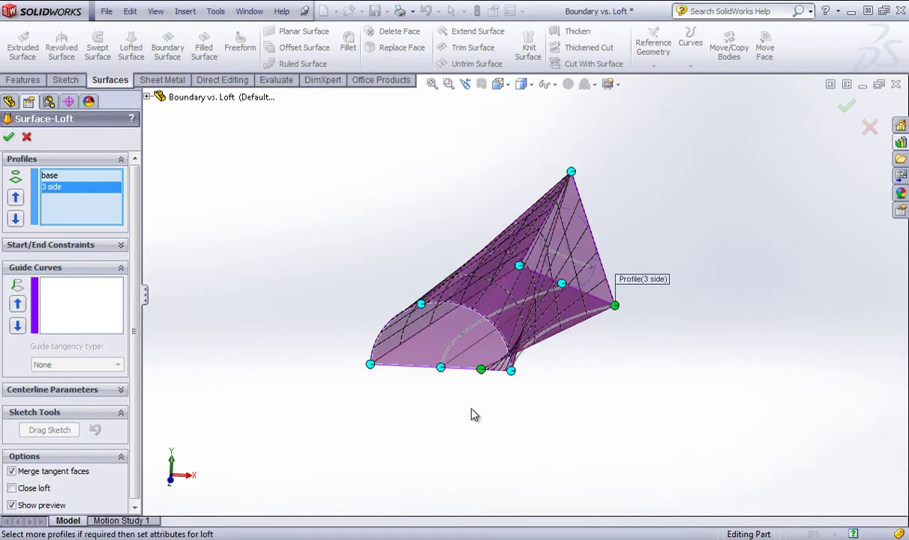
pyautogui.rightClick(382, 235)
pyautogui.click(436, 407)
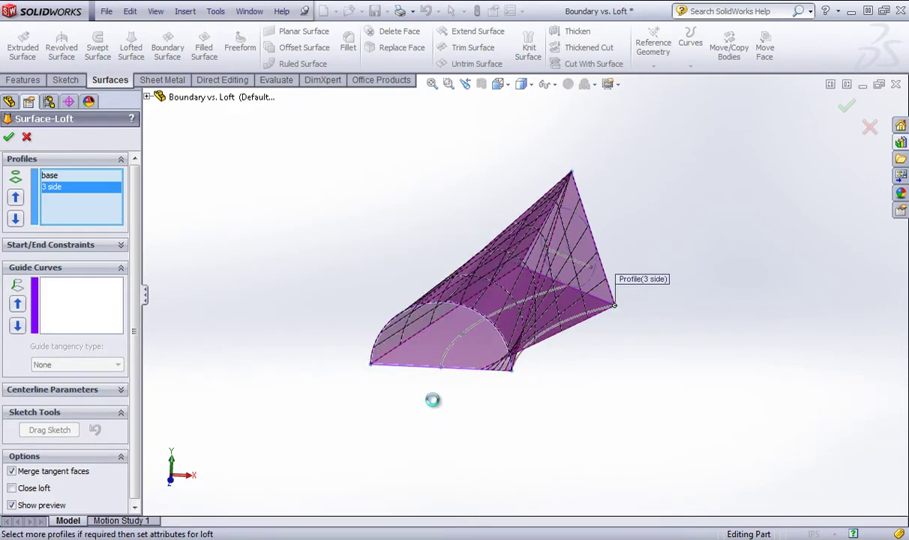
pyautogui.moveTo(466, 331); pyautogui.dragTo(528, 328, button='middle')
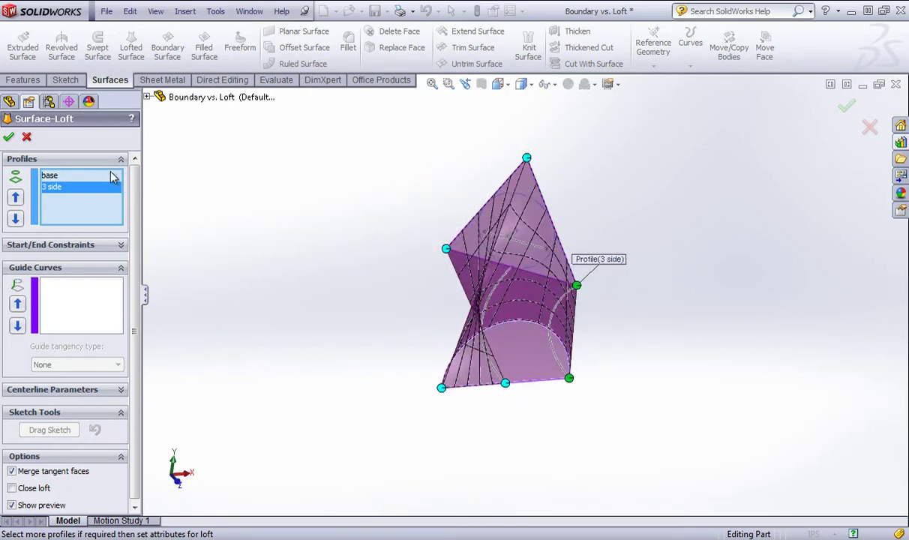
pyautogui.click(25, 135)
# Set up a boundary surface with the base and 3 side profiles as its Direction 1 curves.
pyautogui.moveTo(397, 318)
pyautogui.mouseDown(button='middle')
pyautogui.moveTo(360, 242)
pyautogui.moveTo(344, 283)
pyautogui.mouseUp(button='middle')
pyautogui.click(168, 48)
pyautogui.click(464, 324)
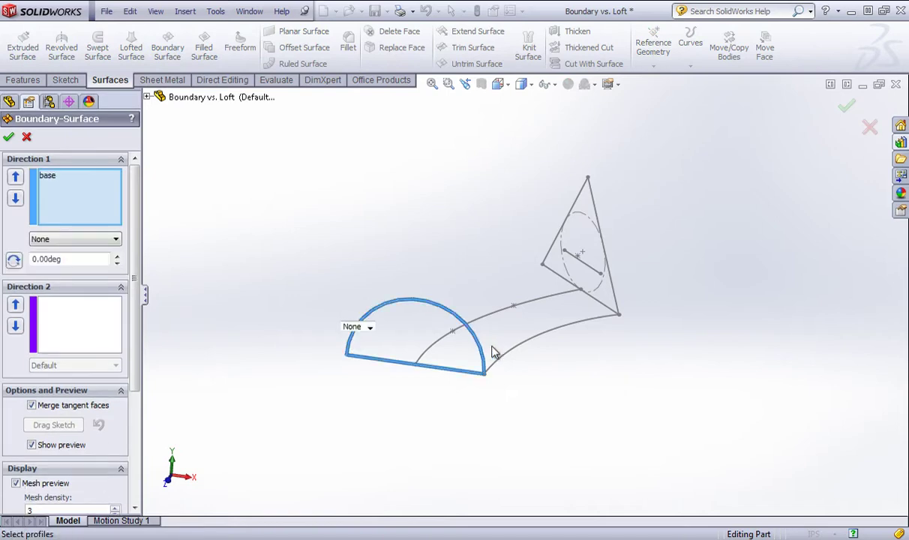
pyautogui.click(614, 279)
pyautogui.moveTo(567, 399)
pyautogui.mouseDown(button='middle')
pyautogui.moveTo(426, 290)
pyautogui.moveTo(429, 337)
pyautogui.moveTo(417, 330)
pyautogui.mouseUp(button='middle')
pyautogui.rightClick(654, 343)
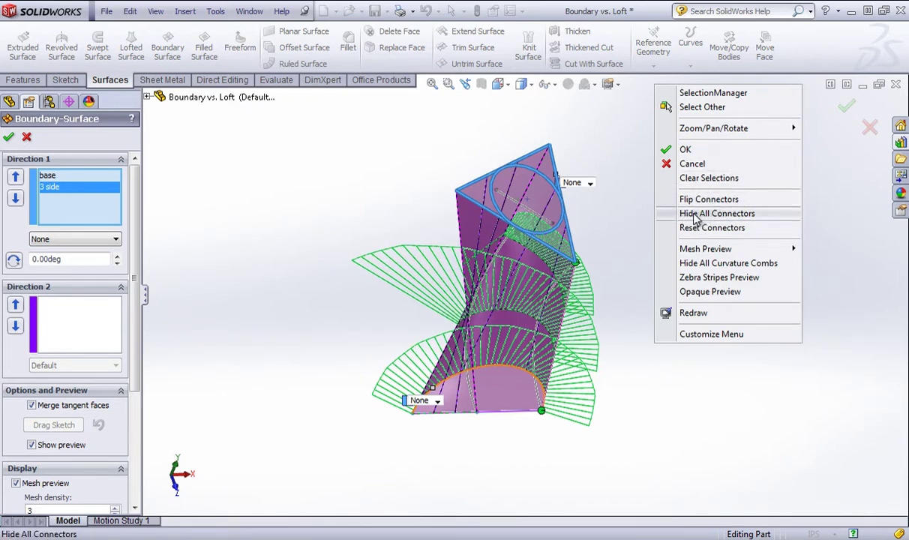
pyautogui.click(626, 401)
# Try moving the boundary surface's connector along the base arc and return it to the base's corner.
pyautogui.moveTo(544, 386); pyautogui.dragTo(486, 410, button='middle')
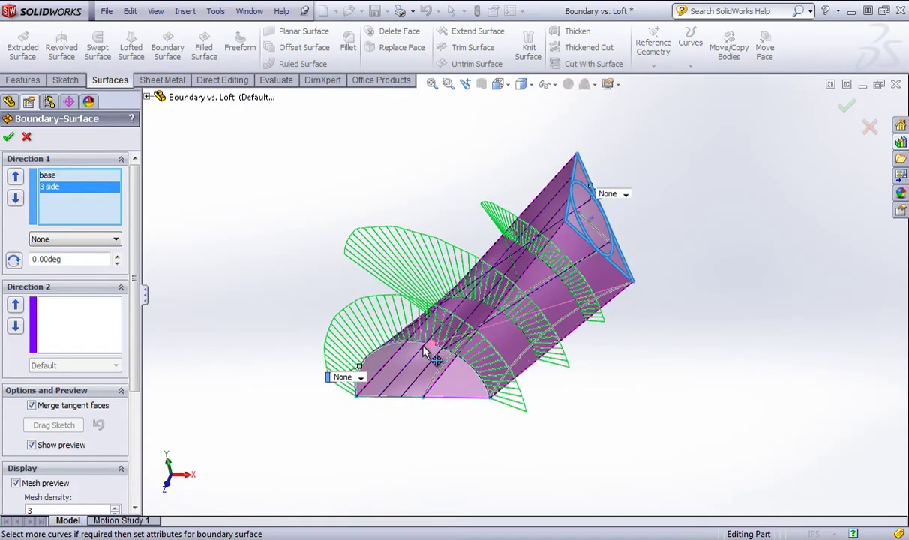
pyautogui.moveTo(416, 344); pyautogui.dragTo(507, 360, button='middle')
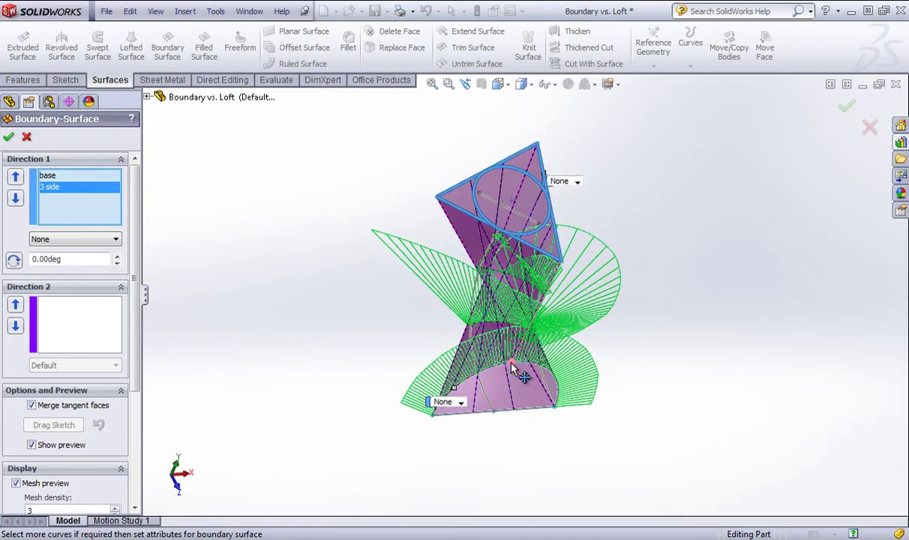
pyautogui.moveTo(512, 367); pyautogui.dragTo(559, 422)
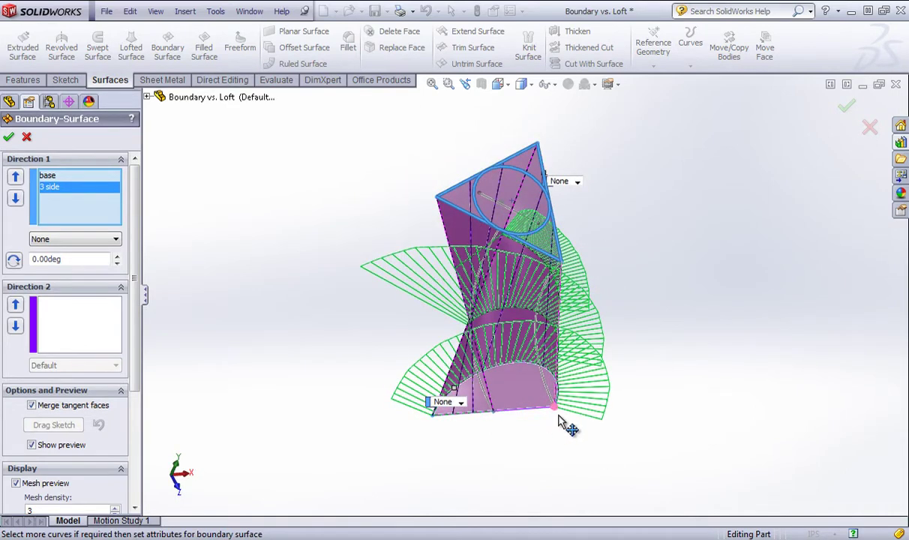
# Add a connector on the base arc and move its other end to the apex of the triangular profile.
pyautogui.rightClick(498, 363)
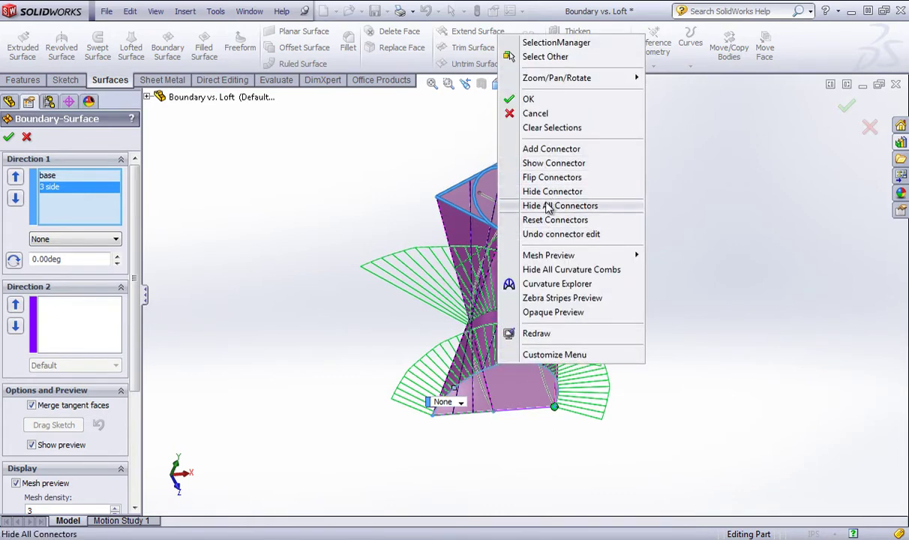
pyautogui.click(552, 153)
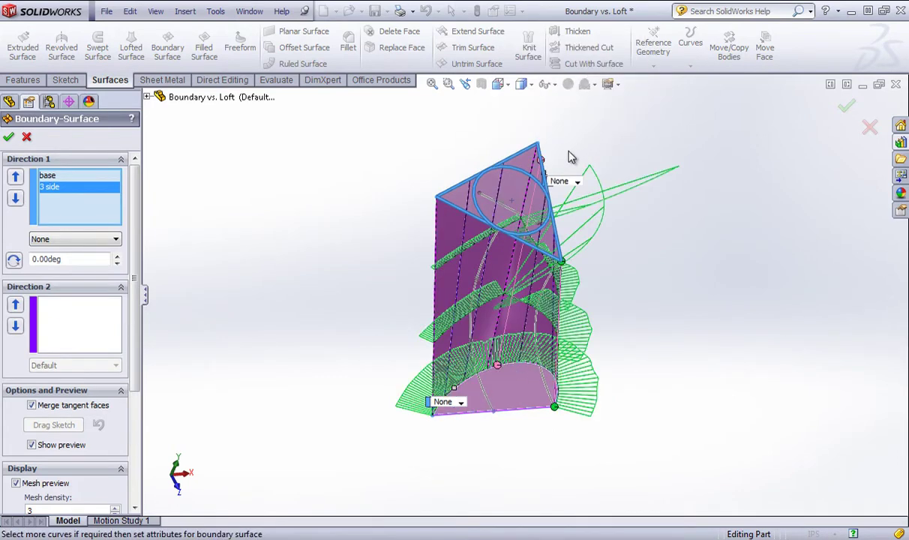
pyautogui.moveTo(540, 160); pyautogui.dragTo(538, 145)
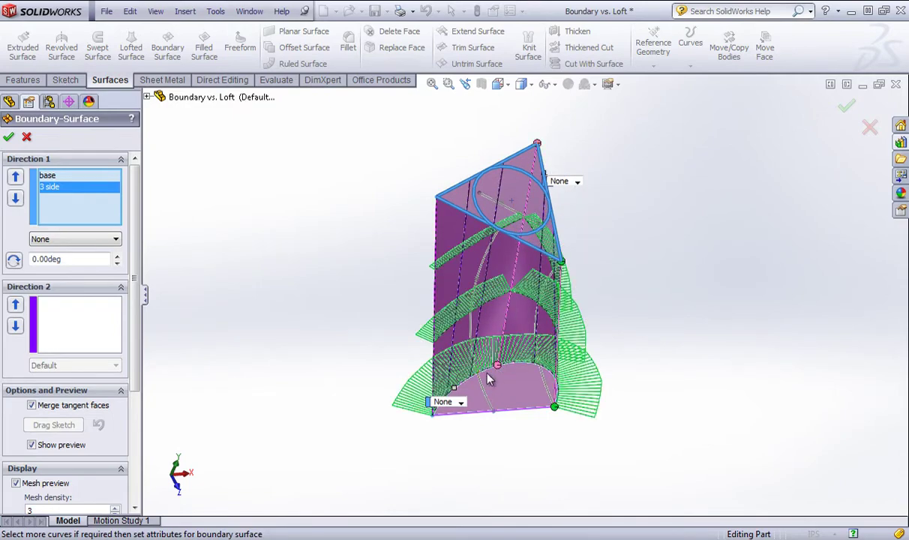
# Adjust the connector between the base arc and the triangle's apex, and add another connector with its end at the triangle's lower outer corner.
pyautogui.moveTo(498, 366); pyautogui.dragTo(476, 375)
pyautogui.moveTo(476, 376); pyautogui.dragTo(455, 195, button='middle')
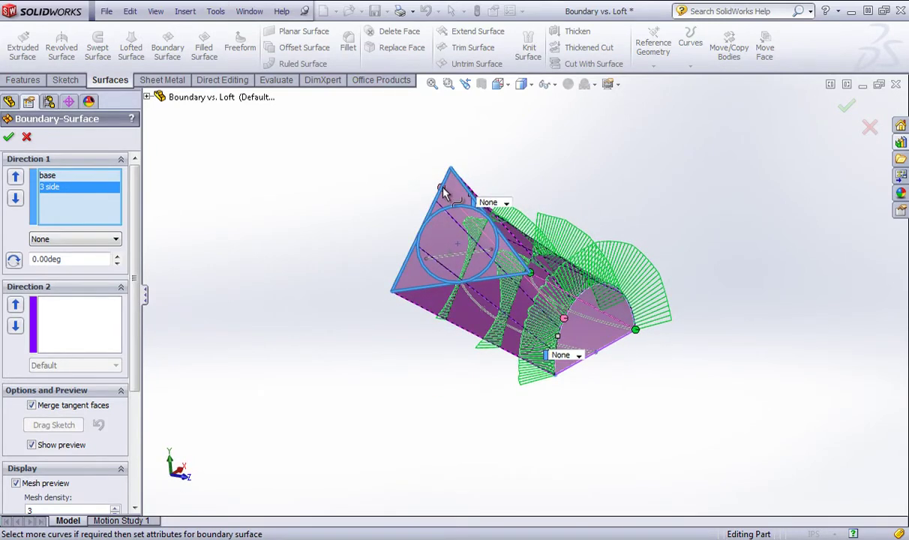
pyautogui.click(453, 167)
pyautogui.rightClick(417, 253)
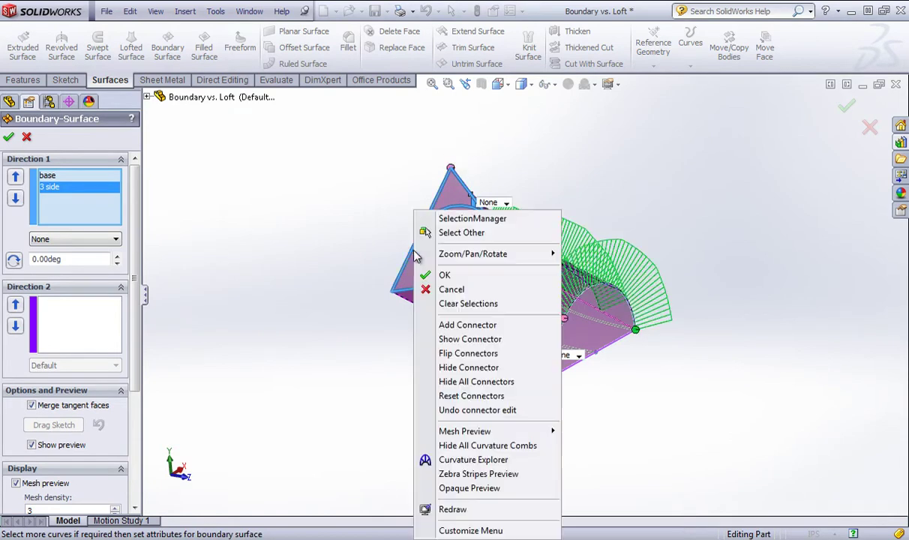
pyautogui.click(422, 326)
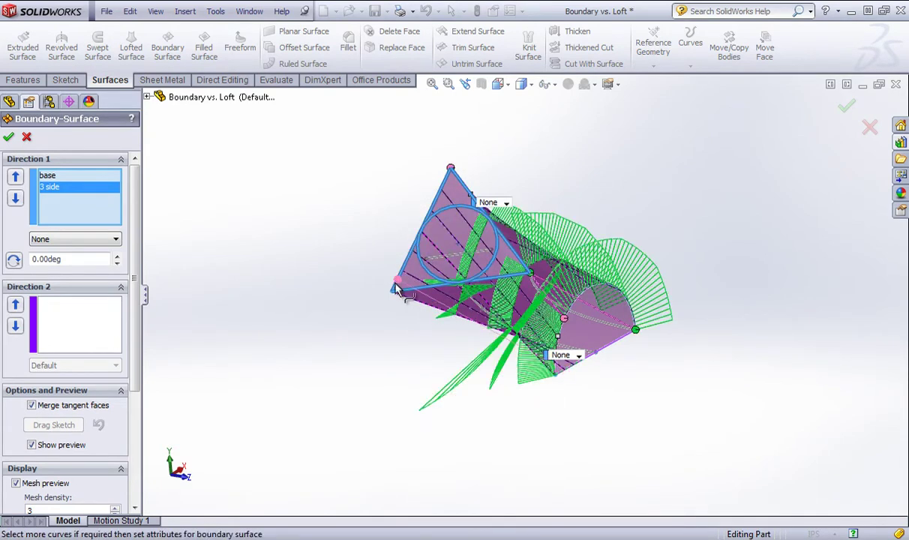
pyautogui.moveTo(588, 388); pyautogui.dragTo(534, 349, button='middle')
pyautogui.scroll(-3, 529, 343)
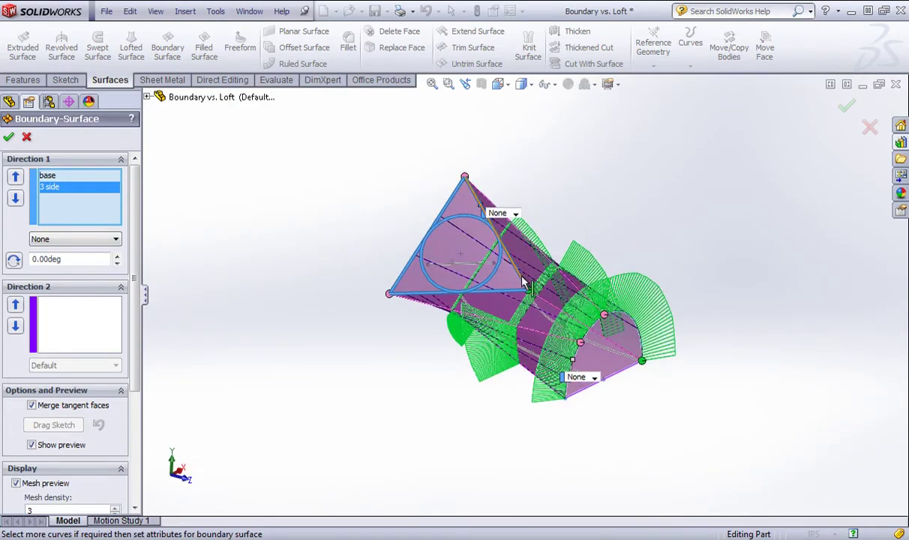
# Reset the boundary surface's connectors.
pyautogui.rightClick(658, 240)
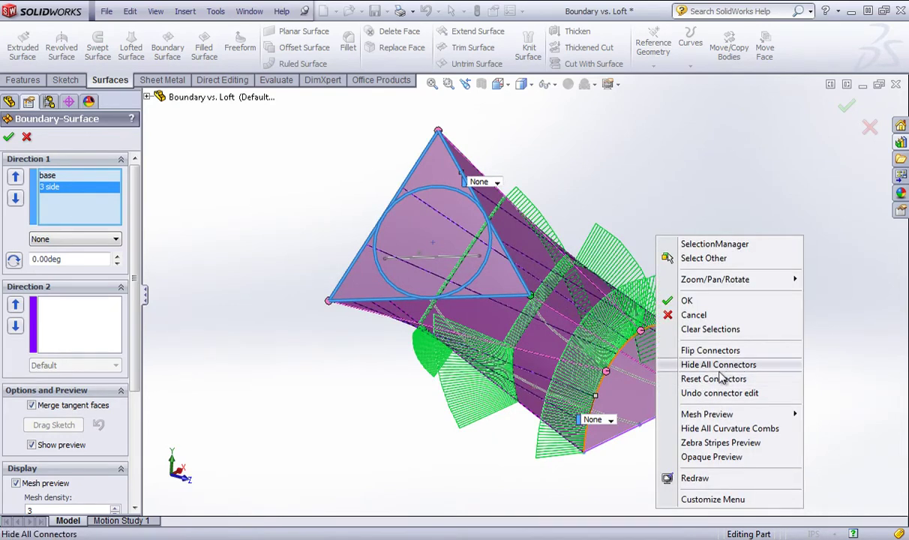
pyautogui.click(719, 378)
pyautogui.rightClick(690, 227)
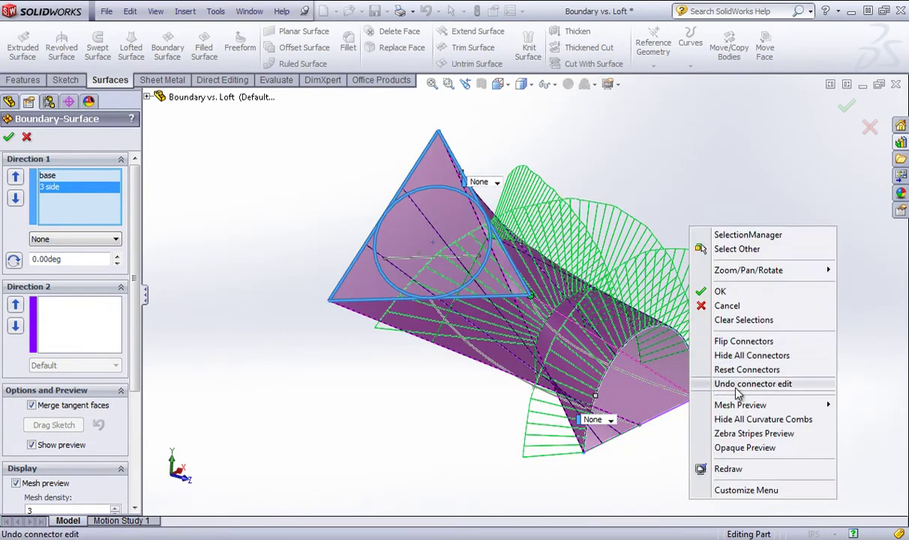
pyautogui.click(689, 212)
# Add a connector at the top of the base arc and examine the surface preview along it.
pyautogui.moveTo(688, 212); pyautogui.dragTo(643, 259, button='middle')
pyautogui.rightClick(672, 358)
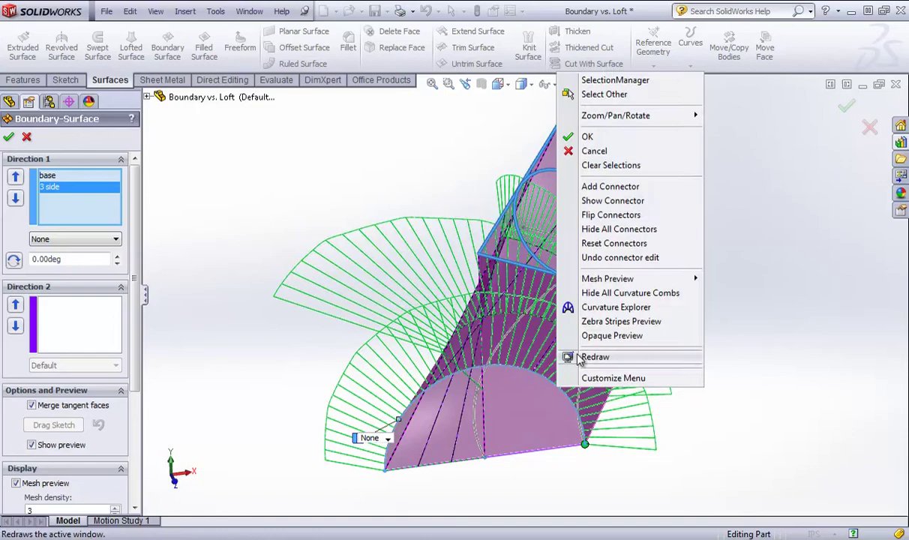
pyautogui.click(611, 198)
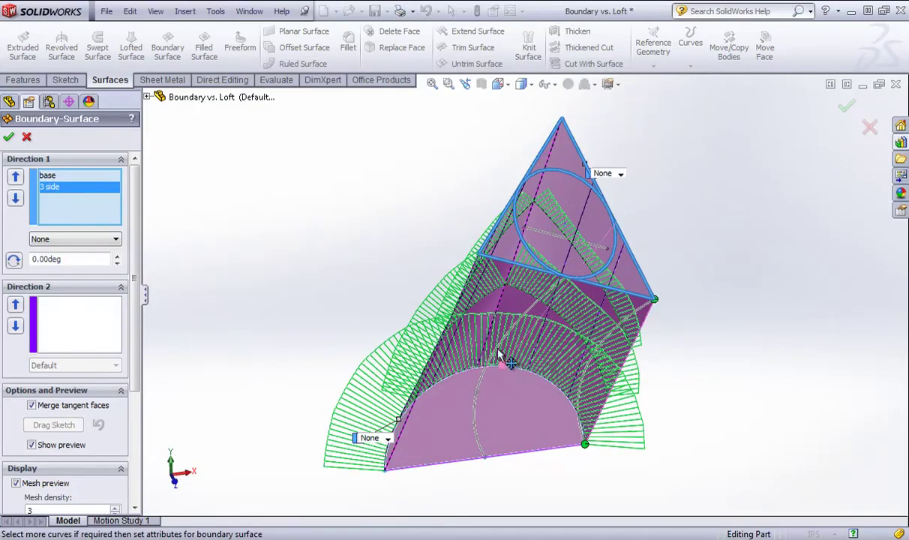
pyautogui.moveTo(484, 339); pyautogui.dragTo(645, 251, button='middle')
pyautogui.moveTo(627, 193); pyautogui.dragTo(276, 260, button='middle')
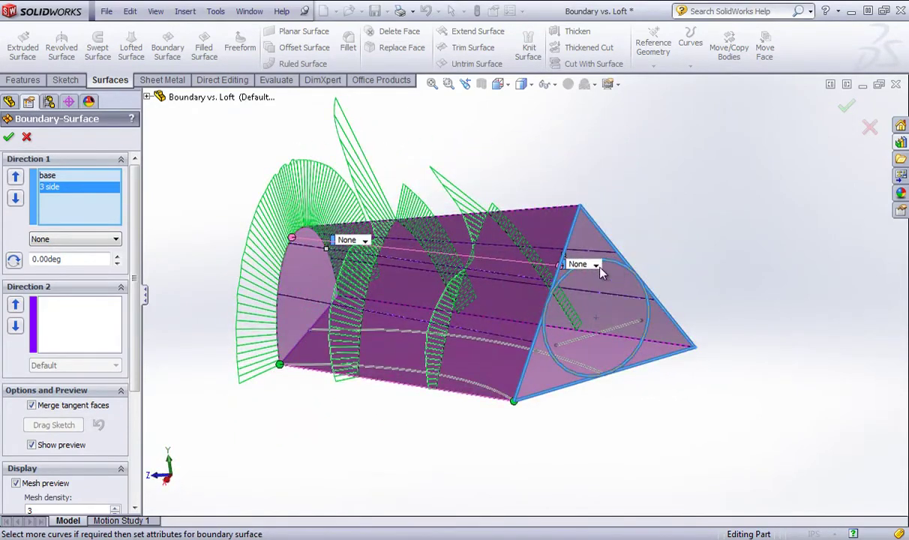
pyautogui.moveTo(411, 237); pyautogui.dragTo(638, 225, button='middle')
# Accept the boundary surface between the half-round base and the triangular profile and inspect it from several sides.
pyautogui.click(8, 137)
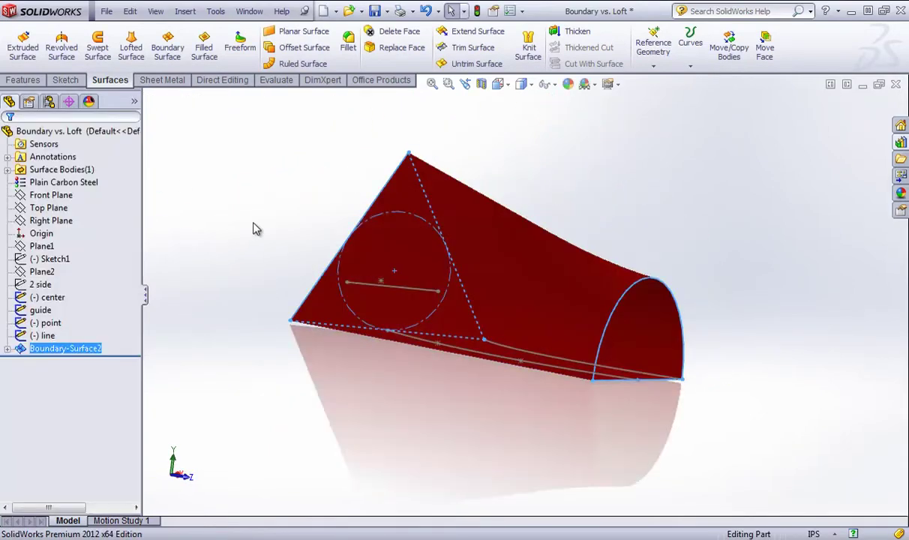
pyautogui.hotkey('ctrl', '1')
pyautogui.click(629, 187)
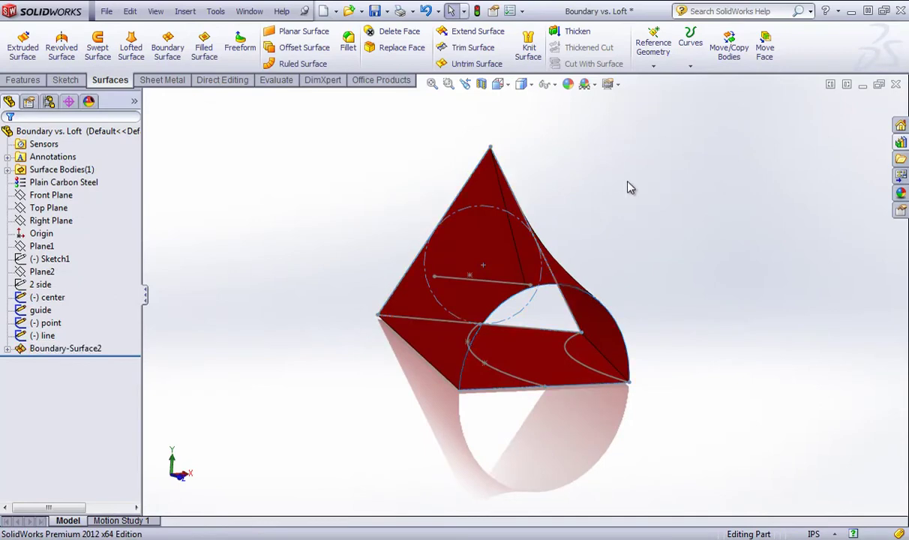
pyautogui.moveTo(630, 187); pyautogui.dragTo(479, 365, button='middle')
# Delete the Boundary-Surface2 feature, keeping its absorbed sketches.
pyautogui.click(38, 349)
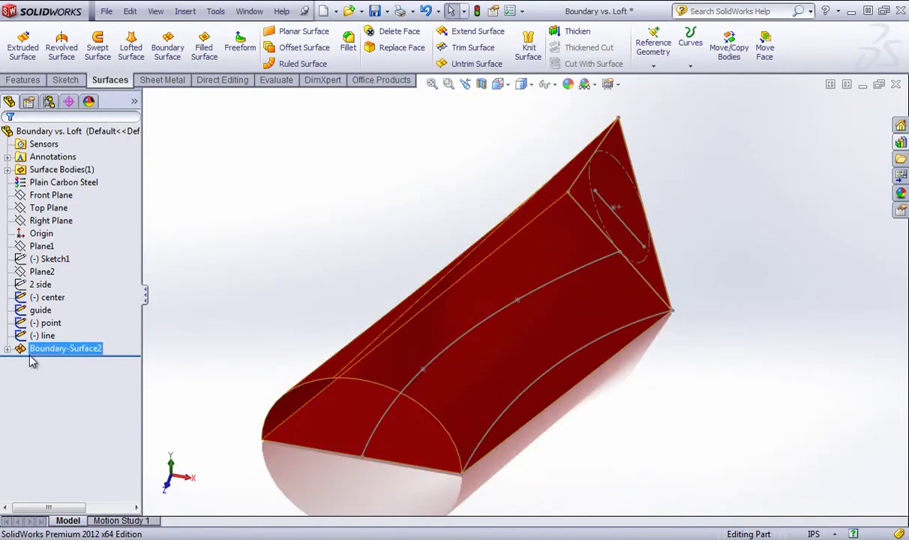
pyautogui.rightClick(47, 351)
pyautogui.click(75, 412)
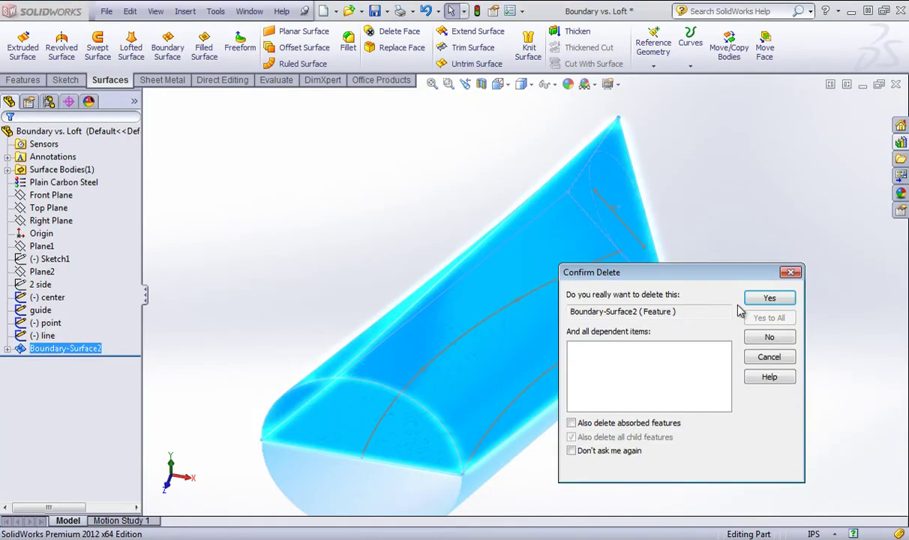
pyautogui.click(770, 300)
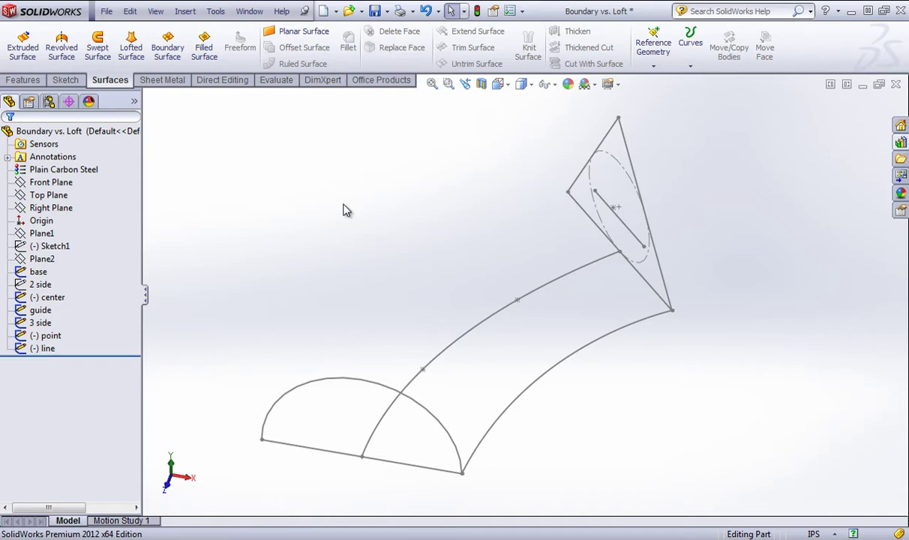
# Hide the triangular 3 side sketch.
pyautogui.rightClick(629, 157)
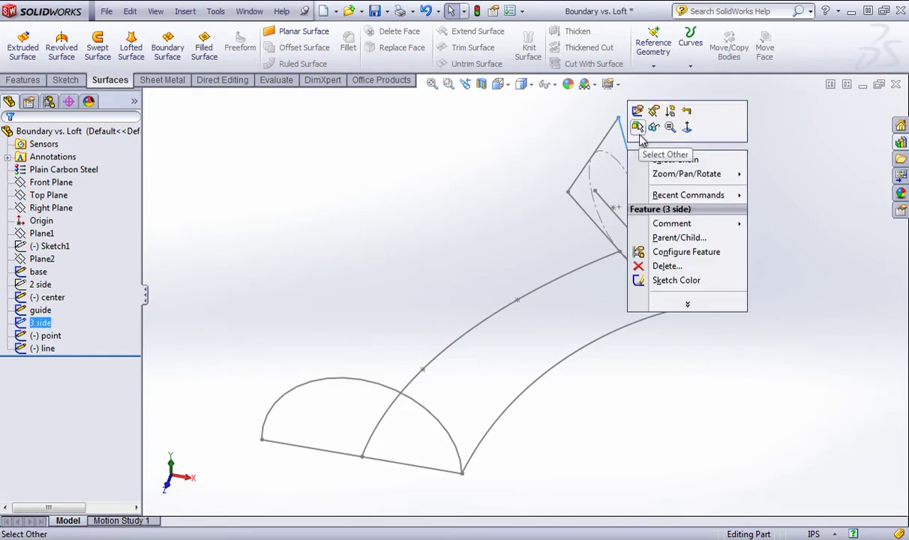
pyautogui.click(638, 128)
pyautogui.moveTo(467, 291); pyautogui.dragTo(457, 281, button='middle')
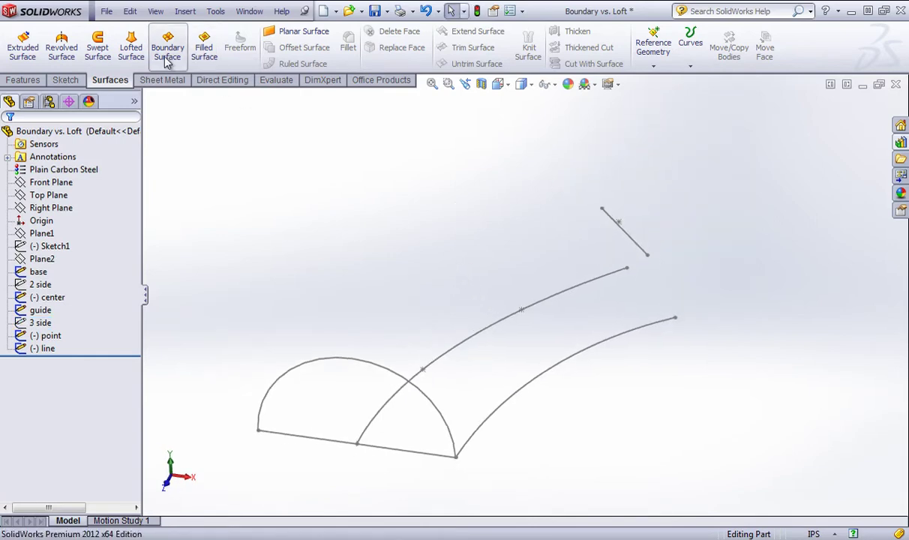
# Start a boundary surface with the center and guide curves as Direction 1, and try adding the closed base profile to them.
pyautogui.click(167, 46)
pyautogui.click(453, 349)
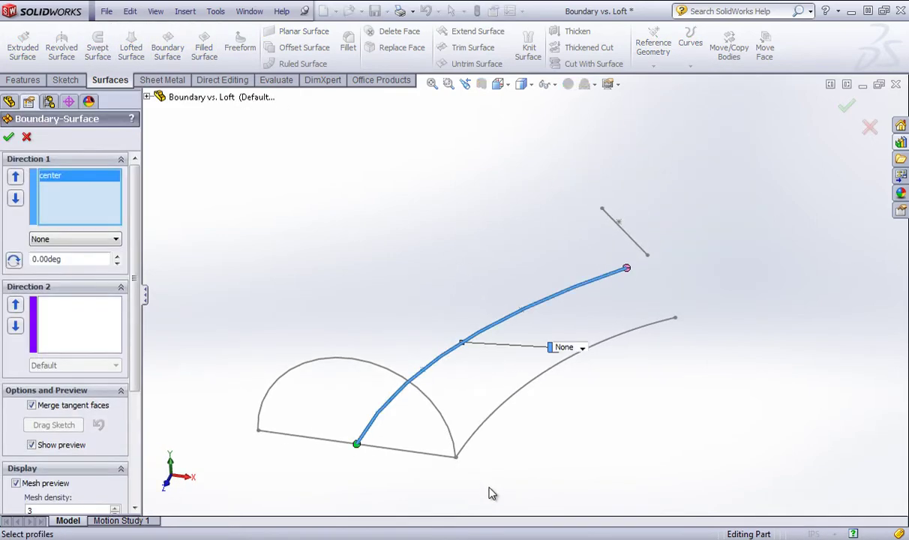
pyautogui.click(496, 415)
pyautogui.moveTo(486, 358)
pyautogui.mouseDown(button='middle')
pyautogui.moveTo(572, 337)
pyautogui.moveTo(494, 342)
pyautogui.mouseUp(button='middle')
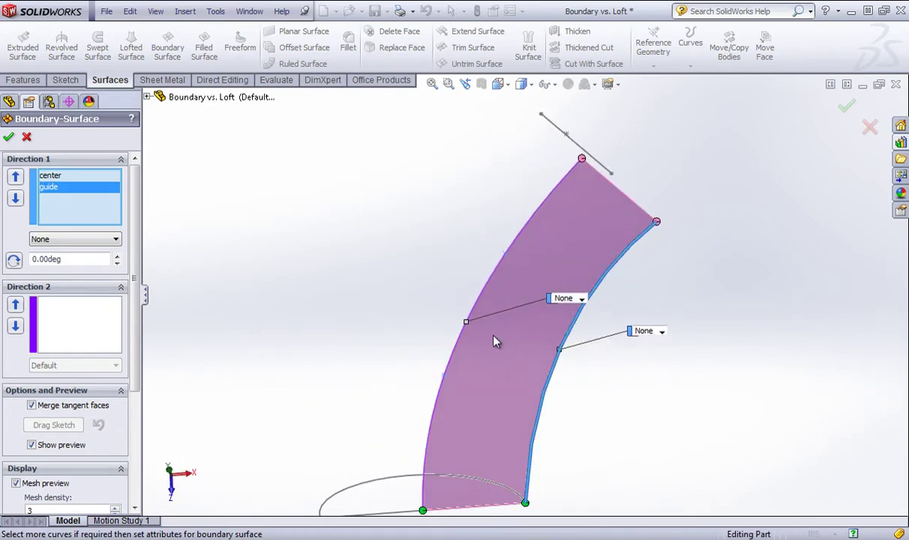
pyautogui.moveTo(515, 480)
pyautogui.mouseDown(button='middle')
pyautogui.moveTo(533, 349)
pyautogui.moveTo(477, 384)
pyautogui.moveTo(549, 381)
pyautogui.mouseUp(button='middle')
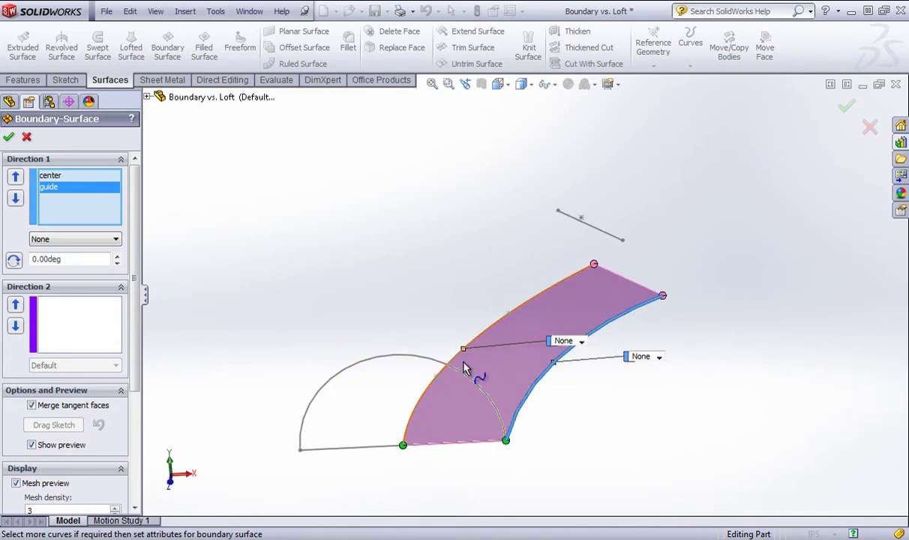
pyautogui.click(339, 374)
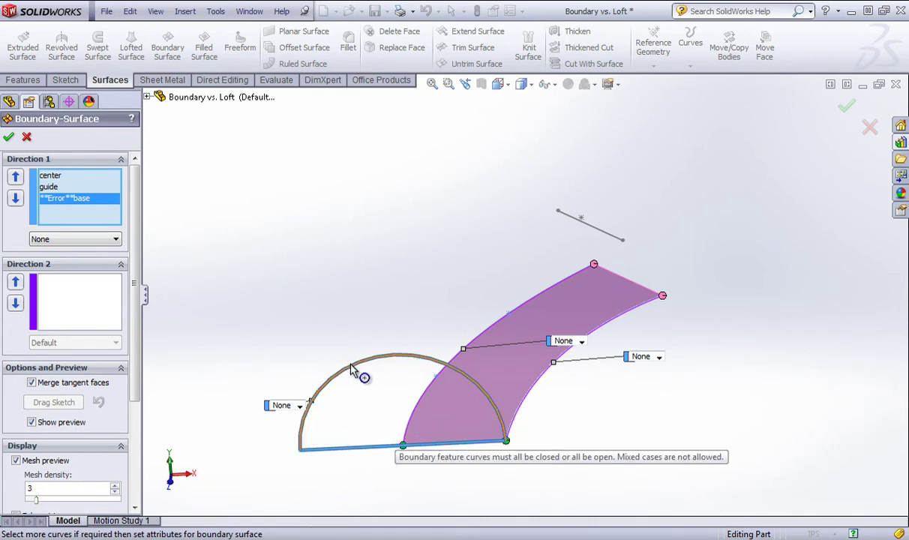
# Remove the base, guide and center curves from the boundary surface's Direction 1.
pyautogui.click(65, 189)
pyautogui.click(66, 195)
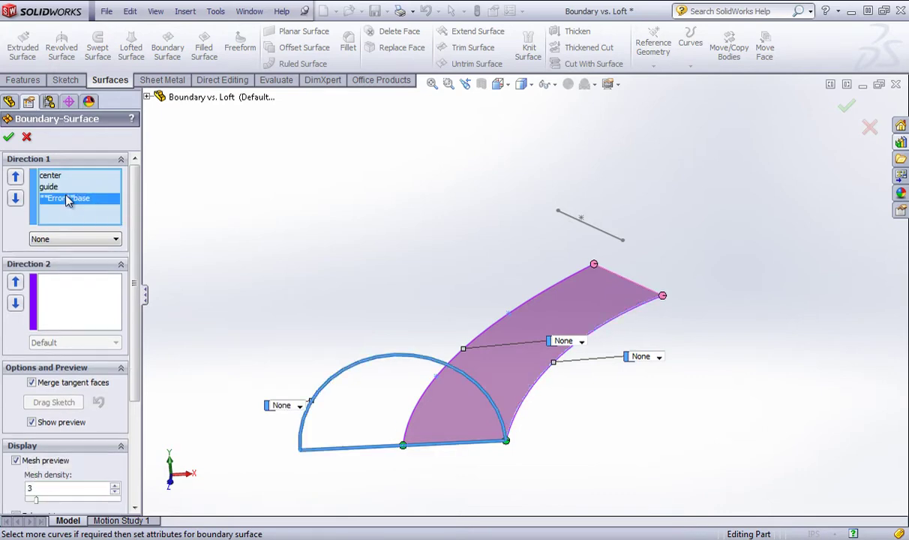
pyautogui.press('Delete')
pyautogui.click(63, 189)
pyautogui.press('Delete')
pyautogui.click(52, 175)
pyautogui.press('Delete')
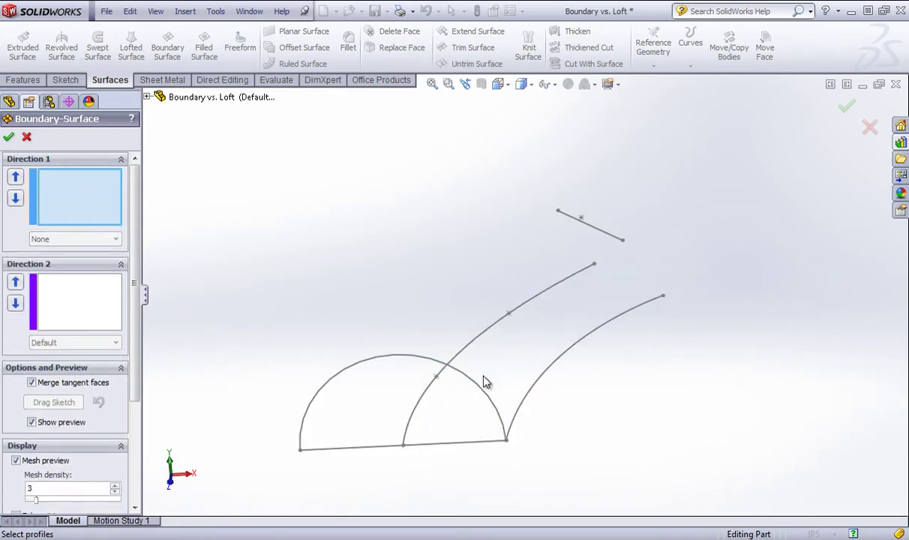
# Set the base as the Direction 1 curve, try the open line sketch as the second one, and deselect the line.
pyautogui.click(459, 370)
pyautogui.click(599, 230)
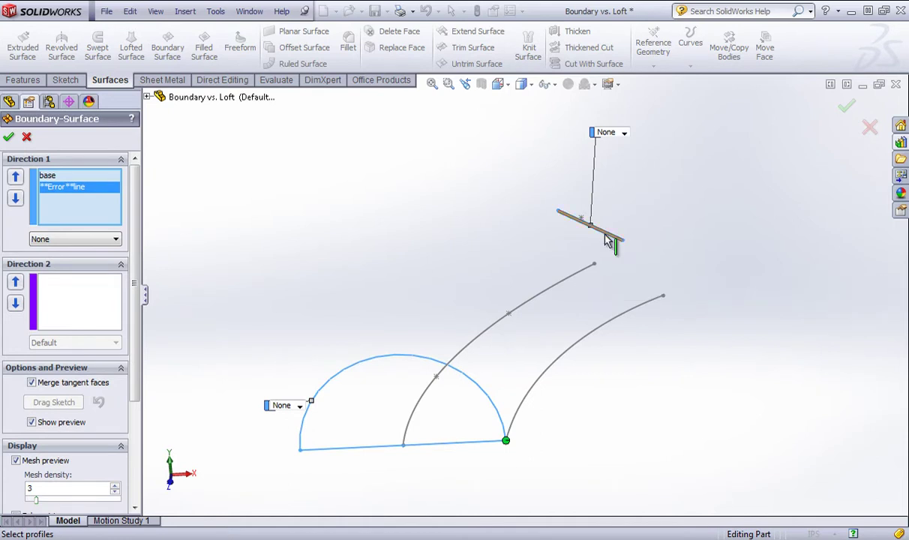
pyautogui.click(608, 235)
pyautogui.click(608, 235)
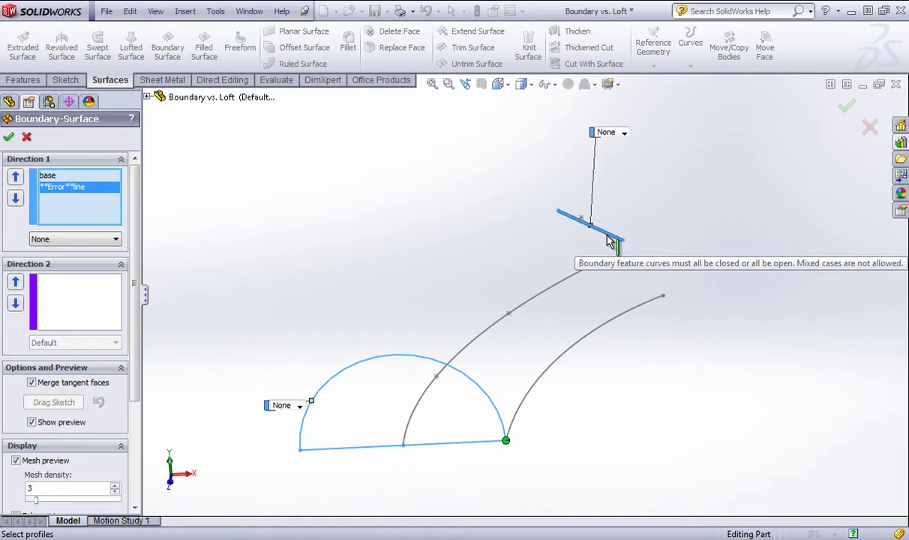
pyautogui.click(609, 238)
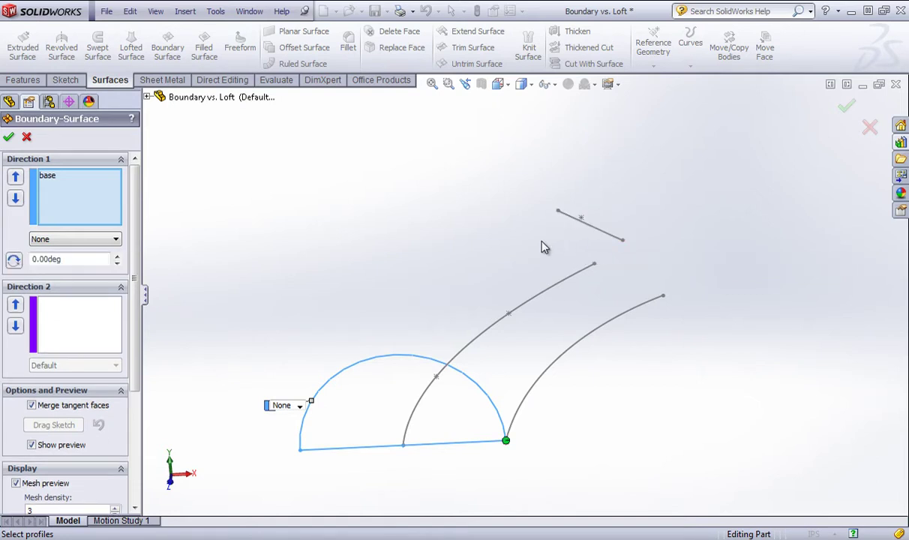
# Add the sketch point on the line as the second Direction 1 entry and inspect the pointed surface preview.
pyautogui.moveTo(503, 268)
pyautogui.mouseDown(button='middle')
pyautogui.moveTo(471, 280)
pyautogui.moveTo(438, 327)
pyautogui.moveTo(648, 201)
pyautogui.mouseUp(button='middle')
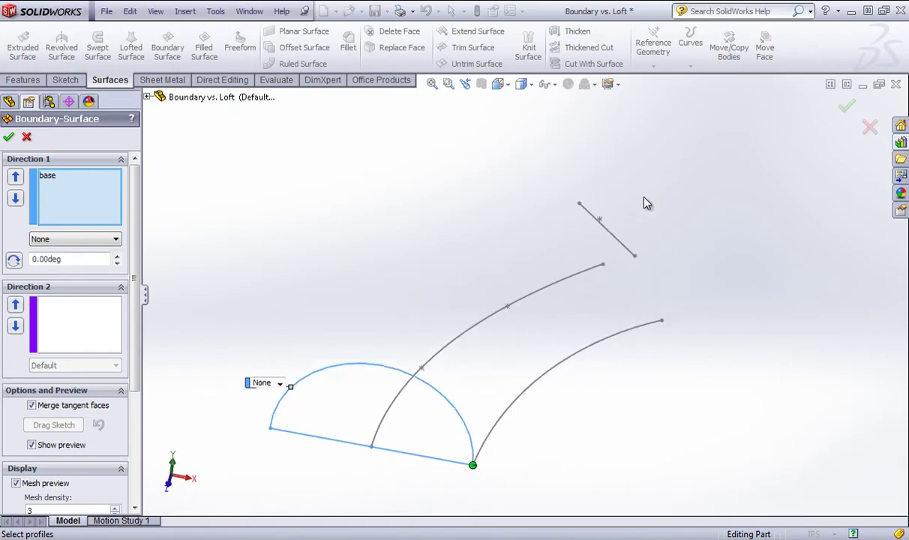
pyautogui.click(600, 220)
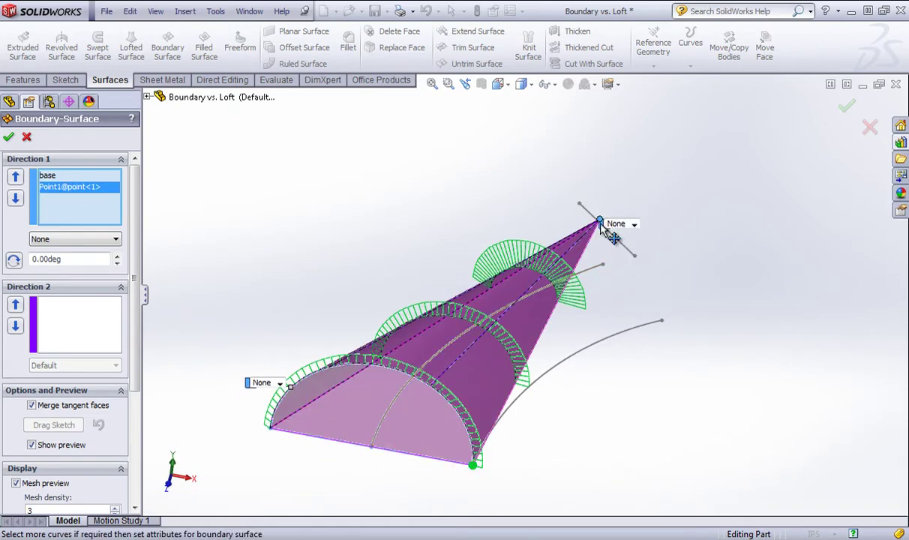
pyautogui.moveTo(593, 248); pyautogui.dragTo(527, 334, button='middle')
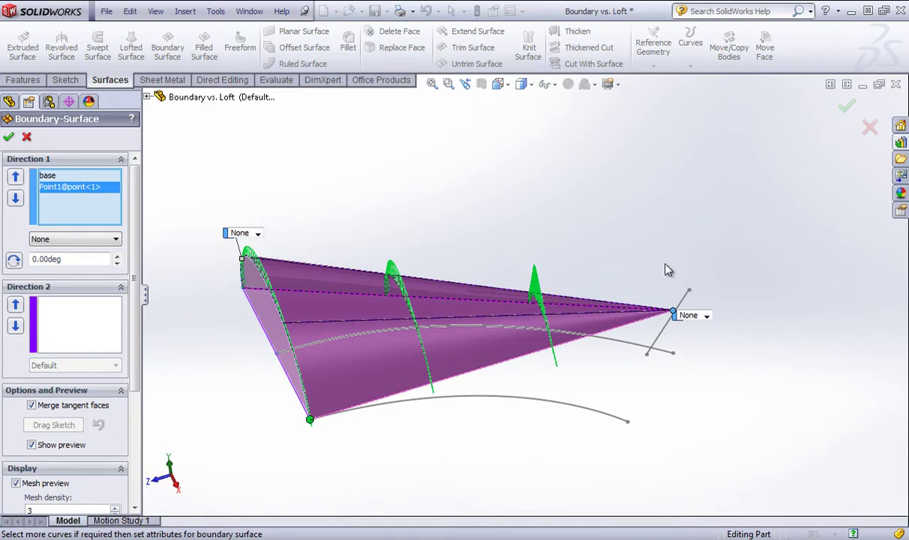
pyautogui.moveTo(686, 256); pyautogui.dragTo(645, 356, button='middle')
pyautogui.scroll(-3, 645, 360)
pyautogui.moveTo(568, 339); pyautogui.dragTo(581, 237, button='middle')
pyautogui.scroll(3, 570, 350)
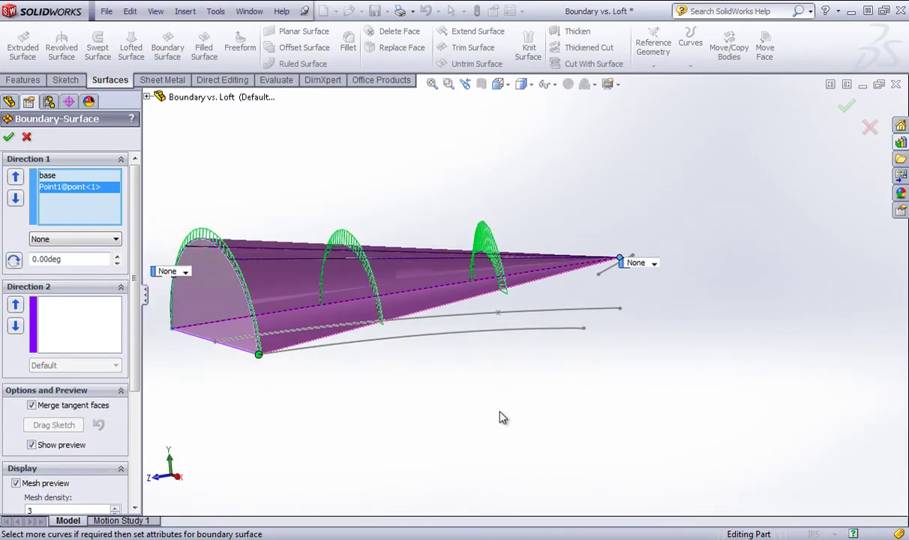
# Set the tangent type at the point to Normal To Profile.
pyautogui.click(60, 238)
pyautogui.click(64, 271)
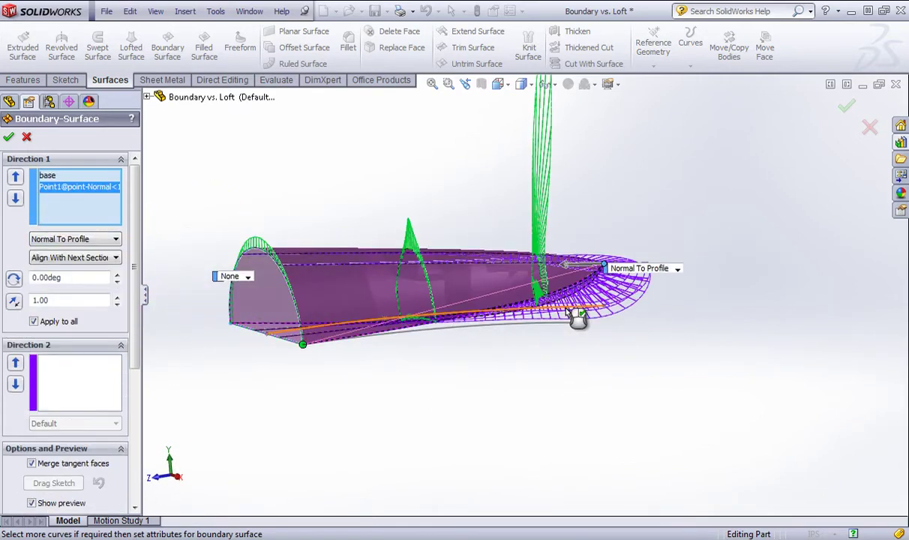
pyautogui.moveTo(579, 315); pyautogui.dragTo(484, 294, button='middle')
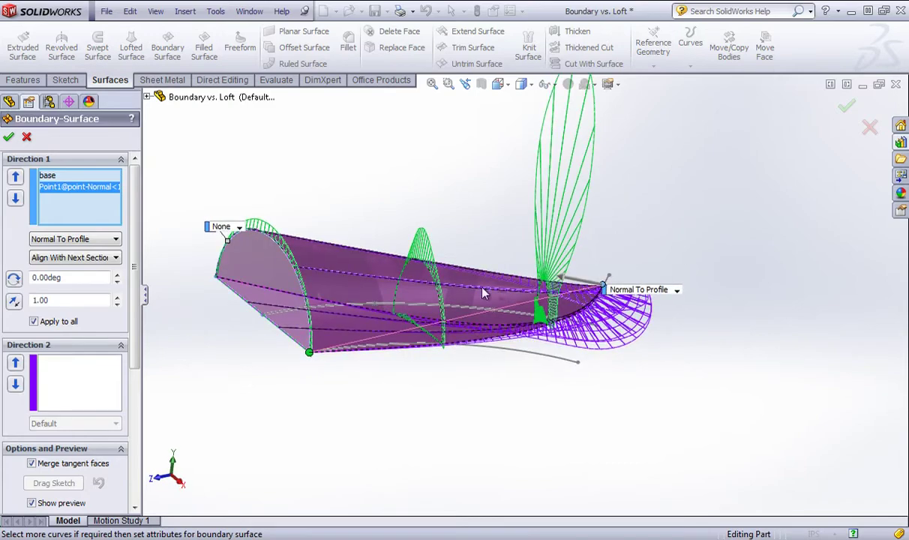
# Lengthen the tangency at the point to 1.78 with its direction arrow and inspect the rounded tip.
pyautogui.moveTo(777, 295); pyautogui.dragTo(754, 361, button='middle')
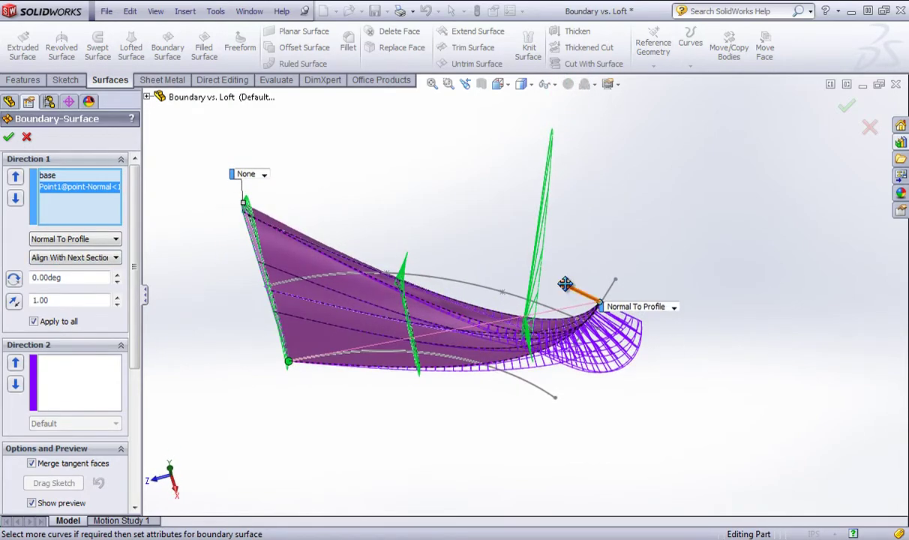
pyautogui.moveTo(566, 284); pyautogui.dragTo(641, 420)
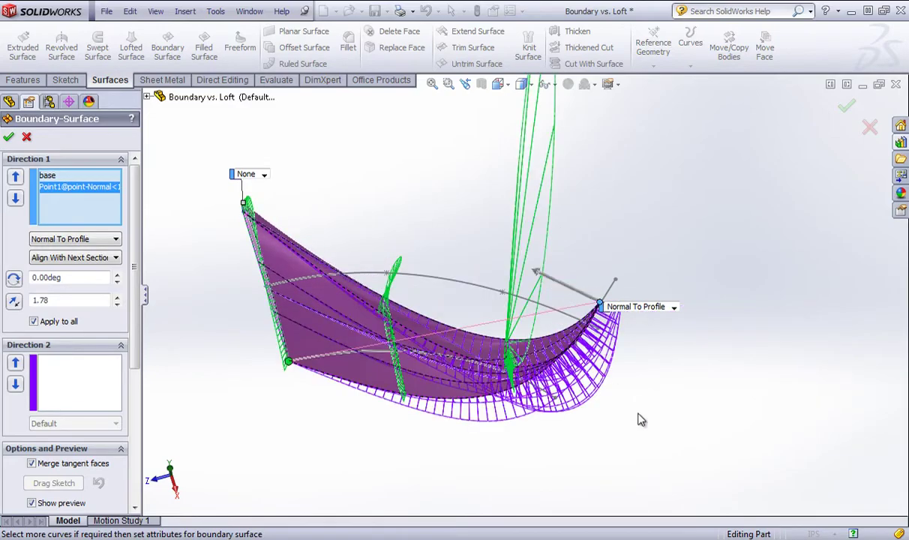
pyautogui.moveTo(643, 413); pyautogui.dragTo(616, 274, button='middle')
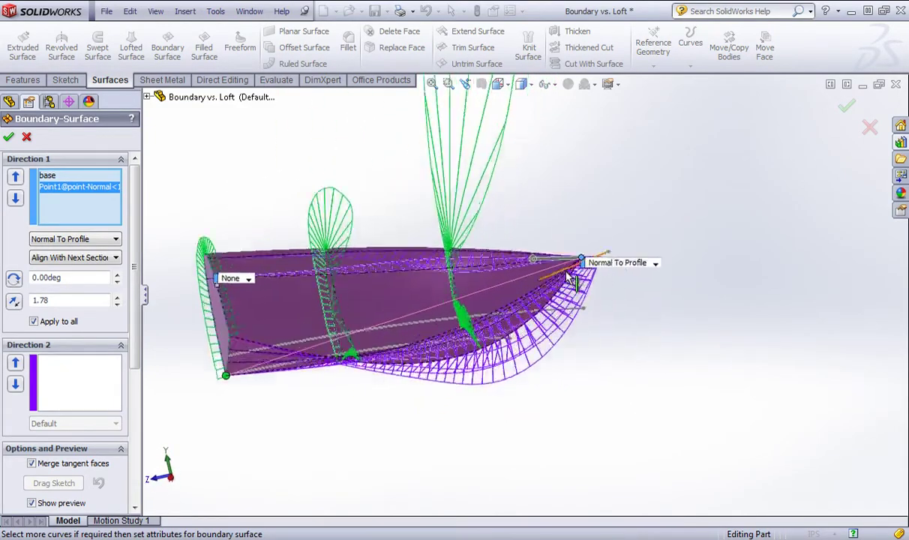
pyautogui.scroll(-5, 561, 293)
pyautogui.moveTo(561, 293); pyautogui.dragTo(569, 339, button='middle')
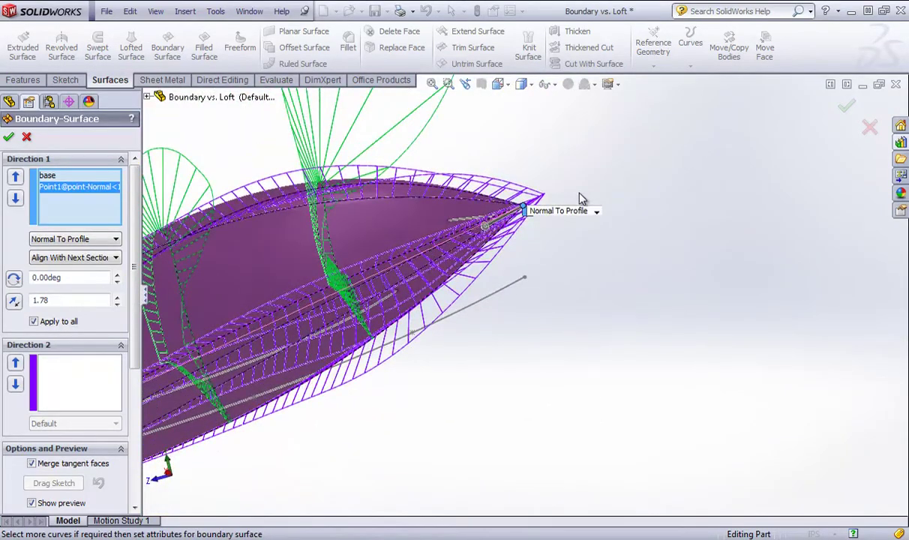
# Deselect the sketch point and remove the base sketch from the Direction 1 curves.
pyautogui.moveTo(582, 199); pyautogui.dragTo(564, 293, button='middle')
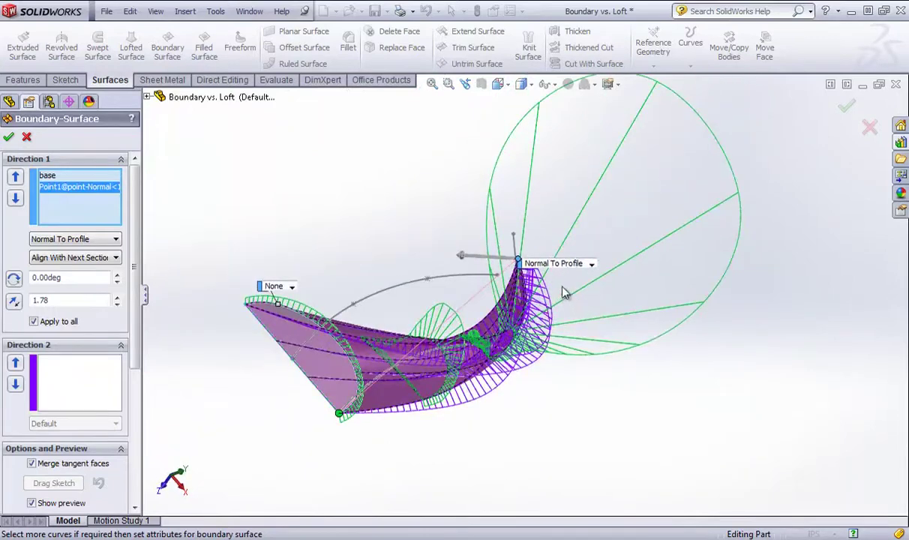
pyautogui.click(517, 262)
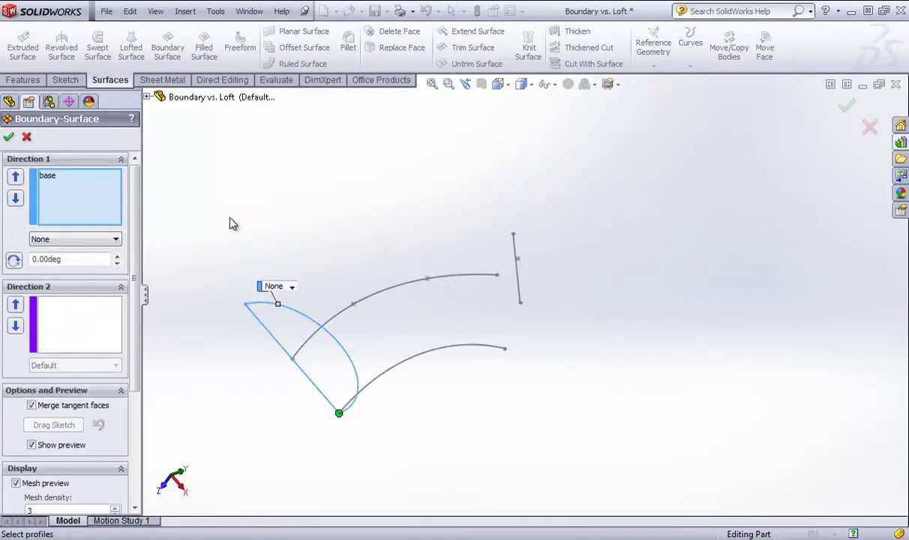
pyautogui.moveTo(539, 262)
pyautogui.mouseDown(button='middle')
pyautogui.moveTo(521, 176)
pyautogui.moveTo(588, 245)
pyautogui.moveTo(552, 284)
pyautogui.mouseUp(button='middle')
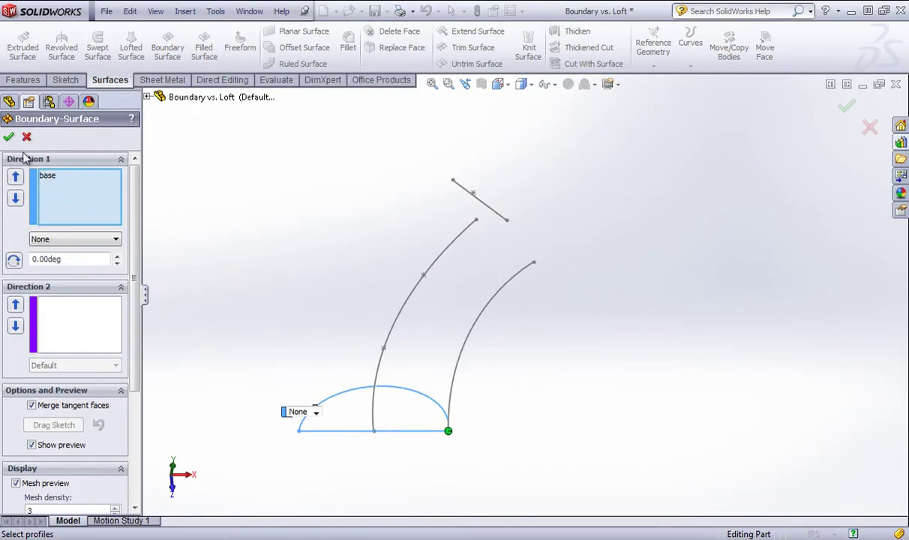
pyautogui.click(46, 177)
pyautogui.press('Delete')
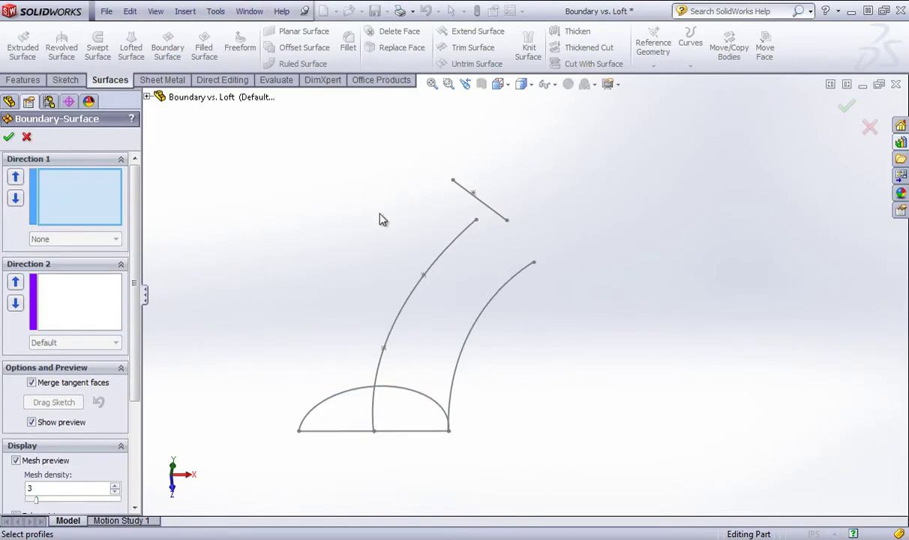
# Try a boundary surface from the center curve to the sketch point in Direction 1, inspect the preview, and cancel the feature.
pyautogui.click(432, 272)
pyautogui.click(474, 195)
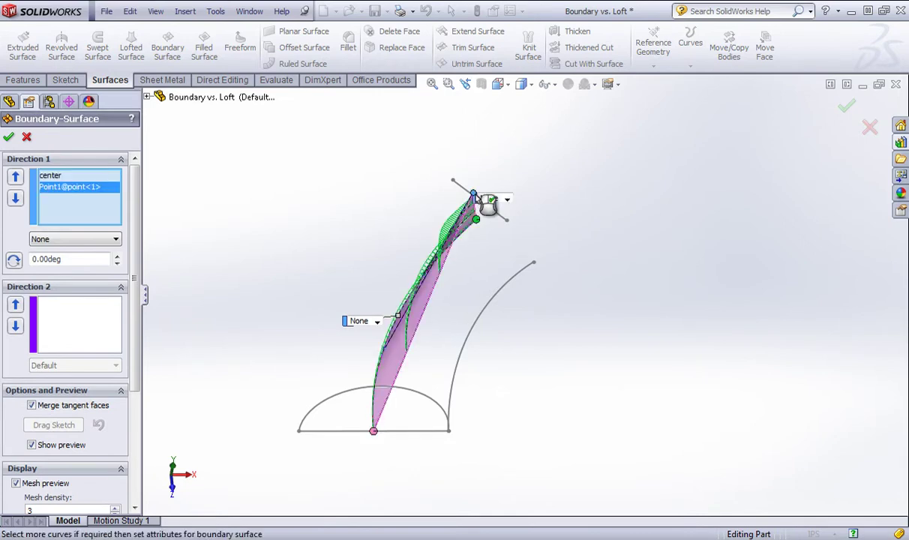
pyautogui.moveTo(474, 194); pyautogui.dragTo(368, 252, button='middle')
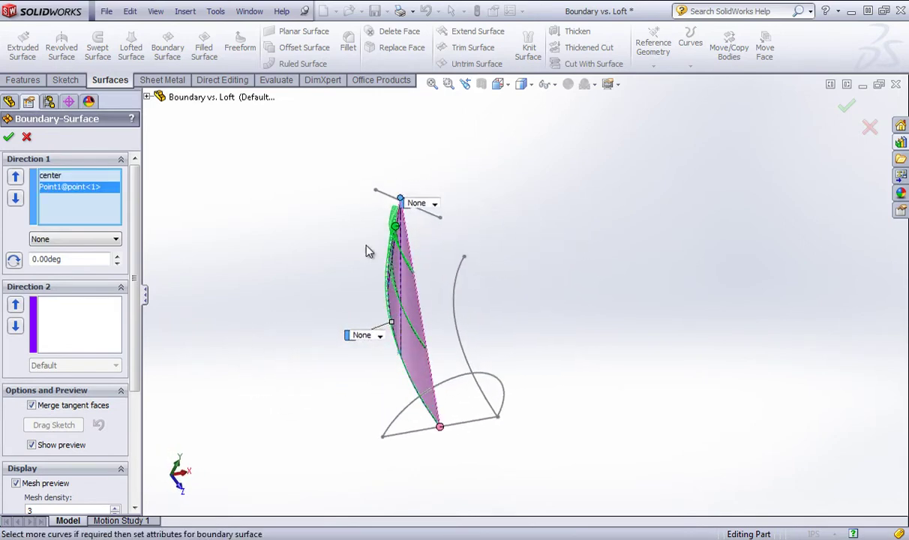
pyautogui.click(26, 138)
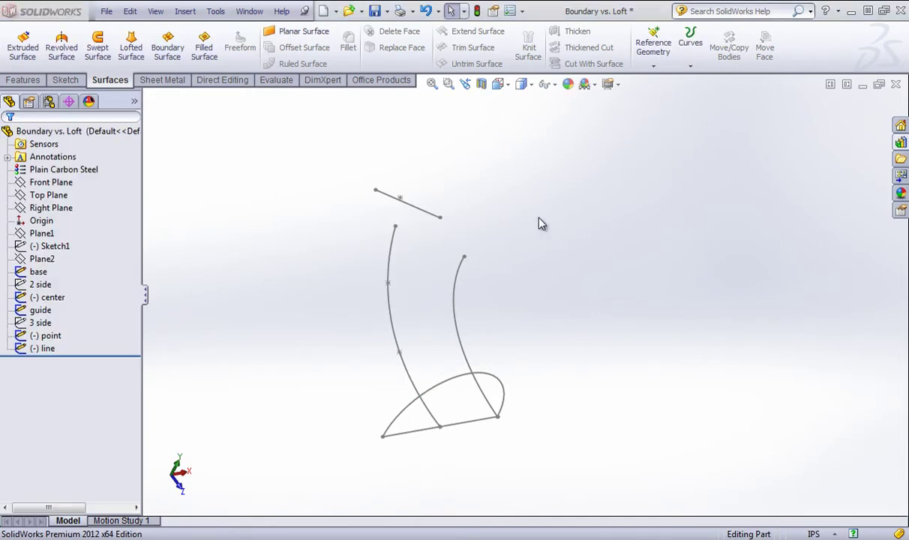
# Switch to the open Boundaries part and view its sketch curves.
pyautogui.moveTo(542, 227)
pyautogui.mouseDown(button='middle')
pyautogui.moveTo(555, 183)
pyautogui.moveTo(505, 201)
pyautogui.moveTo(454, 160)
pyautogui.mouseUp(button='middle')
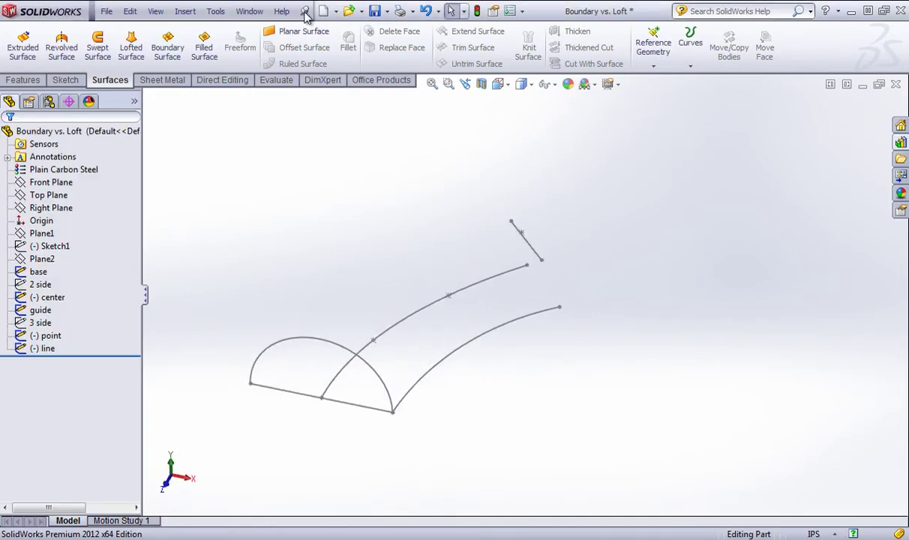
pyautogui.click(249, 11)
pyautogui.click(264, 173)
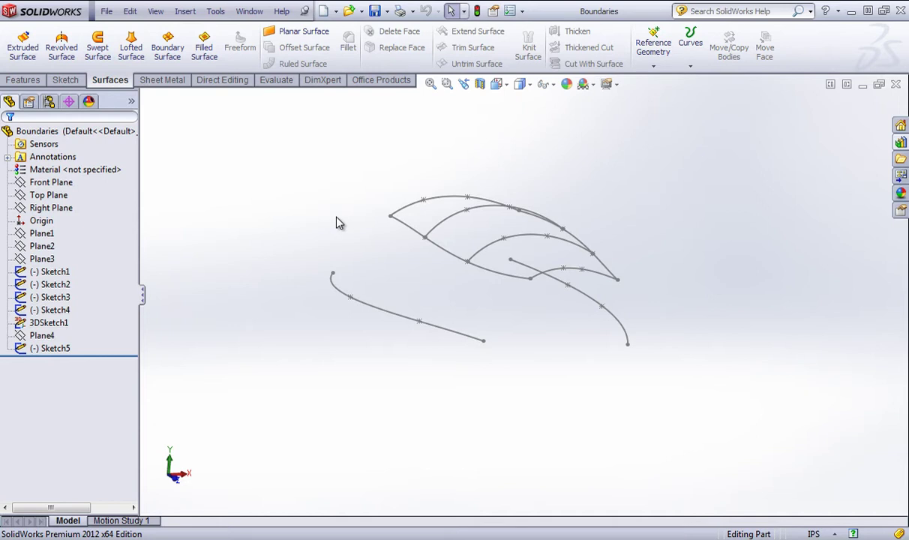
pyautogui.moveTo(339, 223)
pyautogui.mouseDown(button='middle')
pyautogui.moveTo(371, 156)
pyautogui.moveTo(399, 313)
pyautogui.moveTo(479, 264)
pyautogui.mouseUp(button='middle')
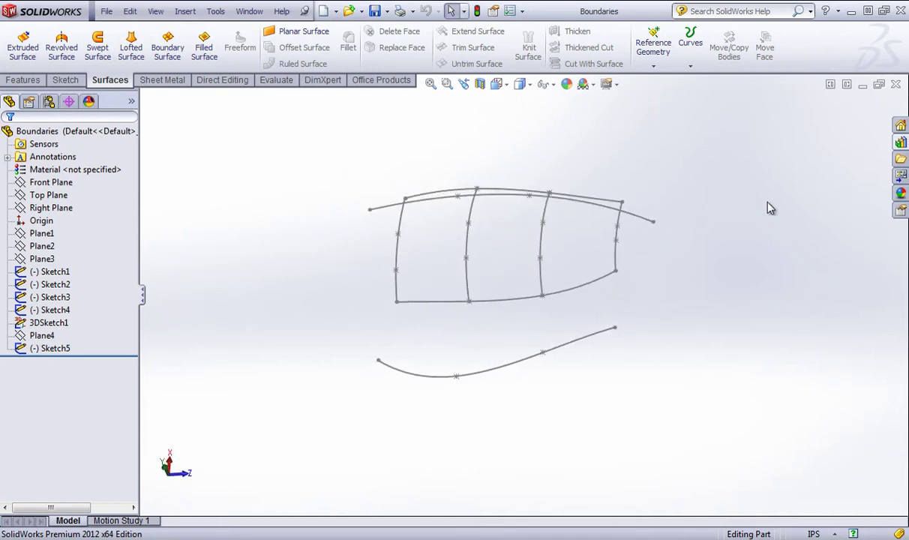
# Start a boundary surface with Sketch1, Sketch2, Sketch3 and Sketch4 as Direction 1 curves and flip the connectors to untwist the preview.
pyautogui.click(167, 48)
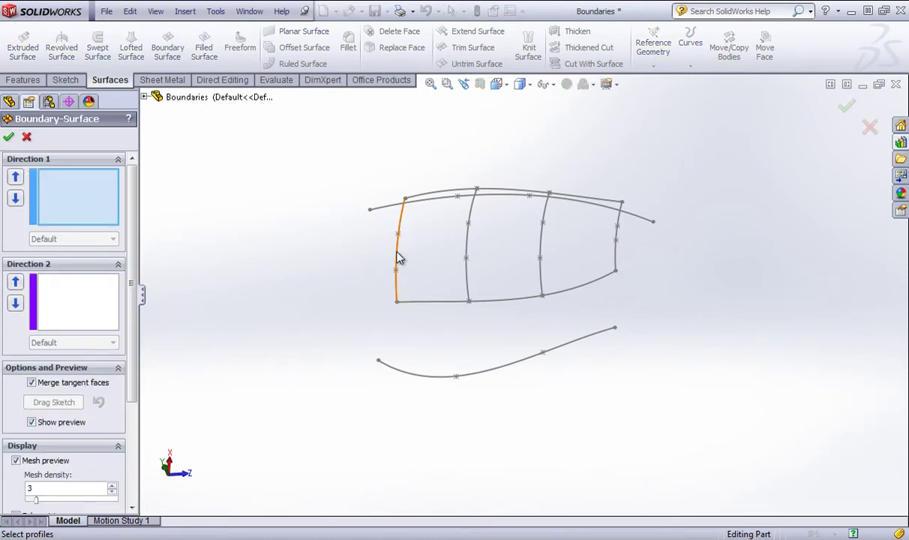
pyautogui.click(399, 257)
pyautogui.click(466, 246)
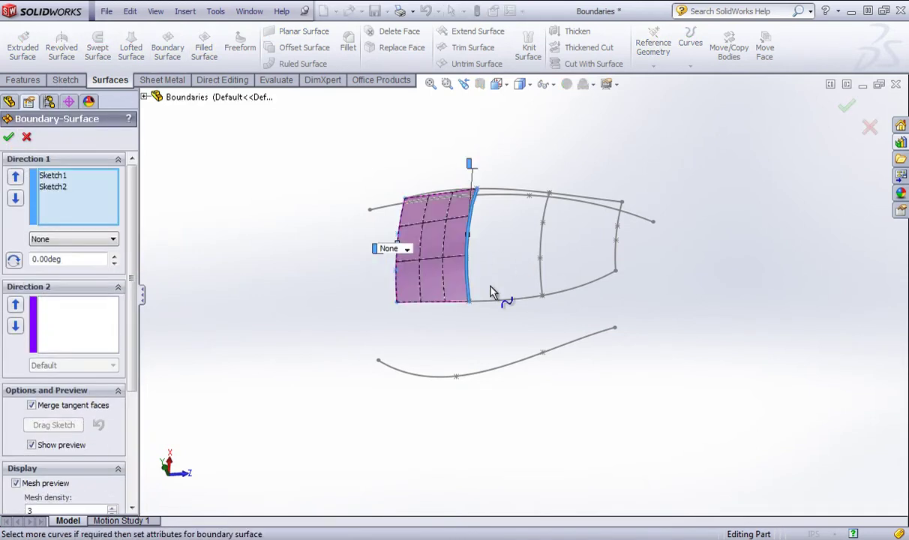
pyautogui.click(541, 254)
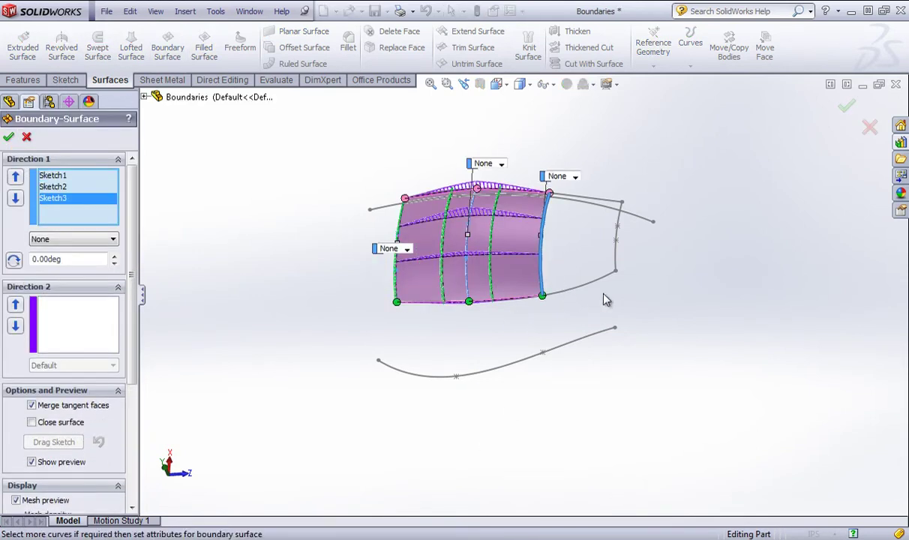
pyautogui.click(616, 239)
pyautogui.rightClick(648, 240)
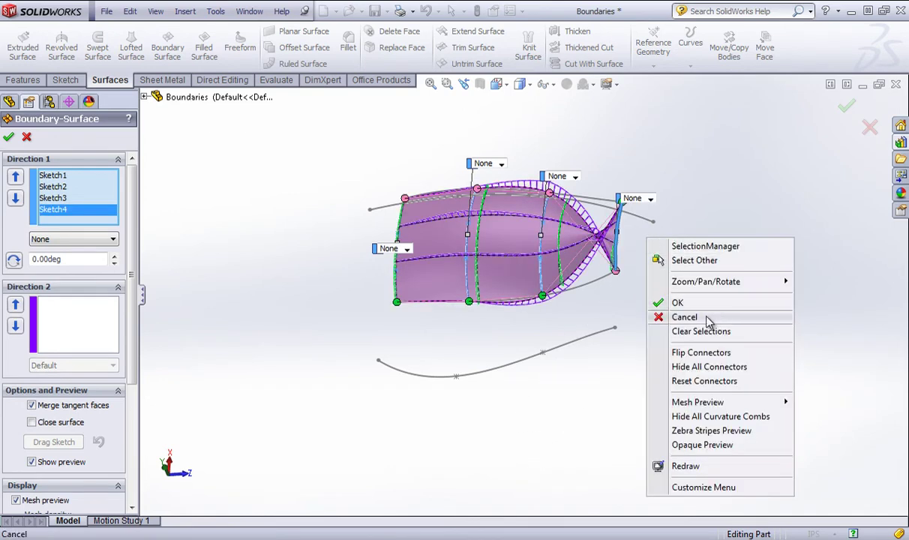
pyautogui.click(698, 353)
pyautogui.moveTo(658, 277); pyautogui.dragTo(691, 213, button='middle')
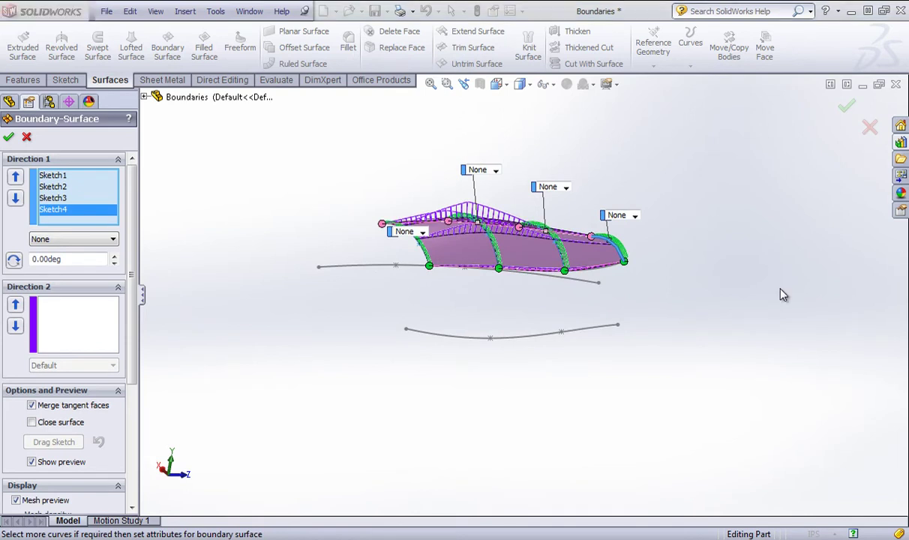
# Show the tangent type options for the Sketch4 curve, then cancel the boundary surface.
pyautogui.click(58, 240)
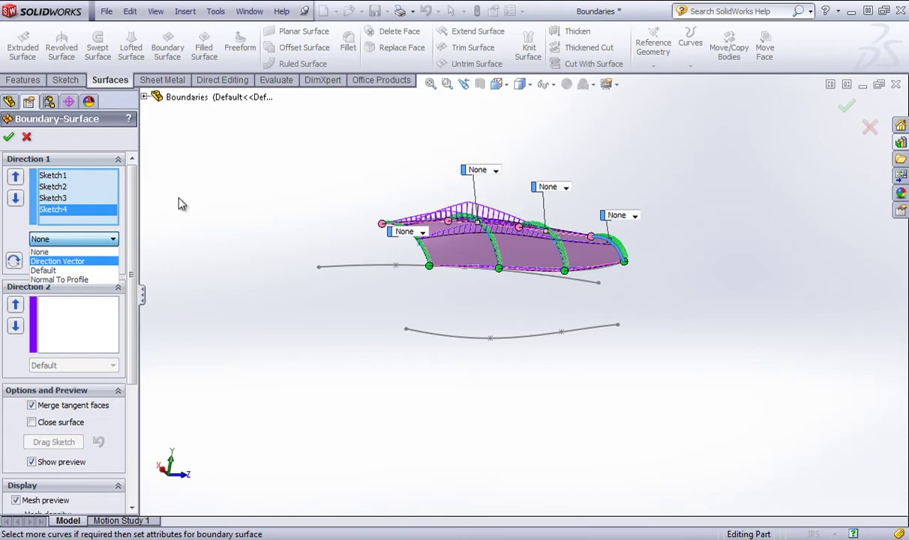
pyautogui.click(24, 138)
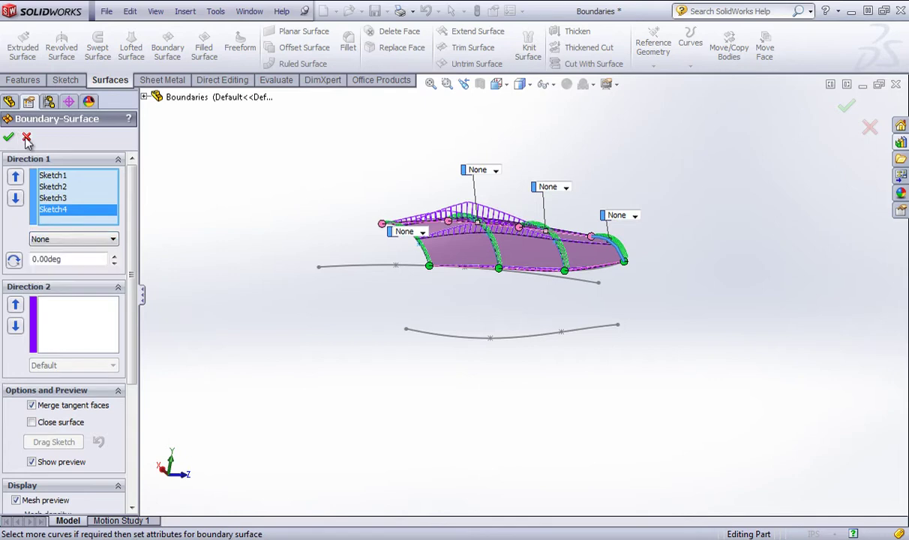
pyautogui.click(24, 138)
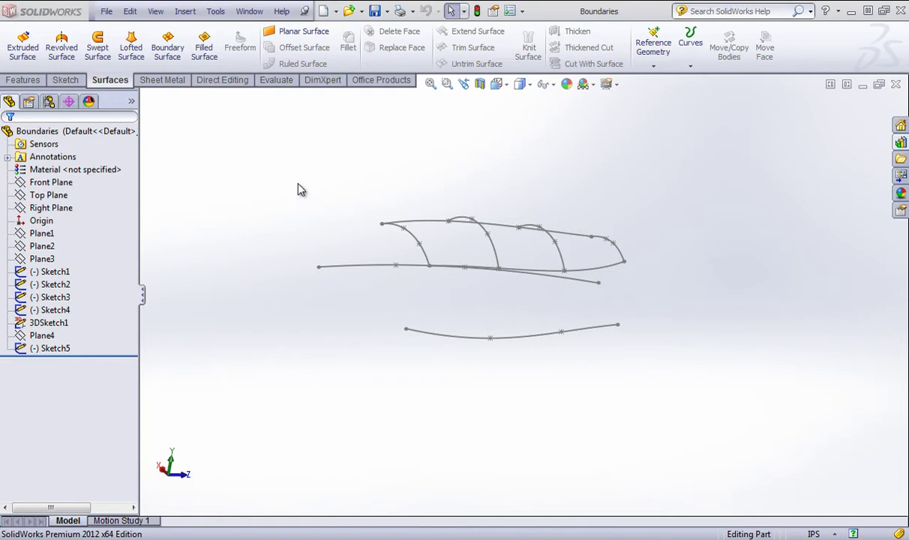
# Start a new boundary surface with the sketch curves shown larger from an isometric-like angle.
pyautogui.click(159, 54)
pyautogui.moveTo(639, 335); pyautogui.dragTo(531, 406, button='middle')
pyautogui.scroll(-2, 463, 260)
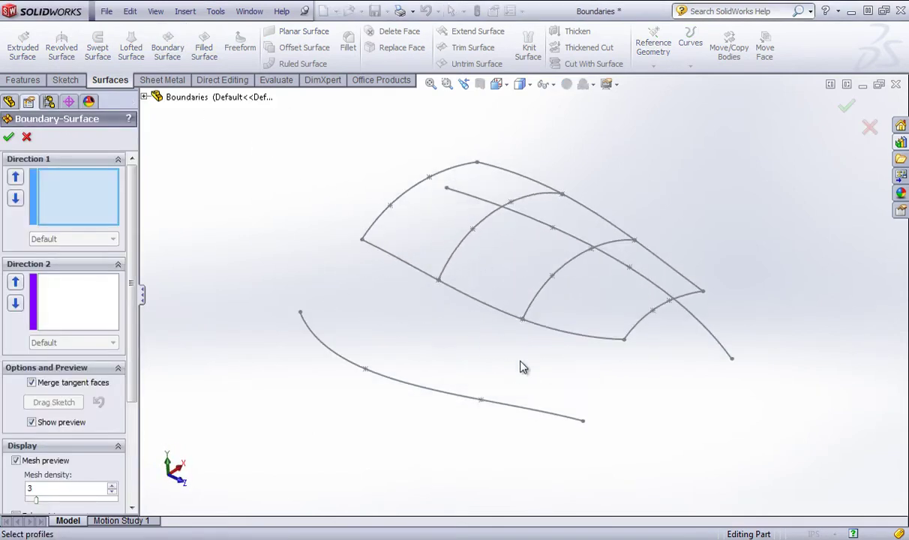
# Open the SelectionManager for the Direction 1 curves and close it without selecting anything.
pyautogui.rightClick(70, 191)
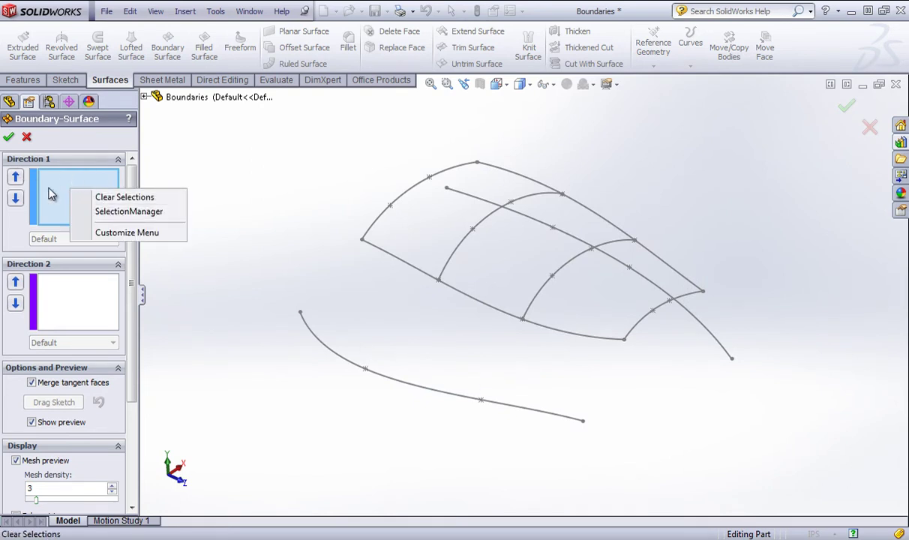
pyautogui.click(65, 193)
pyautogui.rightClick(69, 191)
pyautogui.click(129, 212)
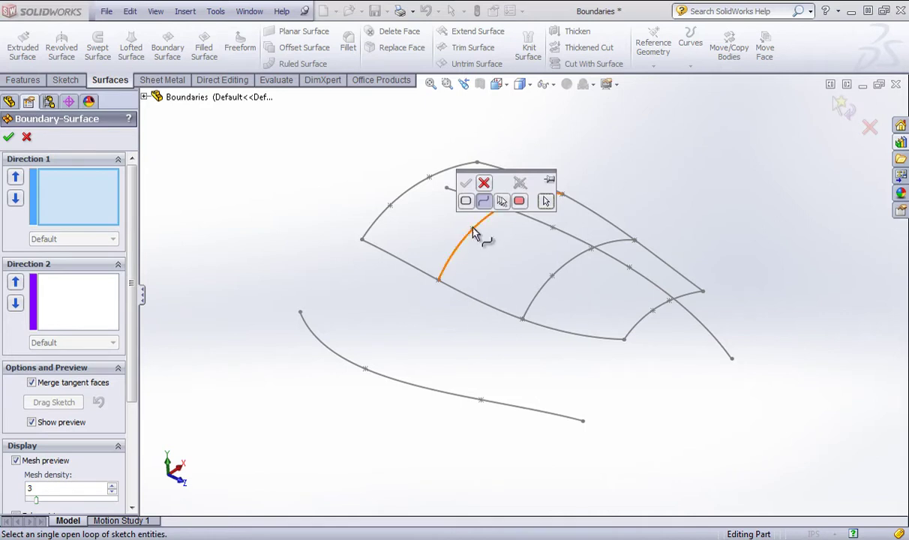
pyautogui.click(484, 185)
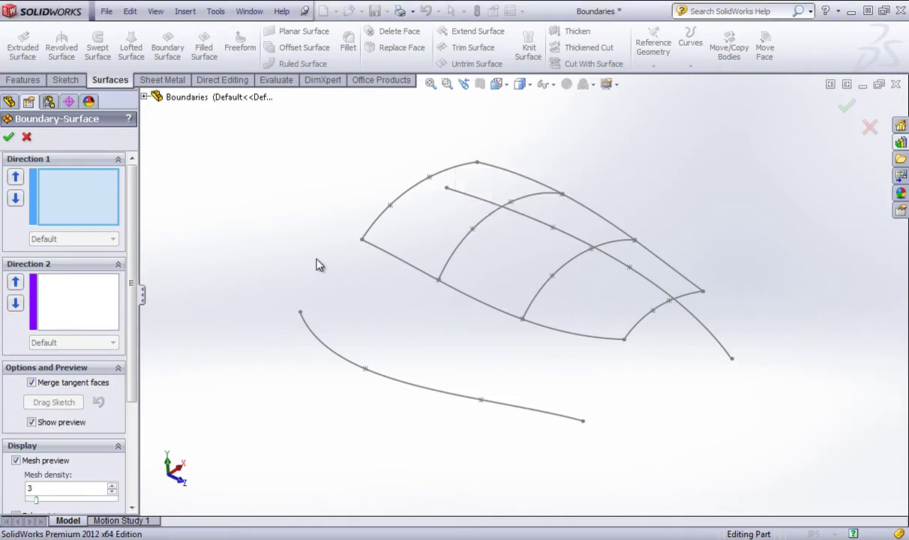
# Add the long lower edge curve of the four-section frame and the separate spline below it as open loops in Direction 1.
pyautogui.moveTo(321, 264); pyautogui.dragTo(374, 241, button='middle')
pyautogui.click(407, 266)
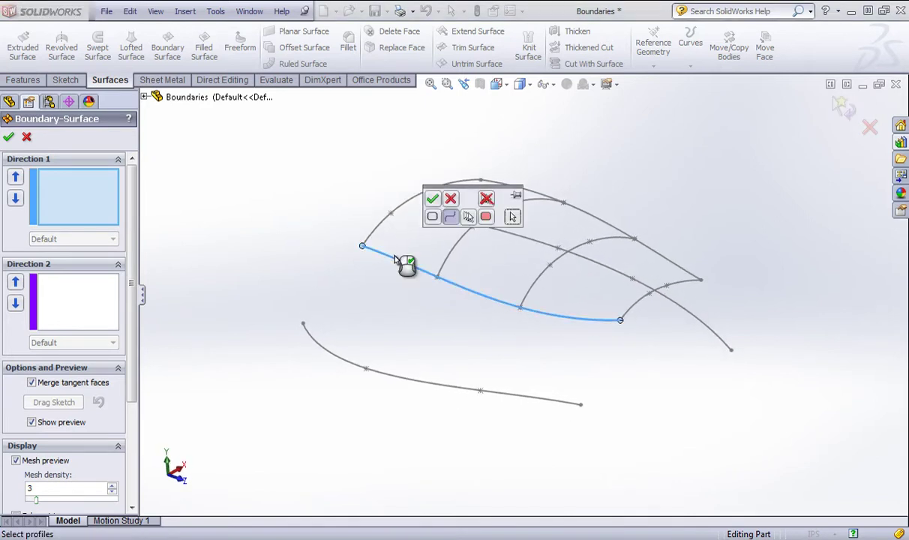
pyautogui.click(433, 200)
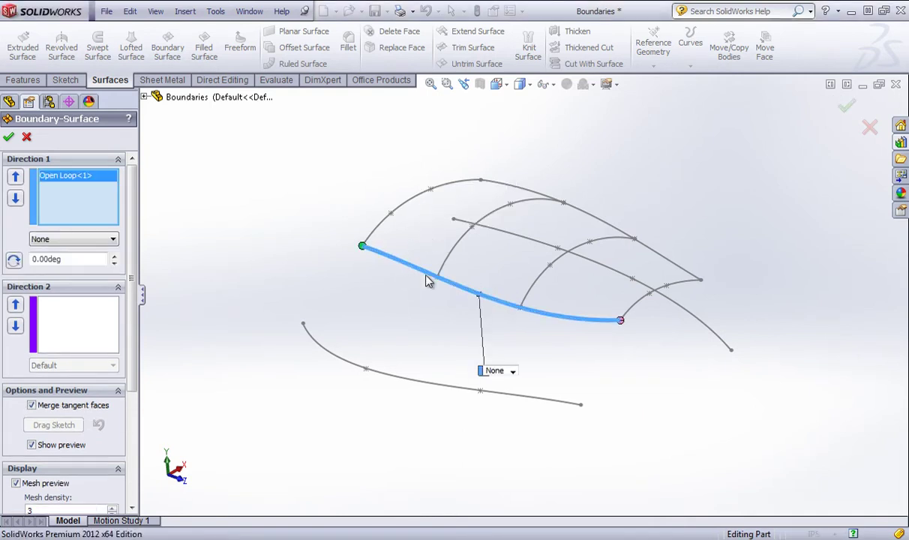
pyautogui.click(323, 342)
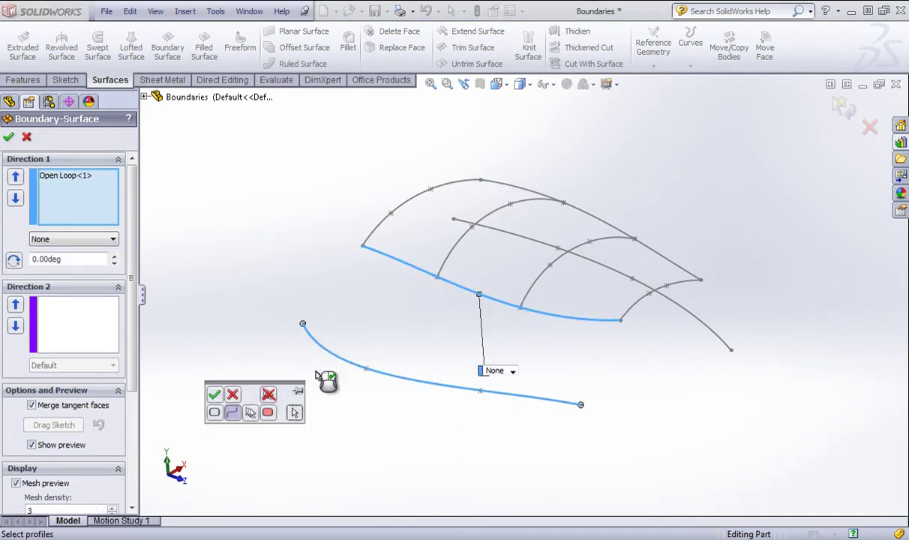
pyautogui.click(215, 395)
pyautogui.moveTo(375, 240); pyautogui.dragTo(408, 235, button='middle')
pyautogui.scroll(-5, 542, 387)
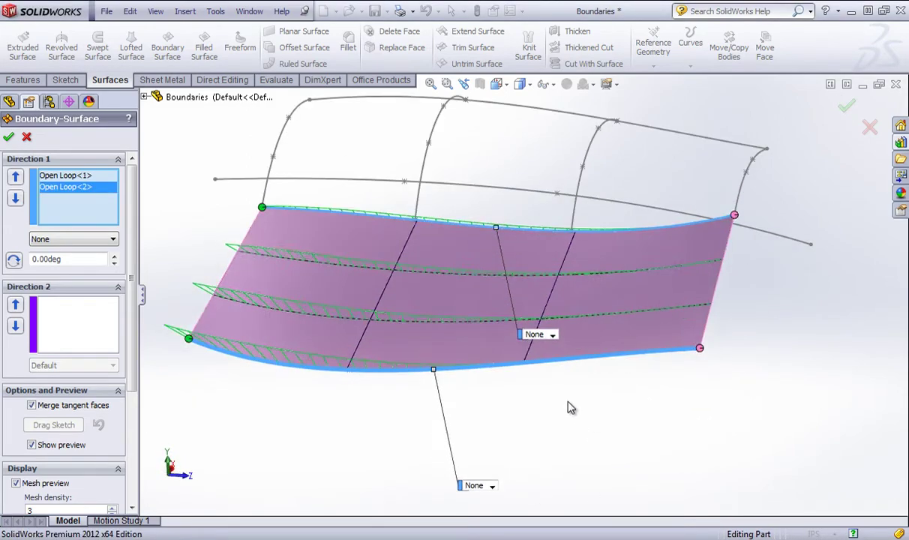
pyautogui.moveTo(538, 438); pyautogui.dragTo(552, 403, button='middle')
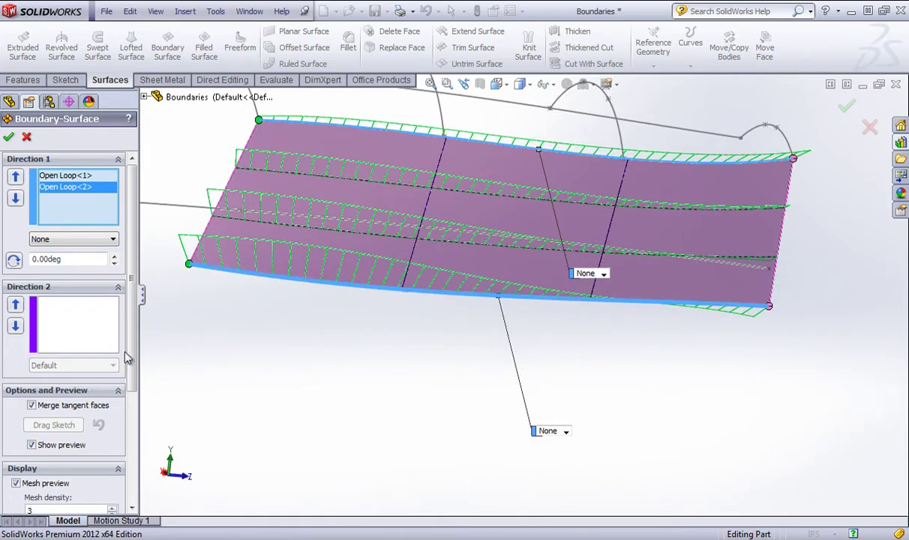
# Raise the preview mesh density to 17 and hide the curvature combs.
pyautogui.moveTo(128, 358); pyautogui.dragTo(132, 459)
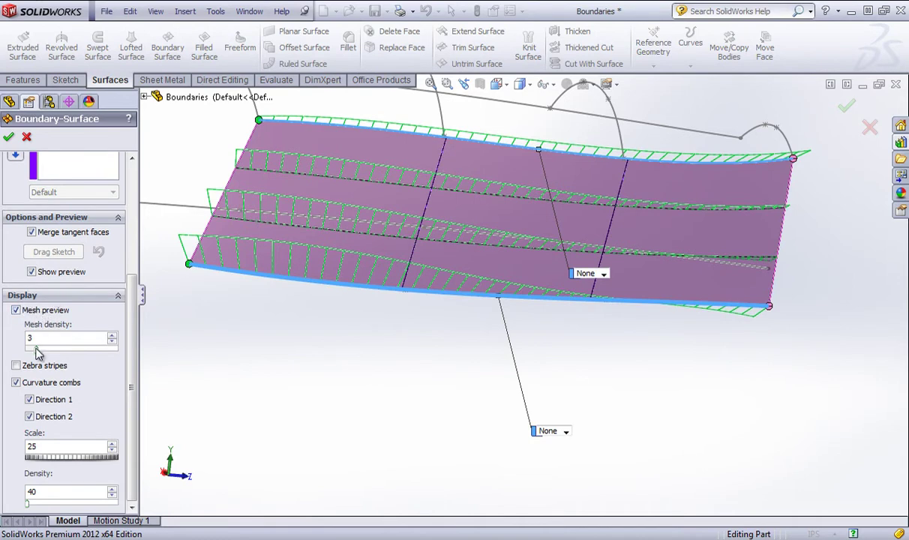
pyautogui.moveTo(39, 351); pyautogui.dragTo(53, 351)
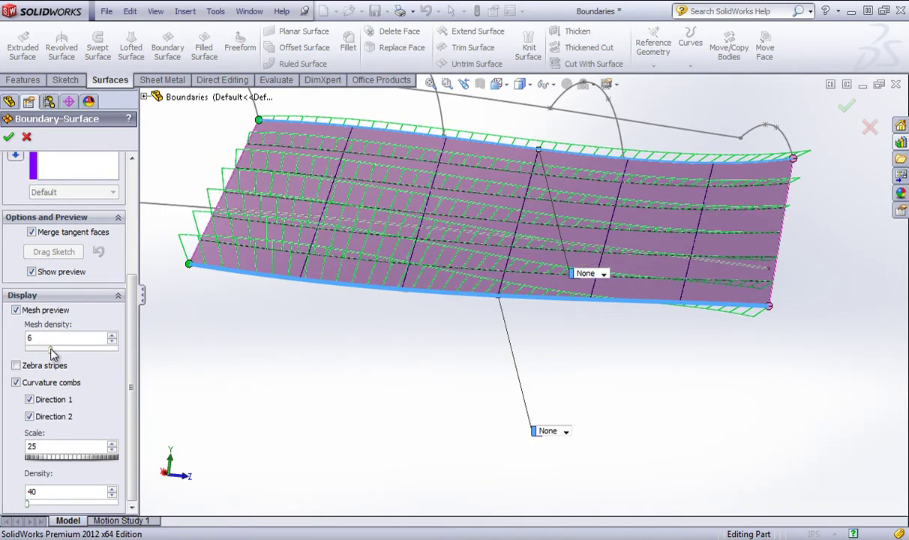
pyautogui.click(16, 382)
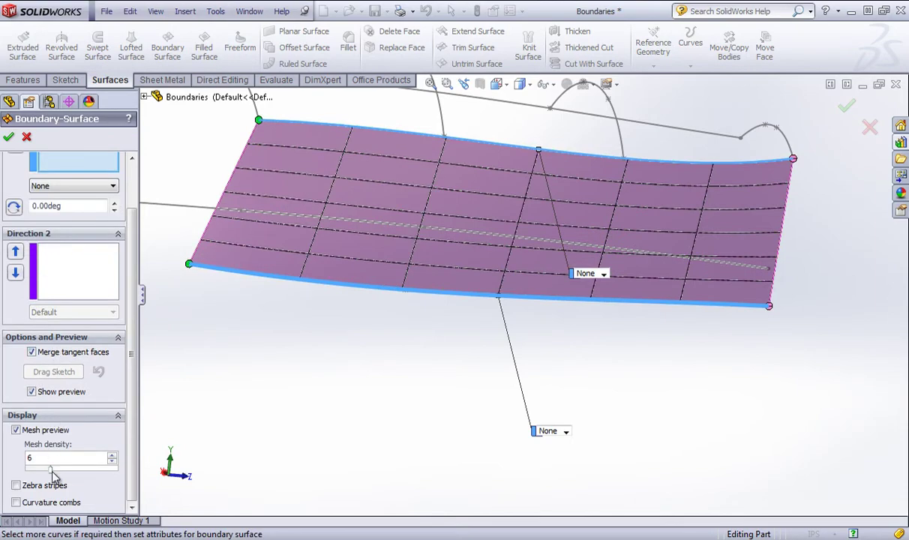
pyautogui.moveTo(53, 472); pyautogui.dragTo(102, 468)
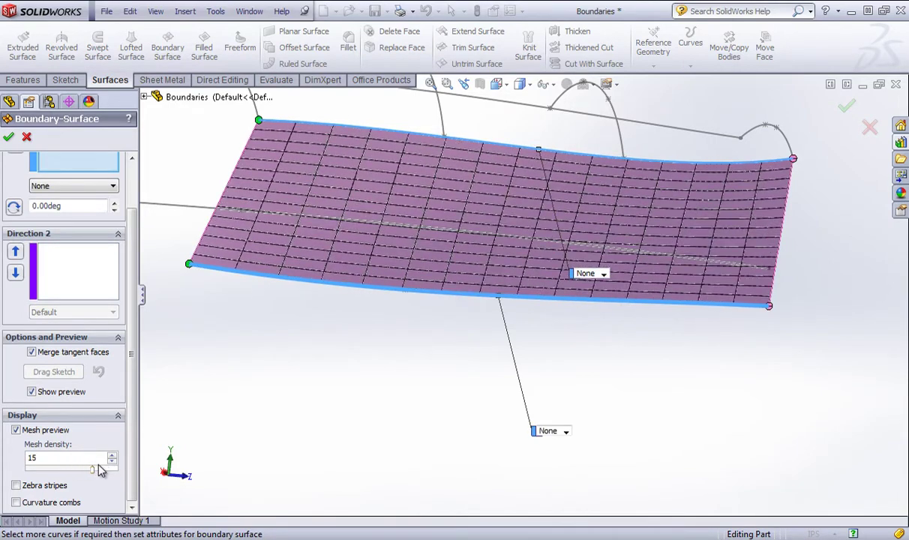
pyautogui.moveTo(354, 379); pyautogui.dragTo(316, 361, button='middle')
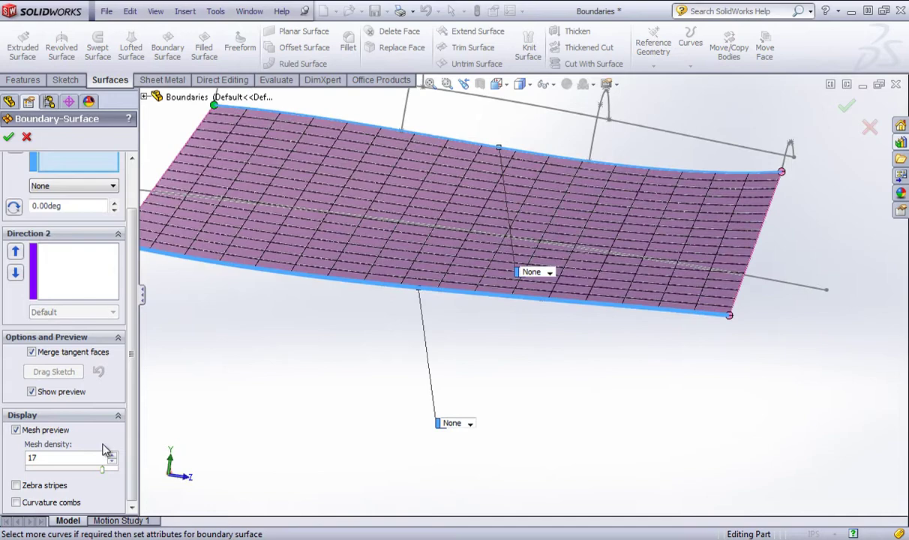
# Turn the curvature combs back on and inspect them over the mesh preview.
pyautogui.click(16, 503)
pyautogui.scroll(2, 277, 318)
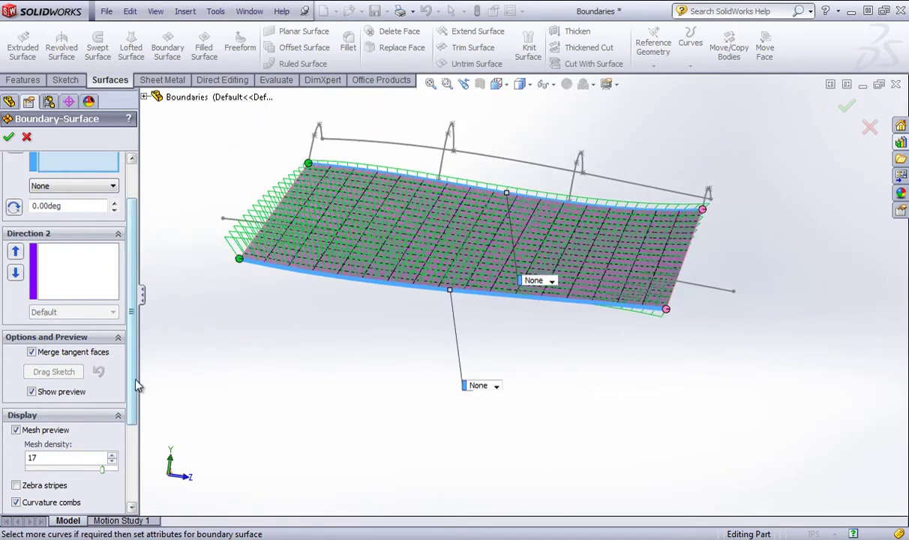
pyautogui.moveTo(133, 380); pyautogui.dragTo(126, 467)
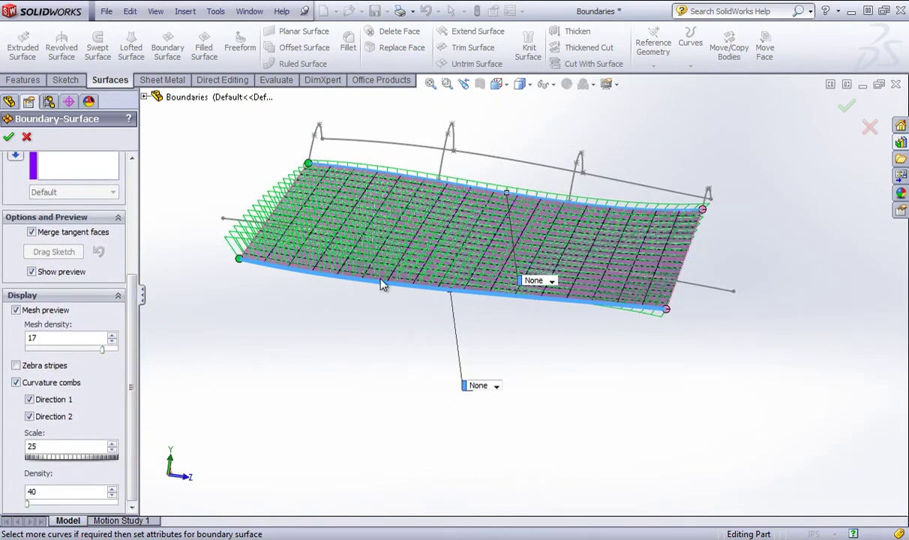
pyautogui.moveTo(382, 282); pyautogui.dragTo(369, 339, button='middle')
pyautogui.scroll(-3, 453, 279)
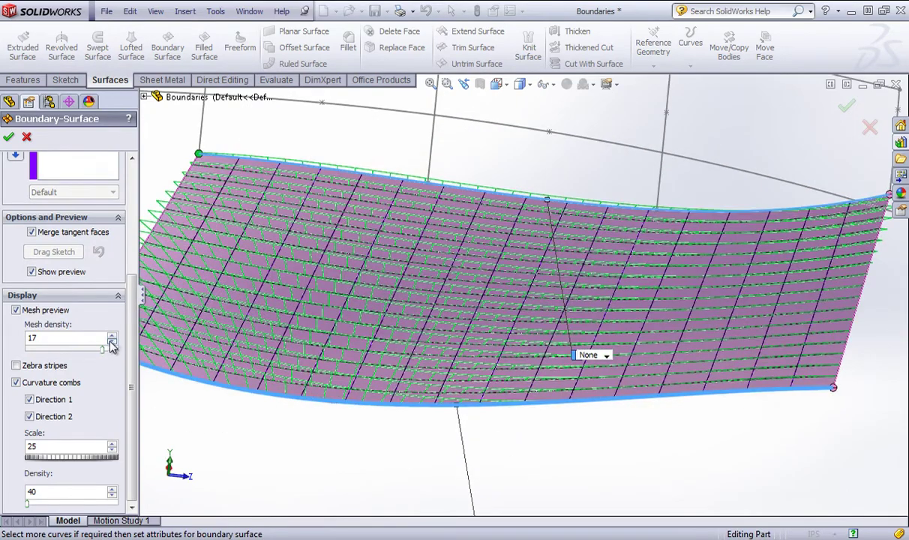
# Lower the preview mesh density to 5 and accept the boundary surface.
pyautogui.moveTo(102, 349); pyautogui.dragTo(87, 350)
pyautogui.moveTo(61, 355); pyautogui.dragTo(48, 358)
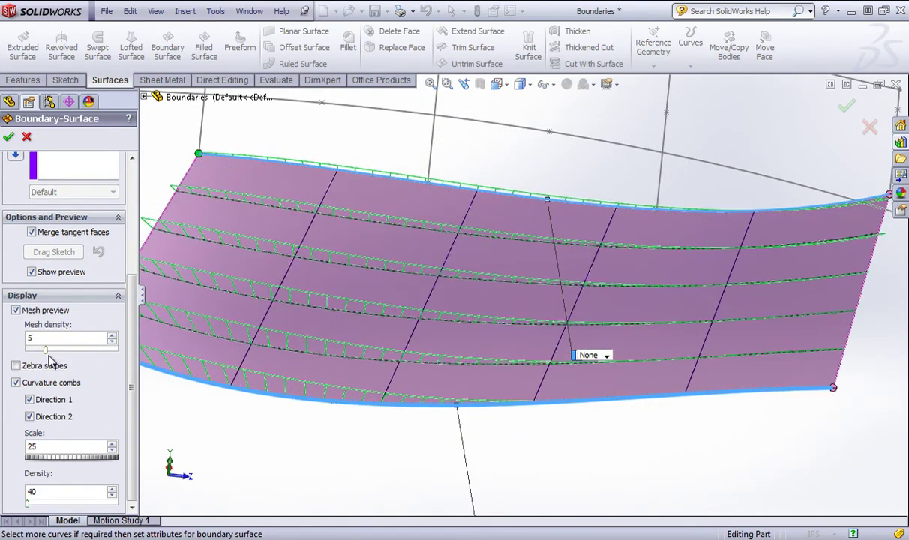
pyautogui.click(9, 139)
# Reopen the boundary surface for editing, remove the upper curve's open loop from Direction 1 and reselect that curve near its opposite end.
pyautogui.moveTo(478, 363); pyautogui.dragTo(608, 382, button='middle')
pyautogui.rightClick(54, 347)
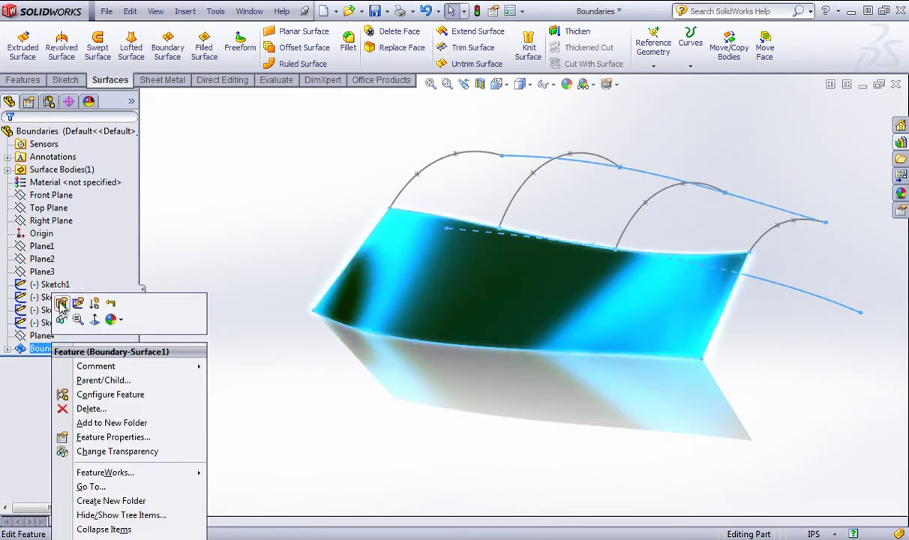
pyautogui.click(62, 308)
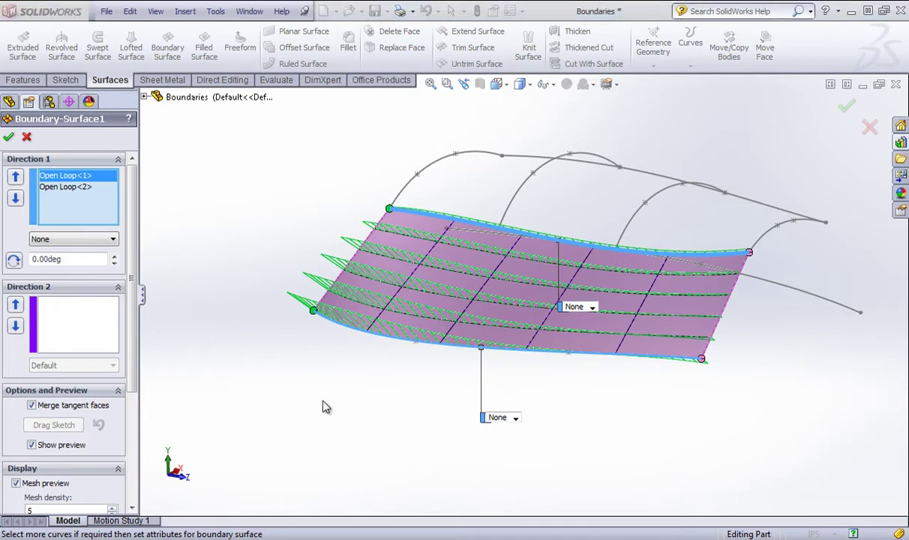
pyautogui.click(446, 224)
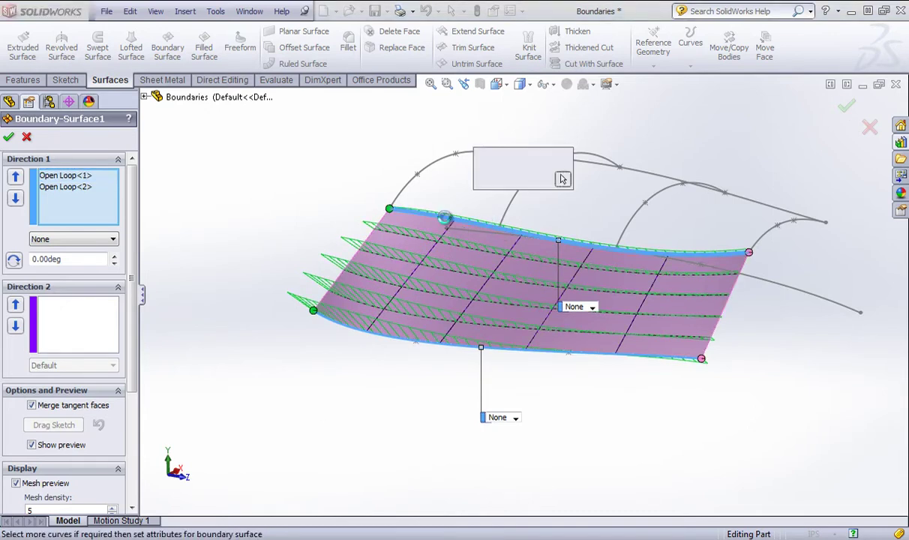
pyautogui.click(501, 161)
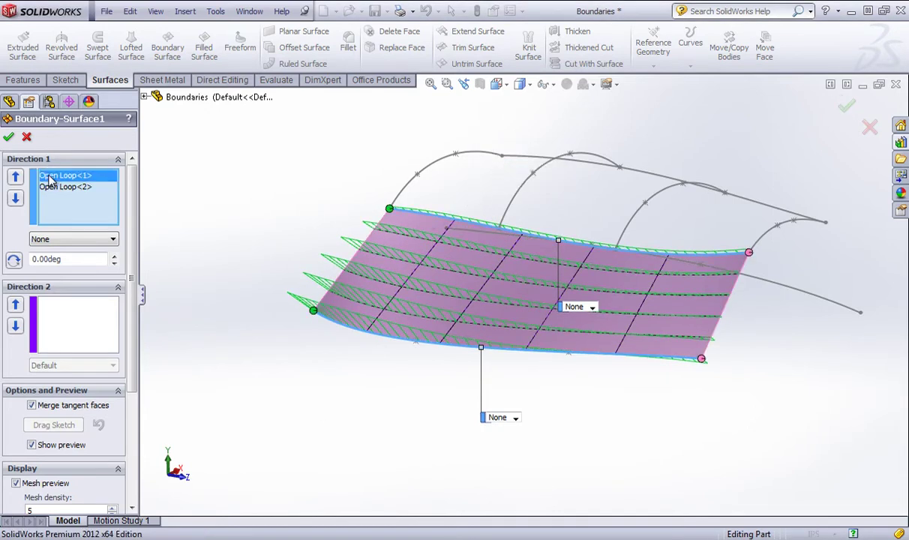
pyautogui.press('Delete')
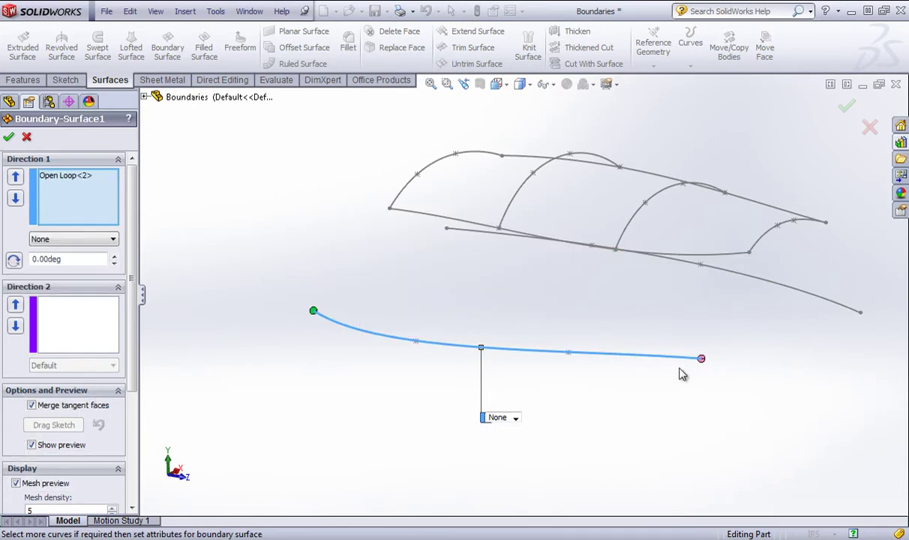
pyautogui.click(676, 257)
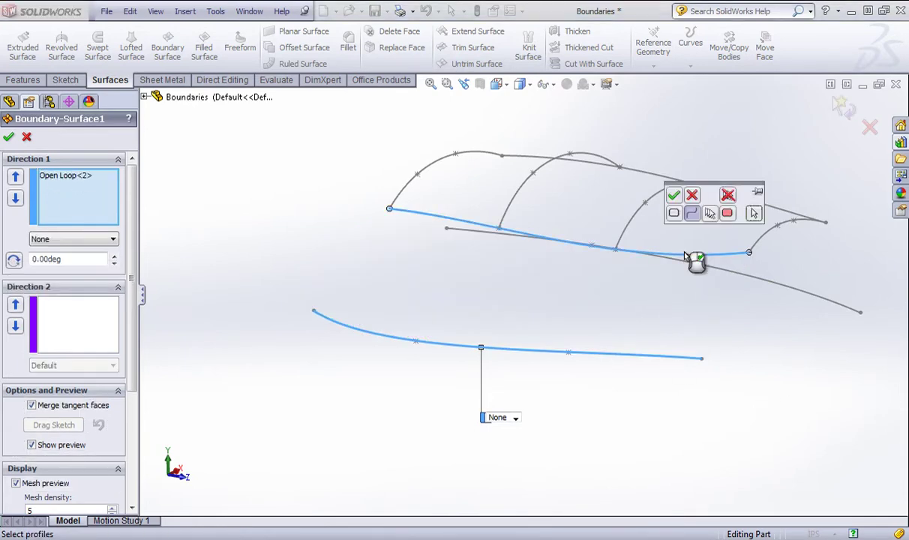
pyautogui.click(673, 195)
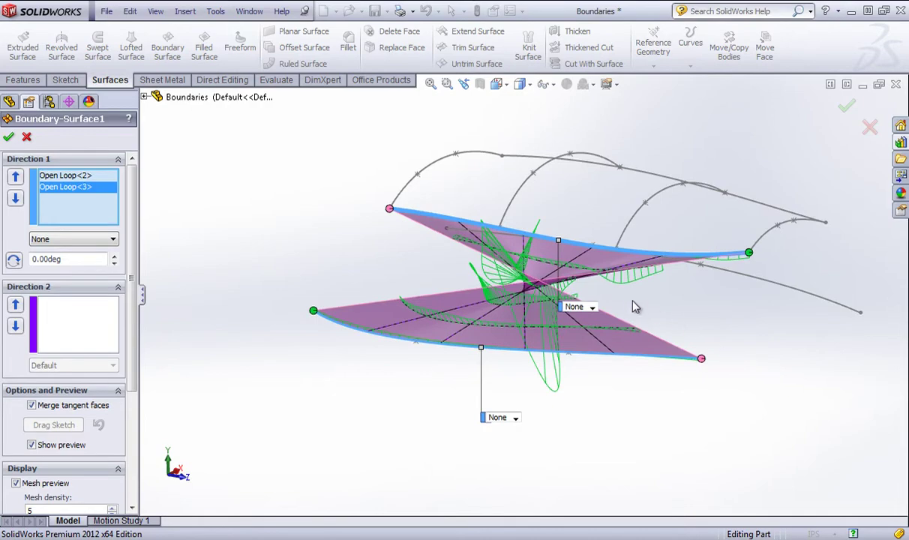
# Flip the connectors to untwist the boundary surface preview.
pyautogui.moveTo(598, 299); pyautogui.dragTo(531, 287, button='middle')
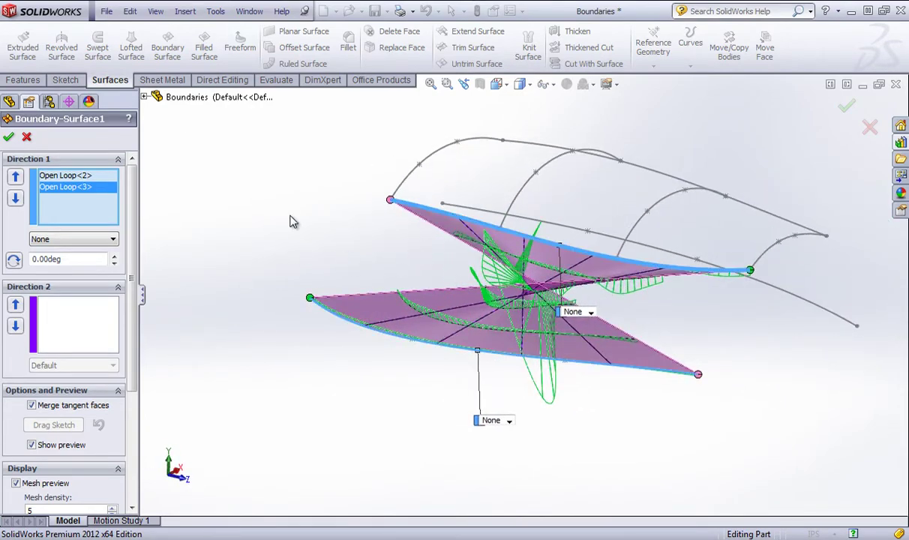
pyautogui.rightClick(298, 174)
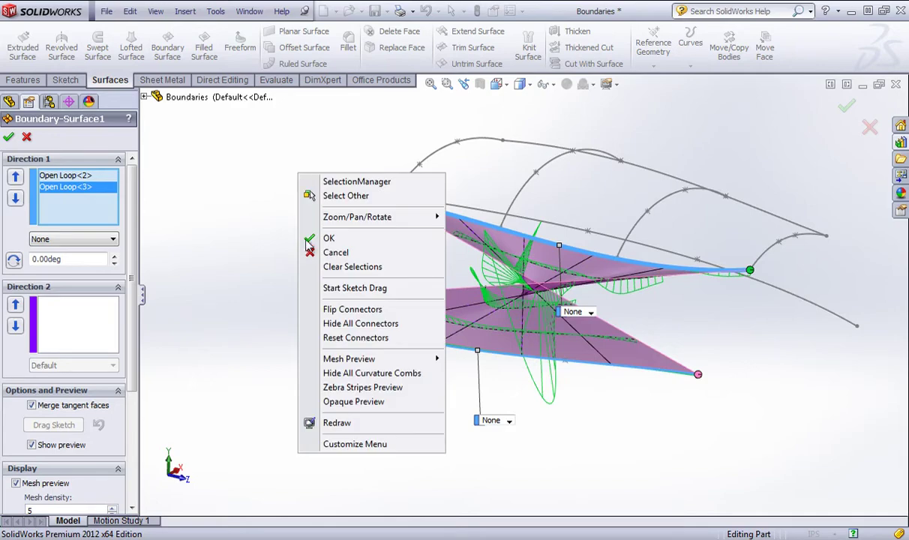
pyautogui.click(349, 310)
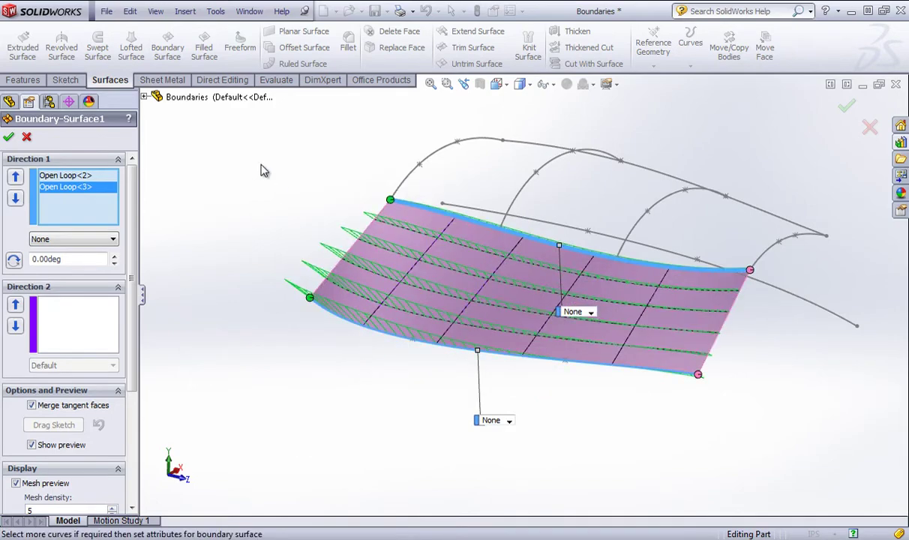
# Slide the connector handles inward along both Direction 1 curves to make the surface span only part of them.
pyautogui.moveTo(262, 171); pyautogui.dragTo(273, 278, button='middle')
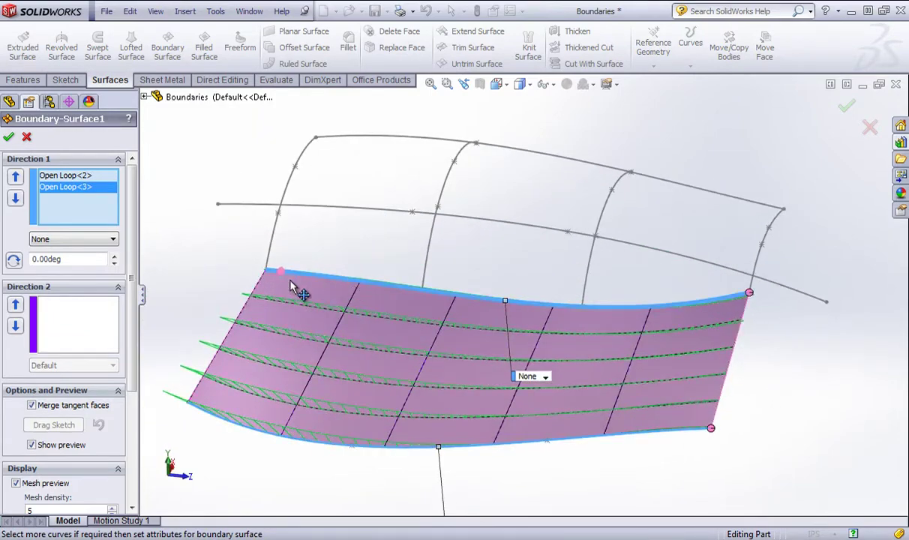
pyautogui.moveTo(383, 295); pyautogui.dragTo(389, 286)
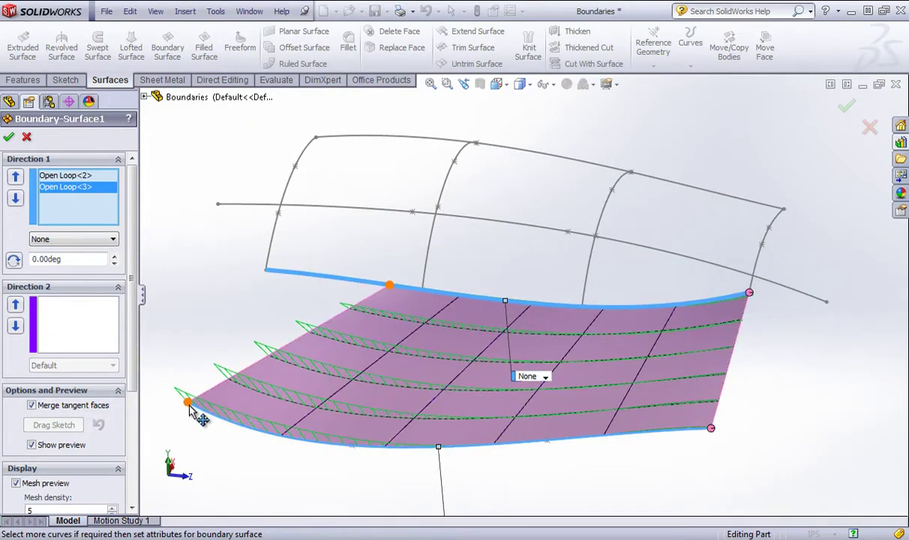
pyautogui.moveTo(189, 411); pyautogui.dragTo(414, 448)
pyautogui.moveTo(322, 438); pyautogui.dragTo(320, 443)
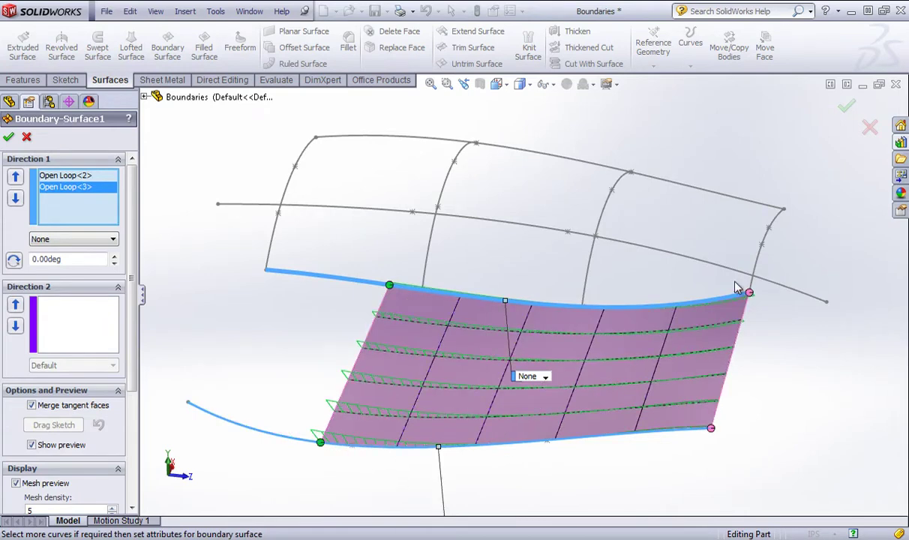
pyautogui.moveTo(752, 294); pyautogui.dragTo(600, 444)
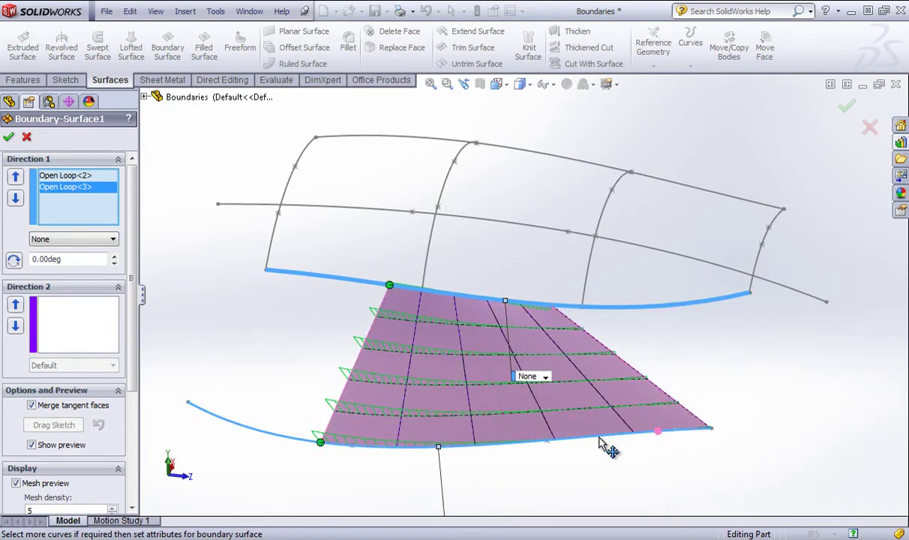
pyautogui.moveTo(409, 448); pyautogui.dragTo(731, 446)
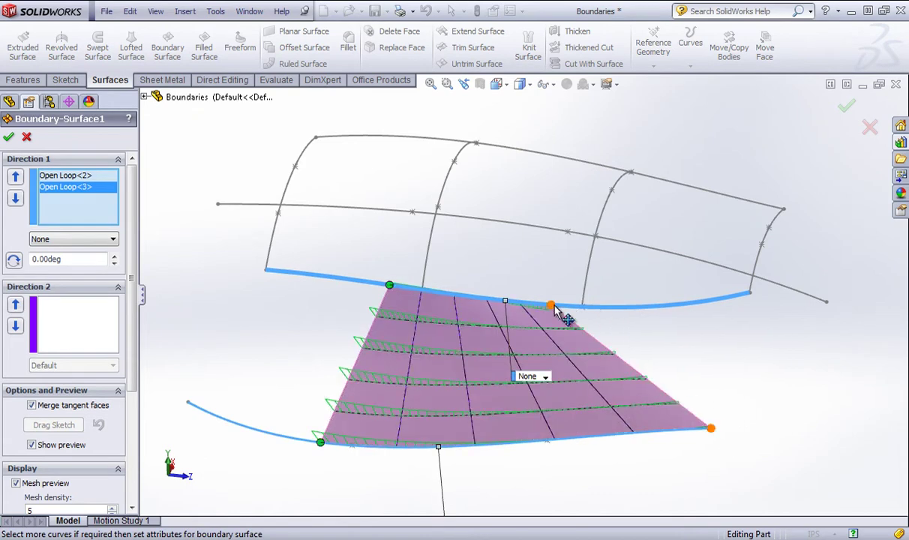
pyautogui.moveTo(554, 306); pyautogui.dragTo(590, 311)
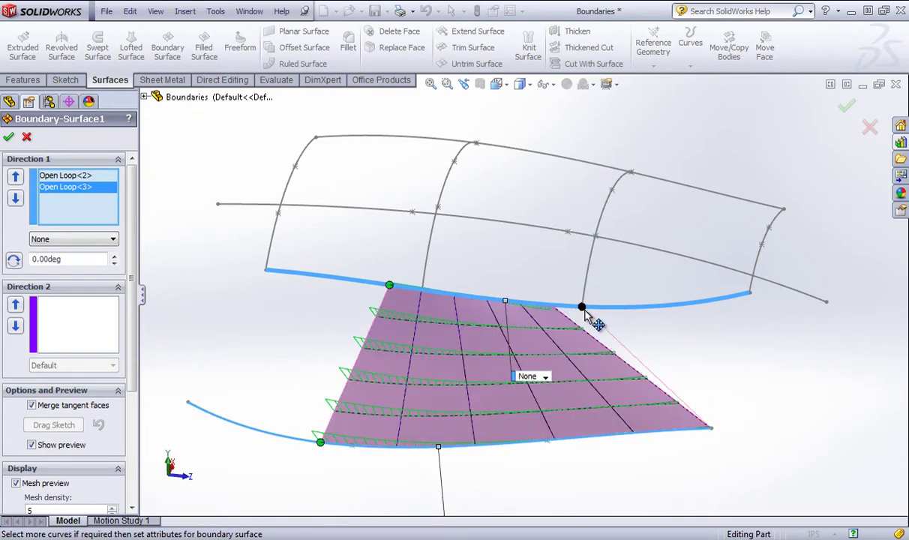
# Return the displaced connector handles to the end points of the upper and lower curves.
pyautogui.moveTo(583, 312); pyautogui.dragTo(752, 296)
pyautogui.moveTo(382, 282); pyautogui.dragTo(265, 270)
pyautogui.moveTo(320, 443); pyautogui.dragTo(187, 401)
# Set the tangent type of the lower Direction 1 curve to Normal To Profile.
pyautogui.moveTo(890, 433); pyautogui.dragTo(823, 438, button='middle')
pyautogui.moveTo(375, 337); pyautogui.dragTo(351, 339, button='middle')
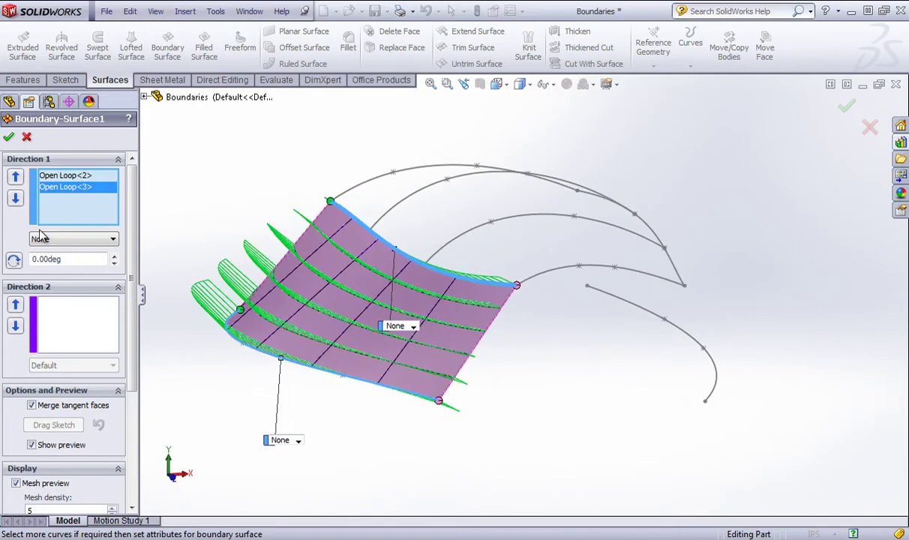
pyautogui.click(65, 175)
pyautogui.click(74, 239)
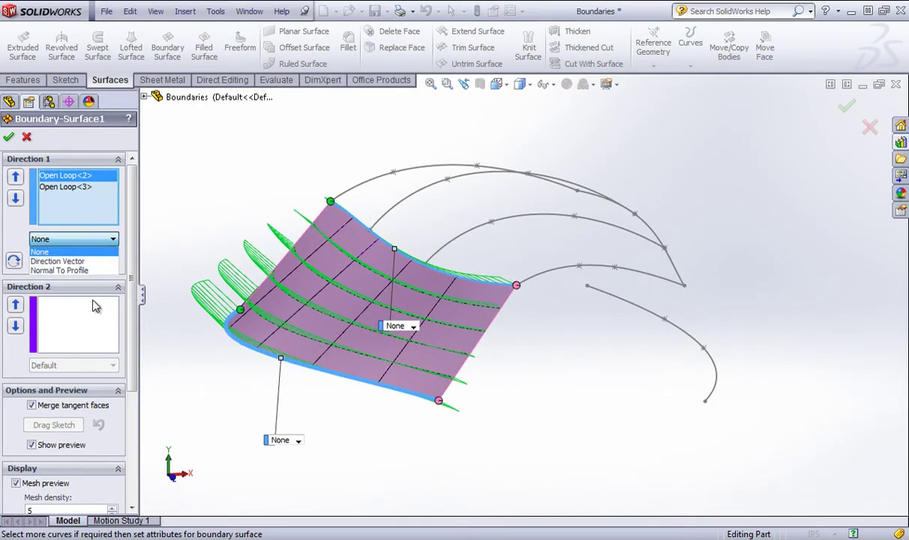
pyautogui.click(58, 270)
# Examine how the surface and its curvature combs leave the lower curve with the Normal To Profile condition.
pyautogui.moveTo(296, 371); pyautogui.dragTo(304, 406, button='middle')
pyautogui.scroll(-5, 383, 362)
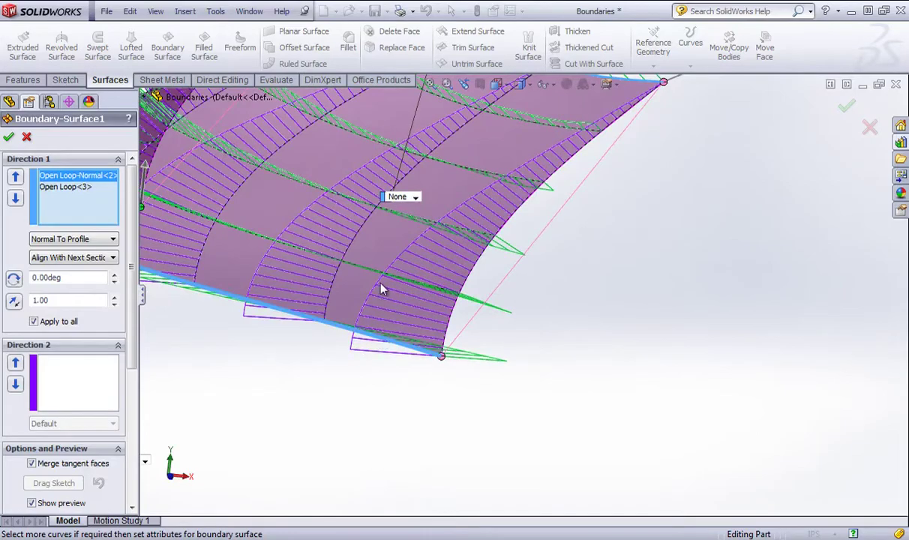
pyautogui.scroll(3, 570, 216)
pyautogui.moveTo(433, 191)
pyautogui.mouseDown(button='middle')
pyautogui.moveTo(446, 187)
pyautogui.moveTo(427, 185)
pyautogui.mouseUp(button='middle')
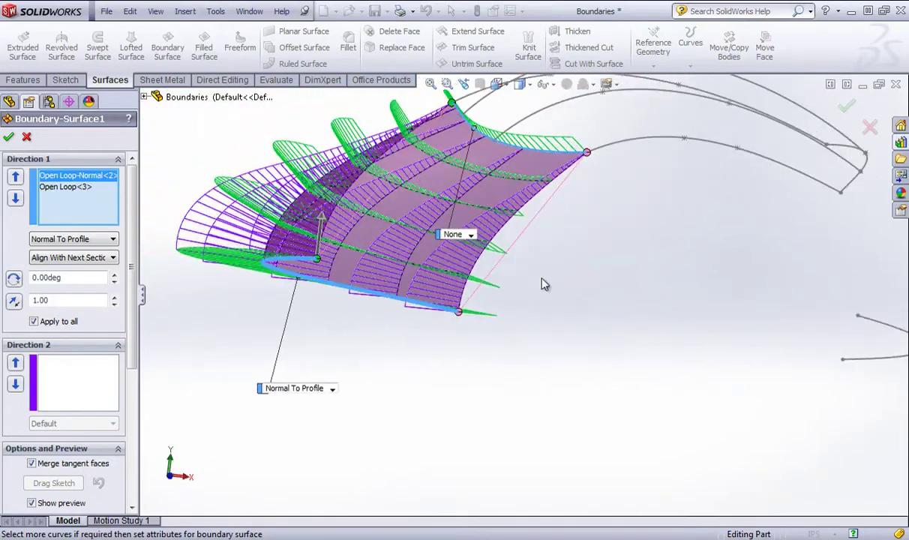
pyautogui.scroll(-5, 441, 324)
pyautogui.moveTo(454, 322); pyautogui.dragTo(438, 319, button='middle')
pyautogui.scroll(2, 435, 317)
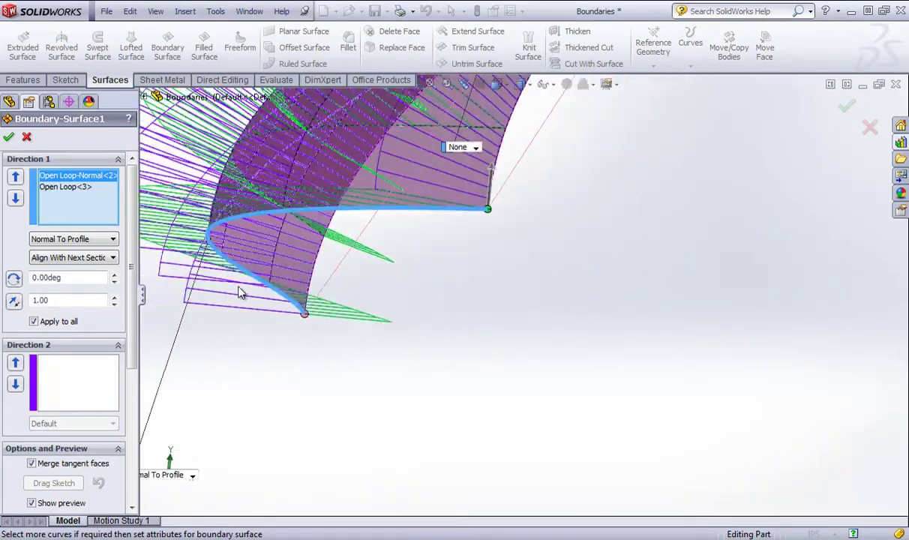
pyautogui.scroll(-3, 242, 287)
pyautogui.scroll(-2, 333, 344)
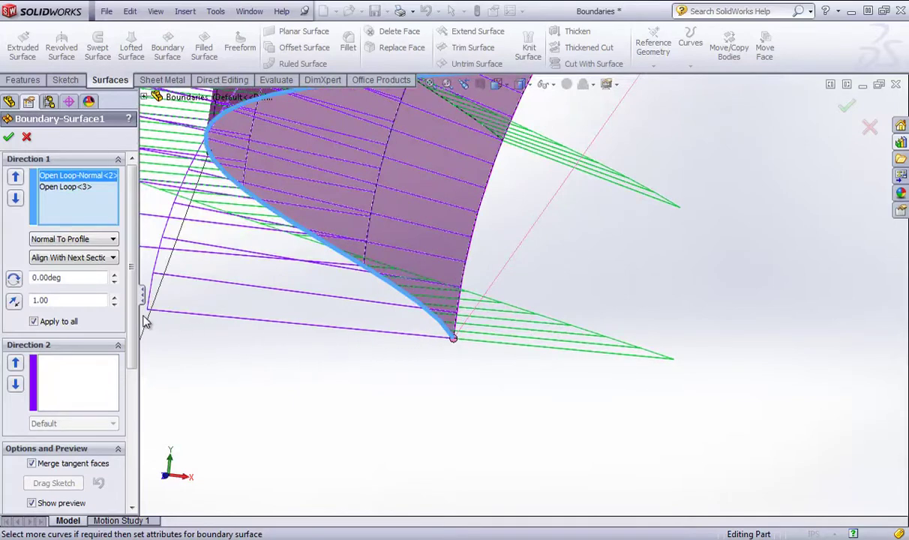
pyautogui.scroll(2, 229, 315)
pyautogui.scroll(-1, 225, 320)
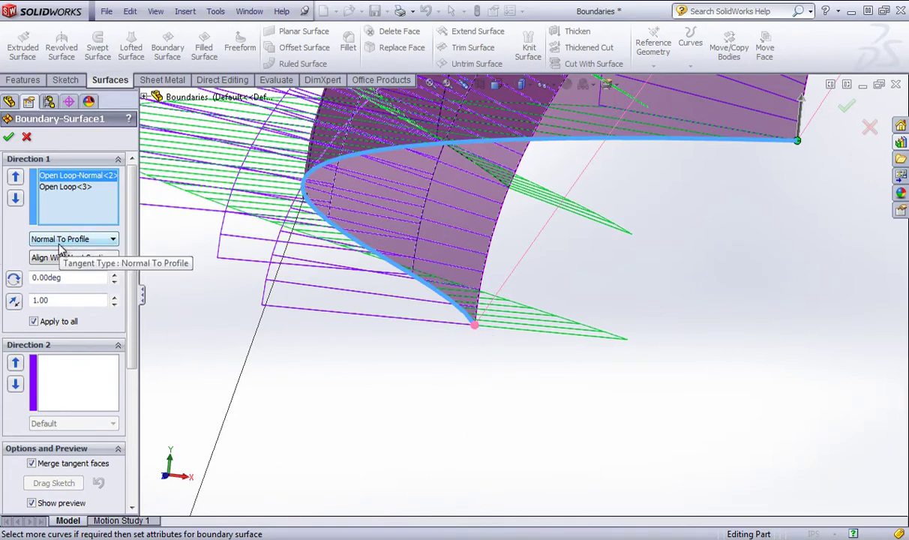
# Examine the curvature combs where the surface meets the upper curve with no tangency condition.
pyautogui.scroll(10, 526, 369)
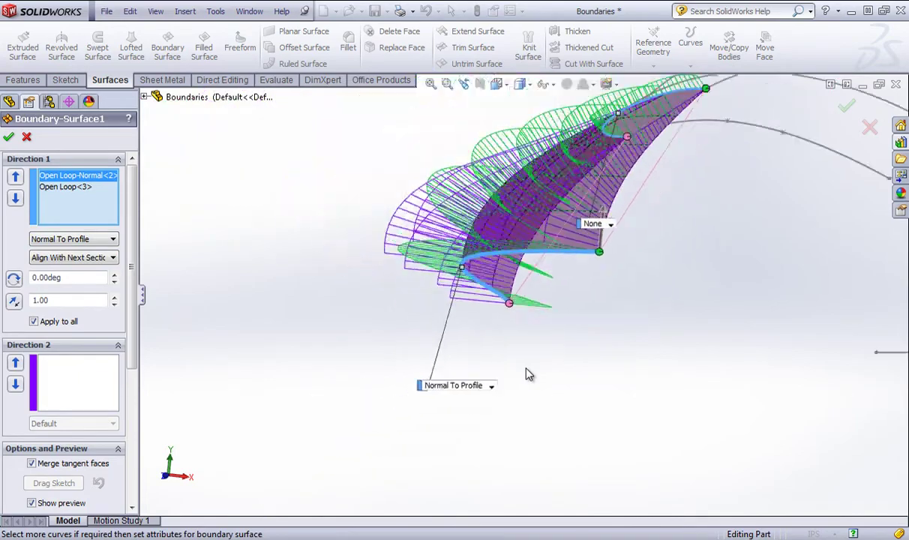
pyautogui.scroll(-5, 681, 91)
pyautogui.scroll(-2, 533, 326)
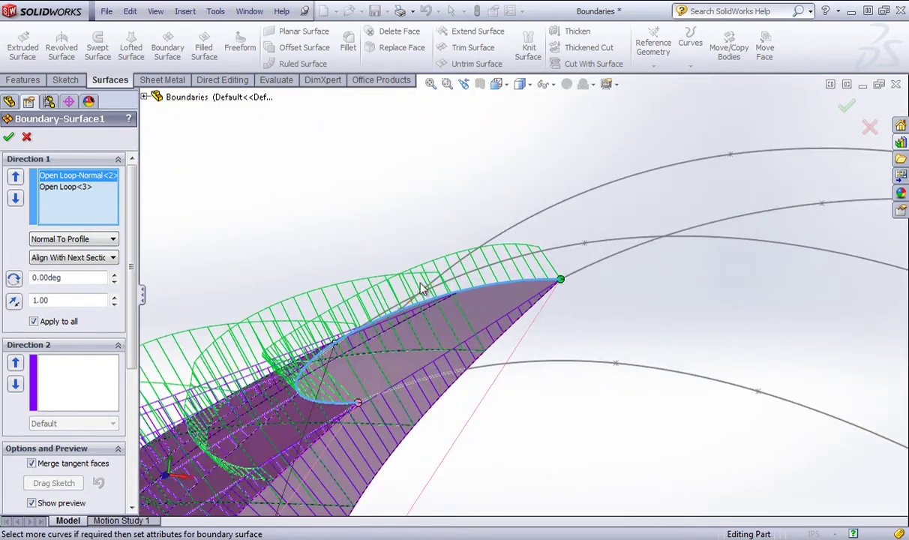
pyautogui.moveTo(407, 278); pyautogui.dragTo(491, 243, button='middle')
pyautogui.scroll(-2, 514, 232)
pyautogui.scroll(-3, 516, 239)
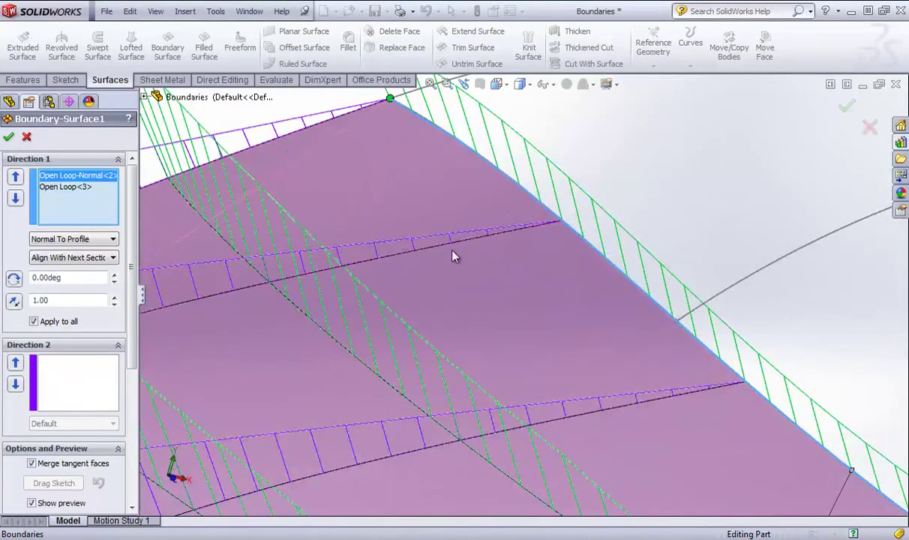
pyautogui.scroll(5, 566, 342)
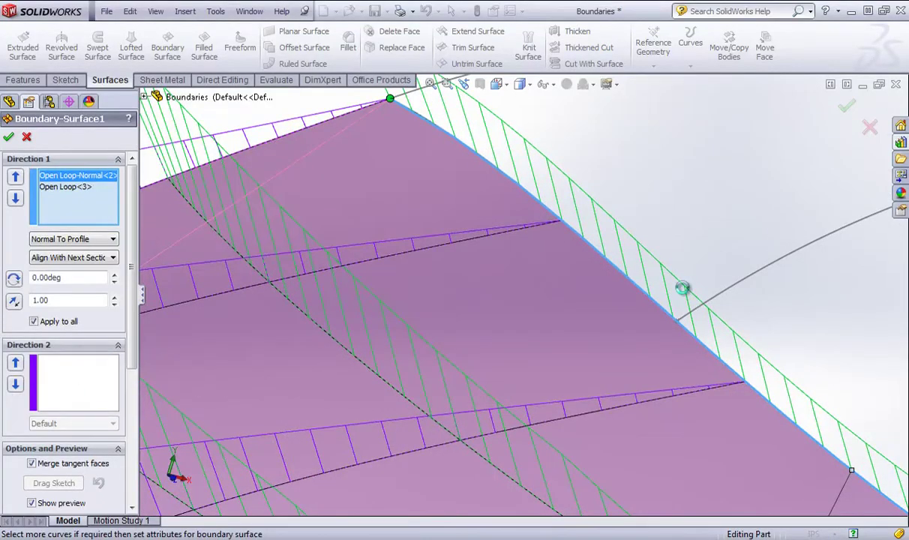
pyautogui.scroll(1, 567, 344)
pyautogui.moveTo(565, 343); pyautogui.dragTo(545, 334, button='middle')
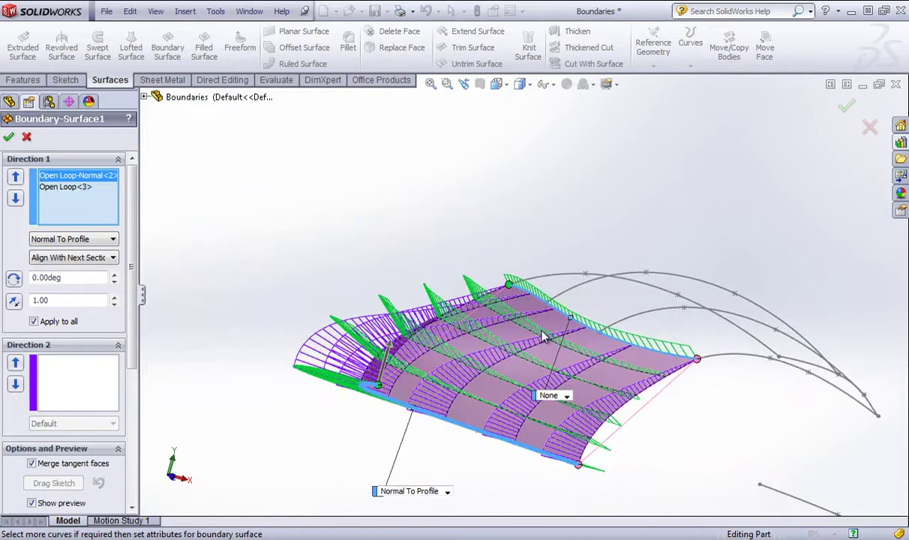
# Accept the edited boundary surface and delete its feature from the part.
pyautogui.click(8, 137)
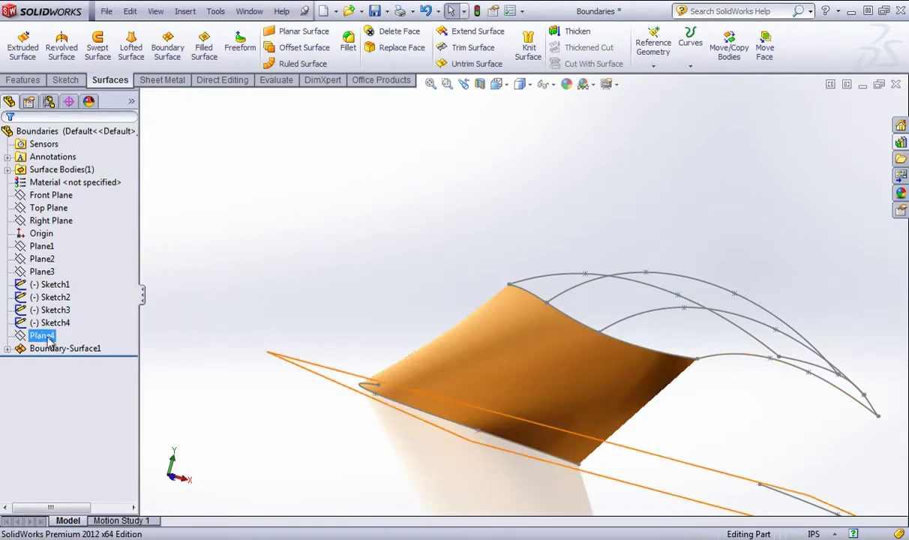
pyautogui.click(54, 352)
pyautogui.rightClick(54, 351)
pyautogui.click(75, 414)
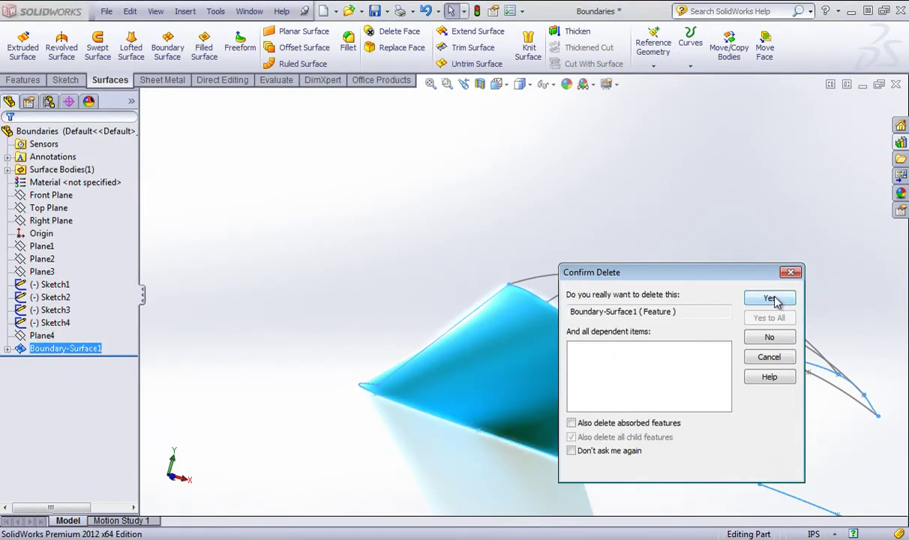
pyautogui.press('Return')
# Start a boundary surface with Sketch4 and Sketch3, two neighbouring section curves, in Direction 1.
pyautogui.moveTo(465, 129)
pyautogui.mouseDown(button='middle')
pyautogui.moveTo(396, 122)
pyautogui.moveTo(345, 197)
pyautogui.moveTo(425, 346)
pyautogui.moveTo(284, 236)
pyautogui.moveTo(253, 229)
pyautogui.mouseUp(button='middle')
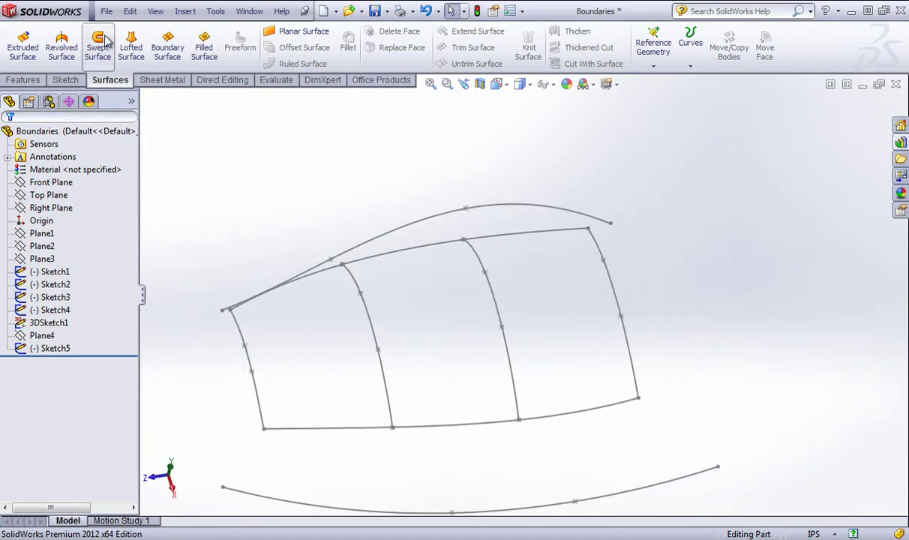
pyautogui.click(167, 47)
pyautogui.click(248, 341)
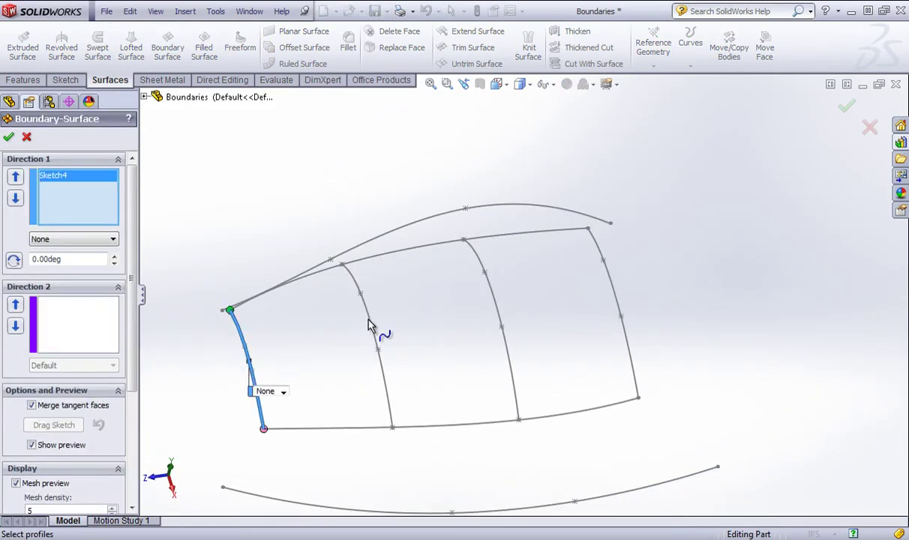
pyautogui.click(372, 327)
# Add the upper and lower long curves crossing the section sketches as separate open loops in Direction 2.
pyautogui.click(36, 308)
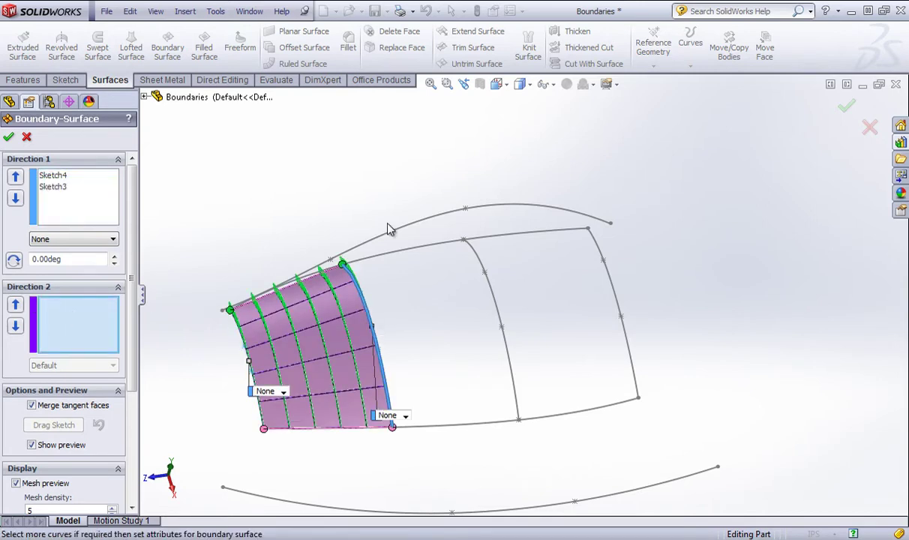
pyautogui.click(383, 262)
pyautogui.click(390, 252)
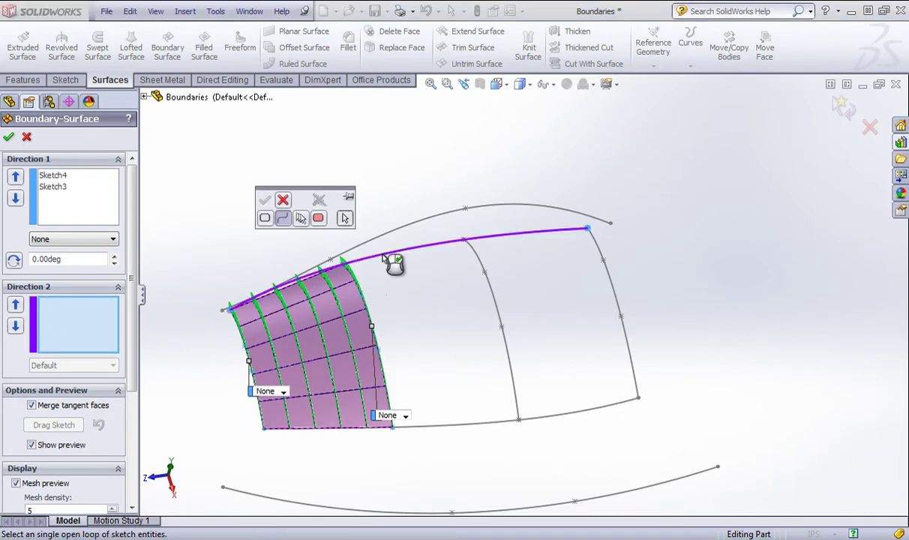
pyautogui.click(265, 199)
pyautogui.click(440, 433)
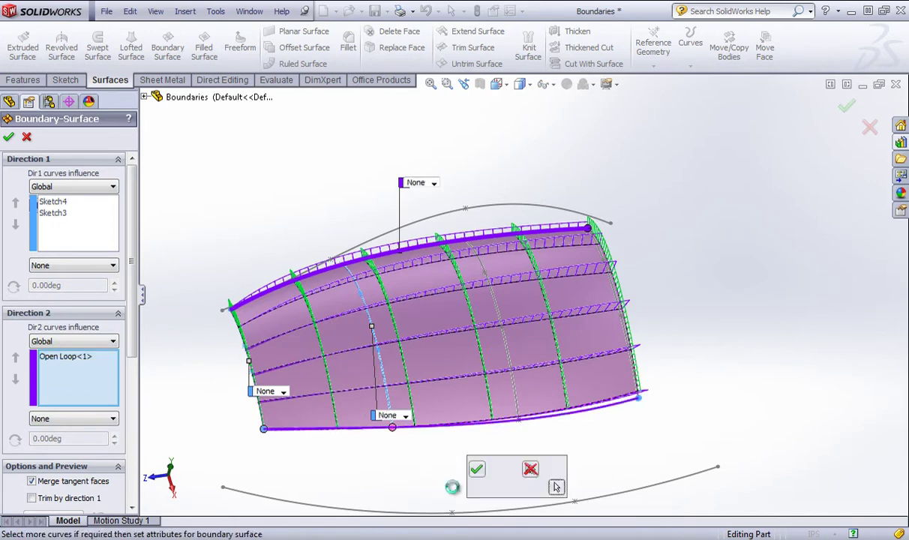
pyautogui.click(475, 466)
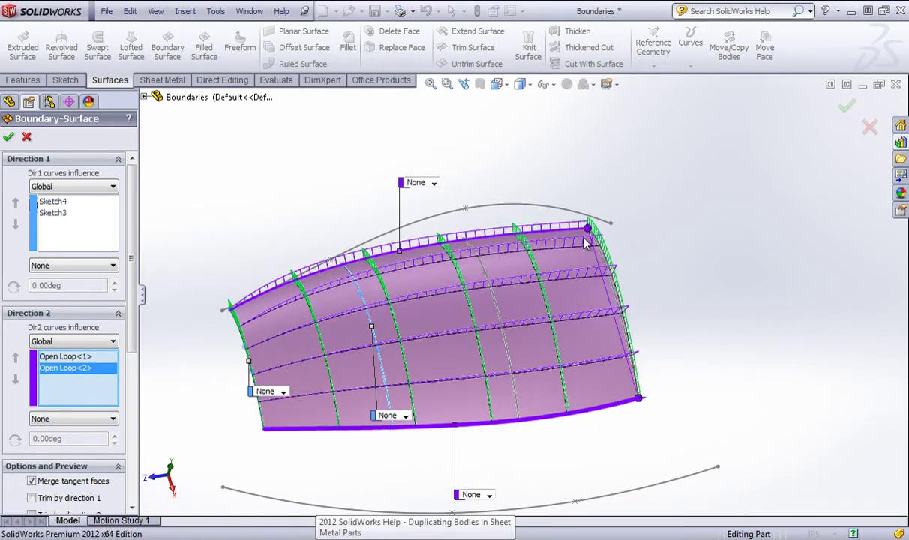
# Pull the far ends of both Direction 2 curves back to Sketch3 and accept the boundary surface.
pyautogui.moveTo(572, 236); pyautogui.dragTo(343, 262)
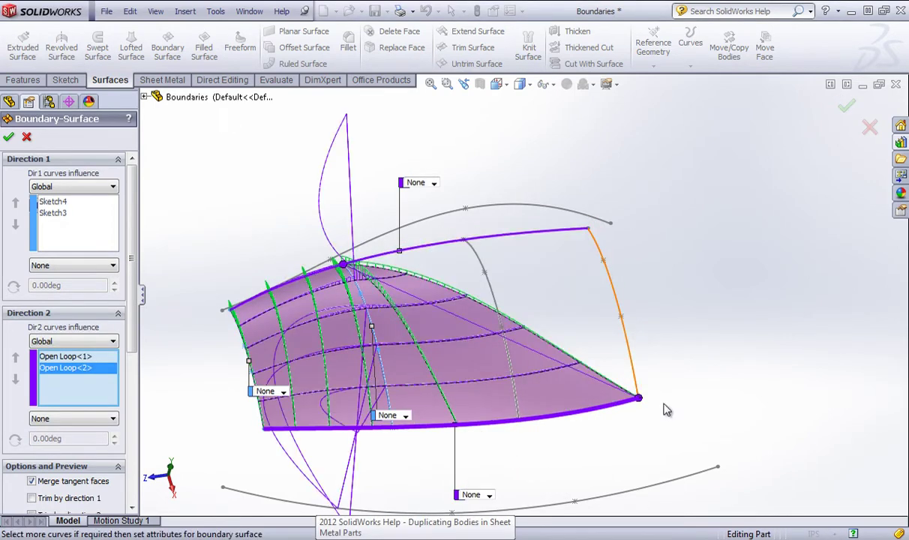
pyautogui.moveTo(637, 399); pyautogui.dragTo(394, 427)
pyautogui.scroll(-5, 406, 426)
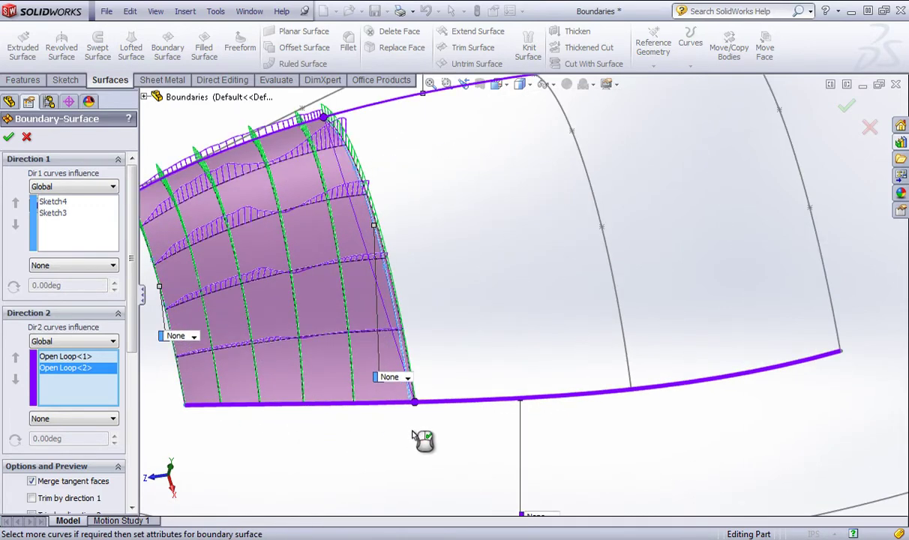
pyautogui.scroll(-2, 420, 427)
pyautogui.moveTo(445, 364)
pyautogui.mouseDown()
pyautogui.moveTo(463, 365)
pyautogui.moveTo(436, 363)
pyautogui.moveTo(430, 372)
pyautogui.mouseUp()
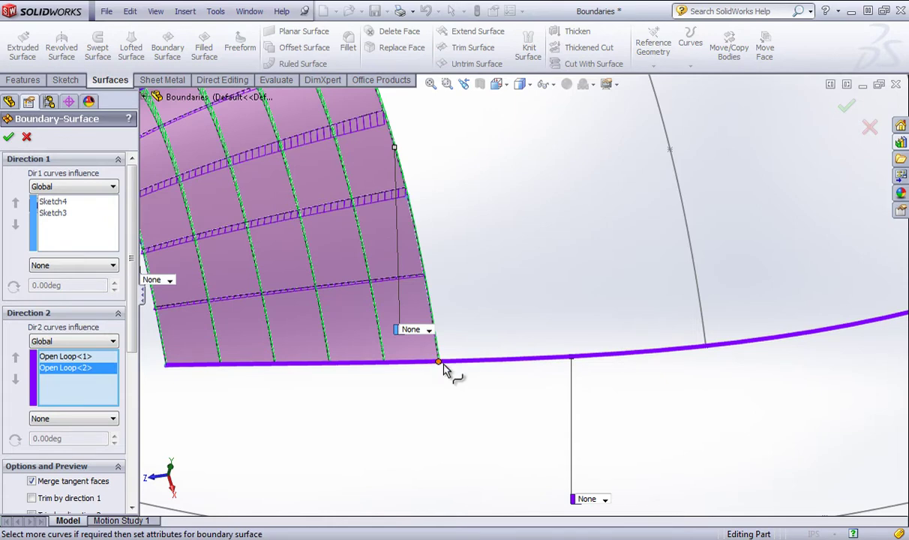
pyautogui.scroll(4, 447, 380)
pyautogui.moveTo(478, 187); pyautogui.dragTo(482, 264, button='middle')
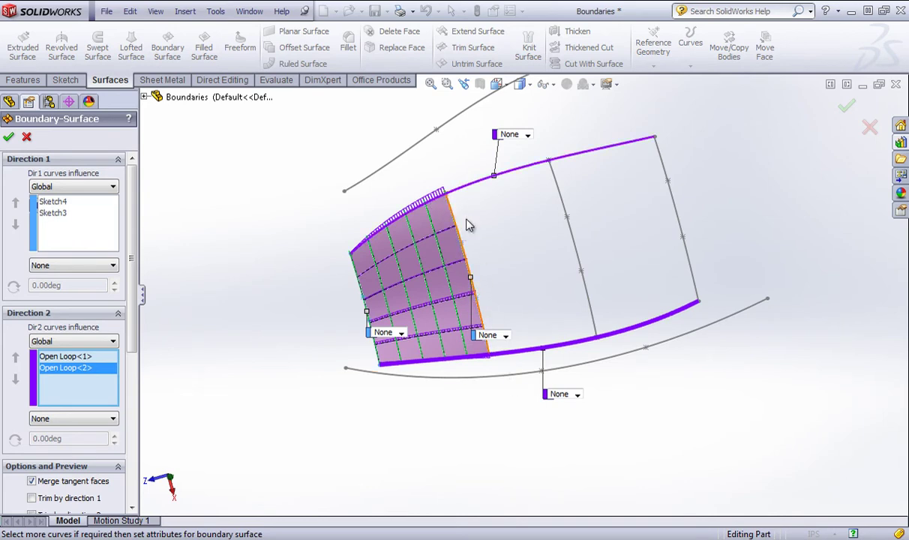
pyautogui.moveTo(537, 285); pyautogui.dragTo(174, 223, button='middle')
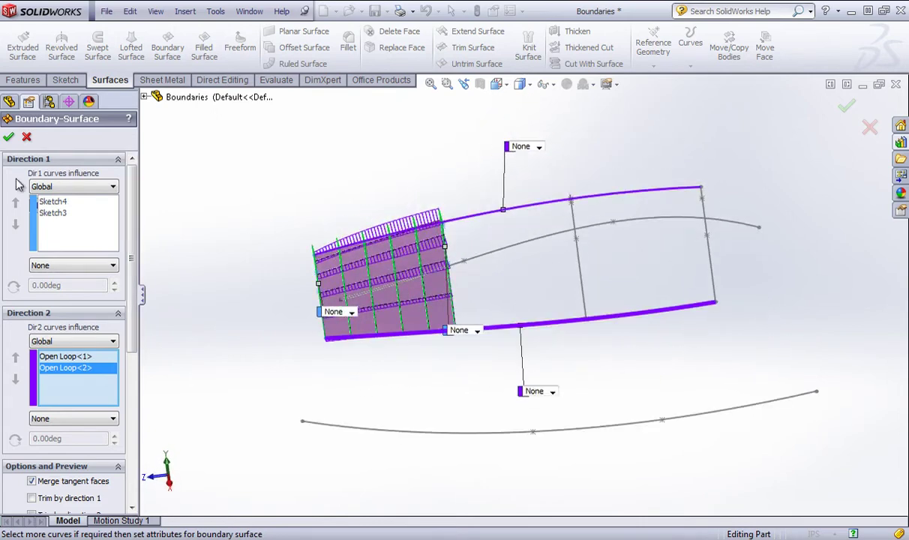
pyautogui.click(8, 136)
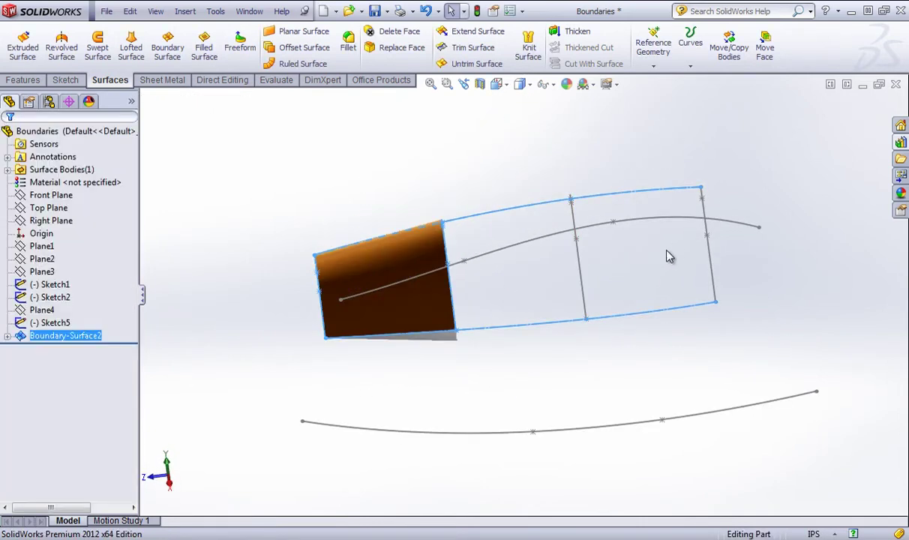
# Start another boundary surface with Sketch1 and Sketch2, the two section curves at the opposite end, in Direction 1.
pyautogui.scroll(-3, 654, 271)
pyautogui.moveTo(337, 169); pyautogui.dragTo(355, 175, button='middle')
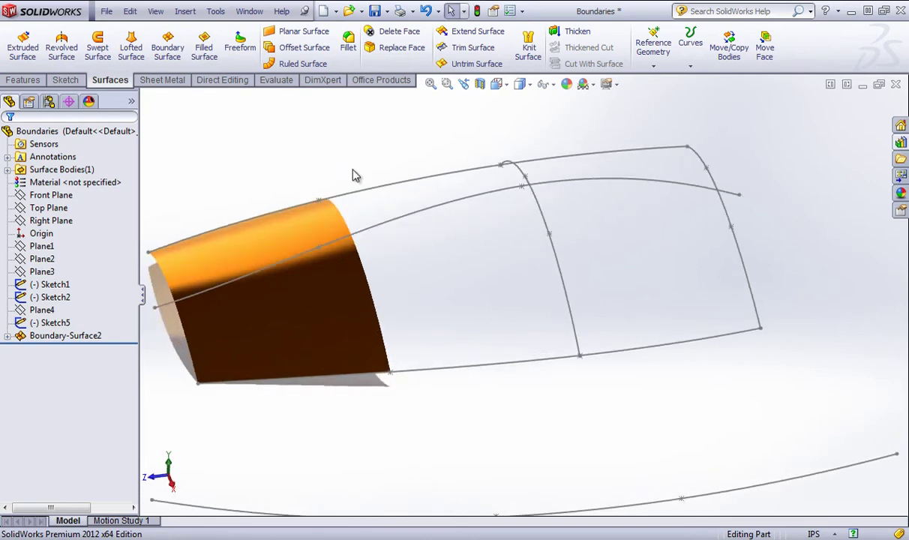
pyautogui.click(167, 47)
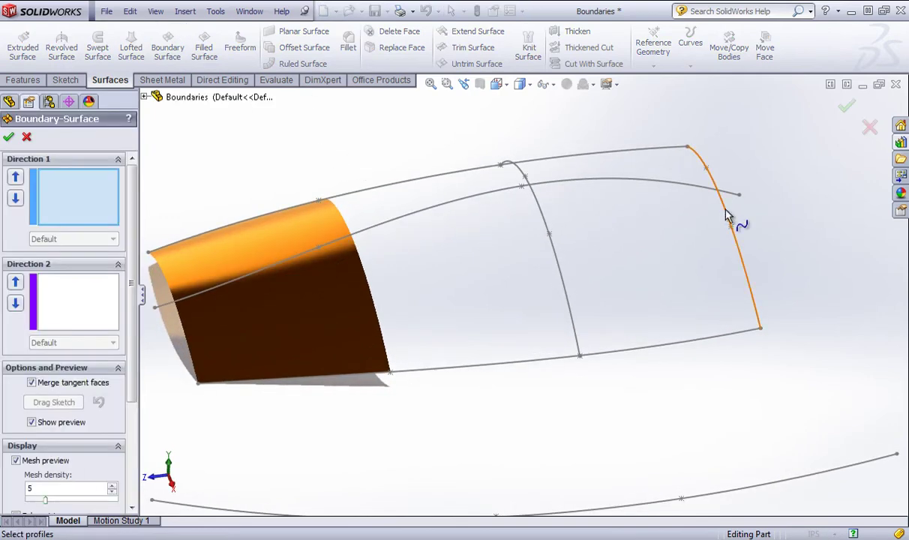
pyautogui.click(726, 215)
pyautogui.click(559, 277)
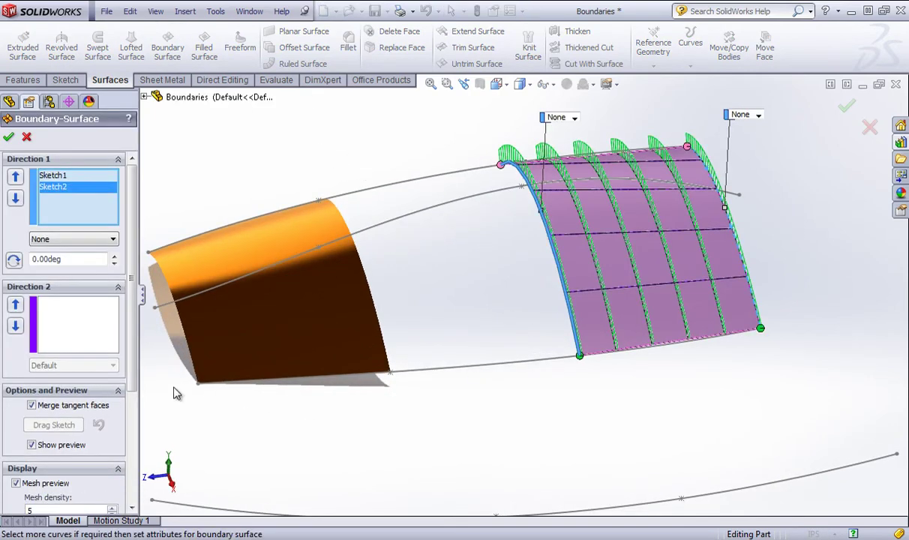
# Add the lower and upper long curves as open loops in Direction 2 of the second boundary surface.
pyautogui.click(54, 323)
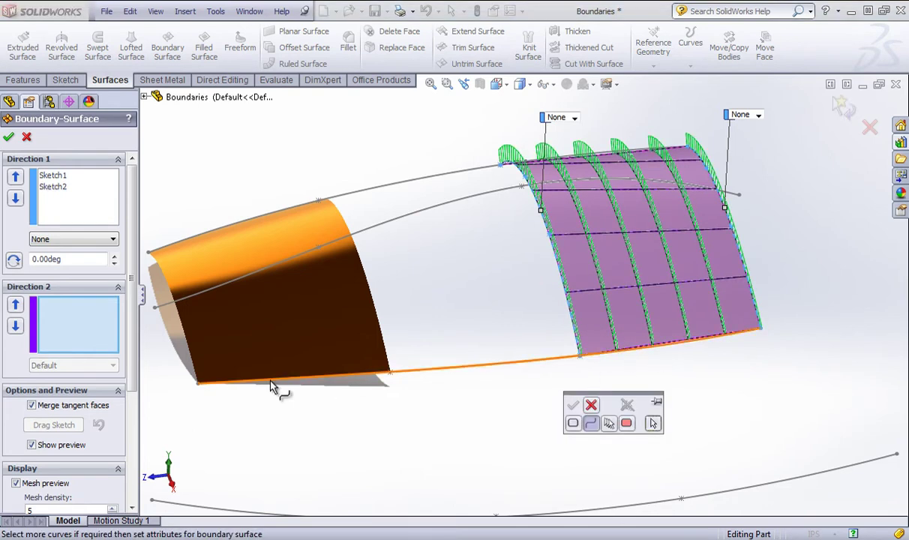
pyautogui.click(503, 371)
pyautogui.click(573, 405)
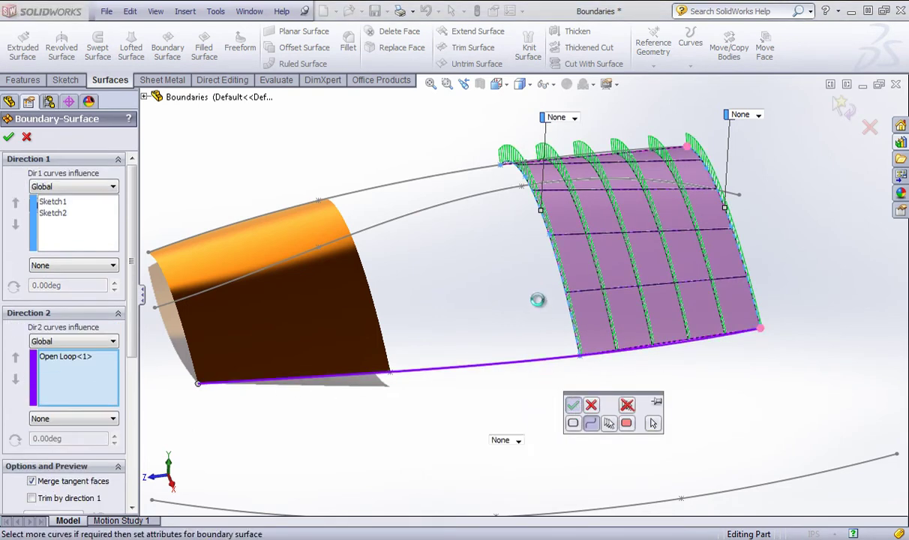
pyautogui.click(443, 178)
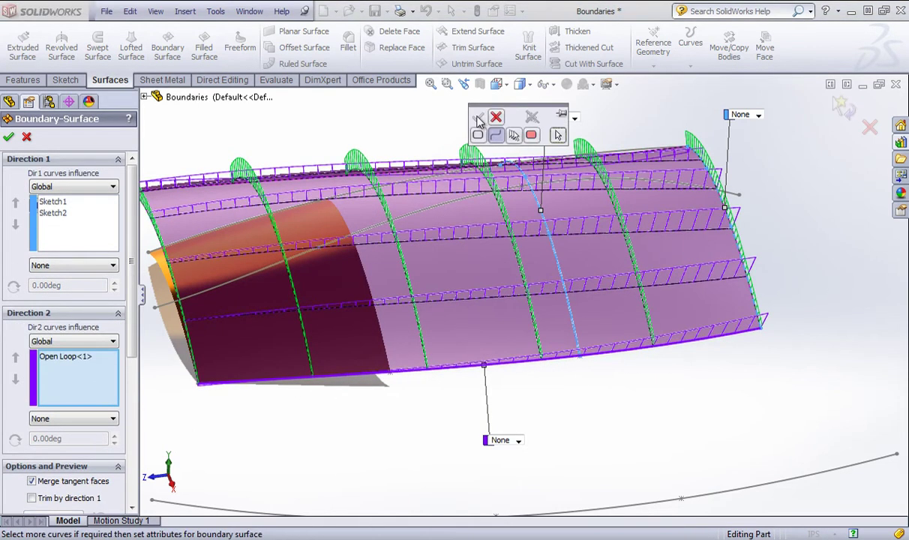
pyautogui.click(408, 177)
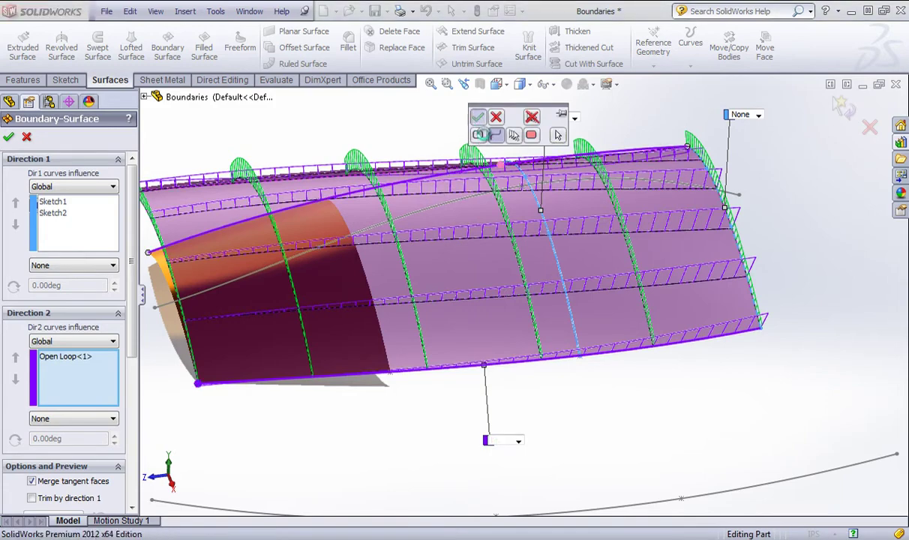
pyautogui.click(478, 117)
# Pull the ends of both Direction 2 curves to Sketch2 and accept the second boundary surface.
pyautogui.moveTo(493, 315); pyautogui.dragTo(375, 406, button='middle')
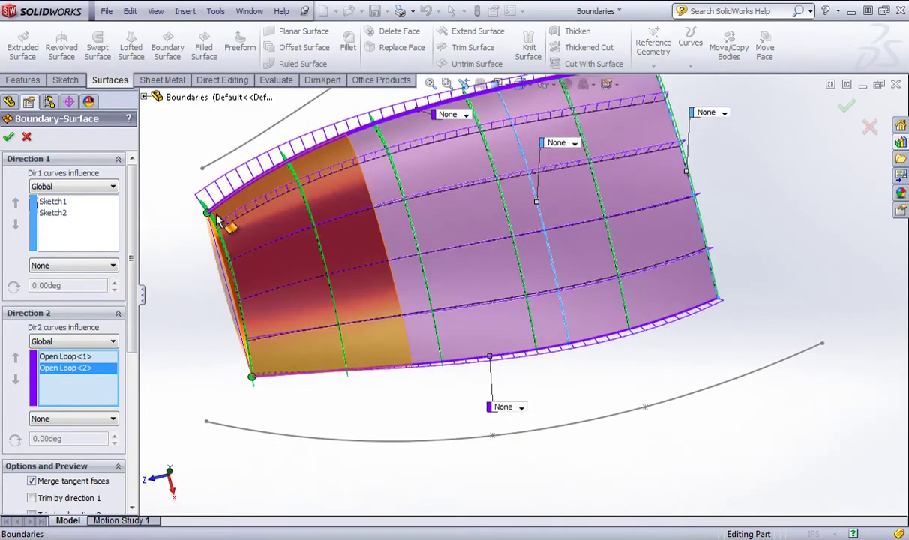
pyautogui.moveTo(223, 222); pyautogui.dragTo(459, 101)
pyautogui.moveTo(253, 383); pyautogui.dragTo(576, 325)
pyautogui.scroll(-3, 588, 365)
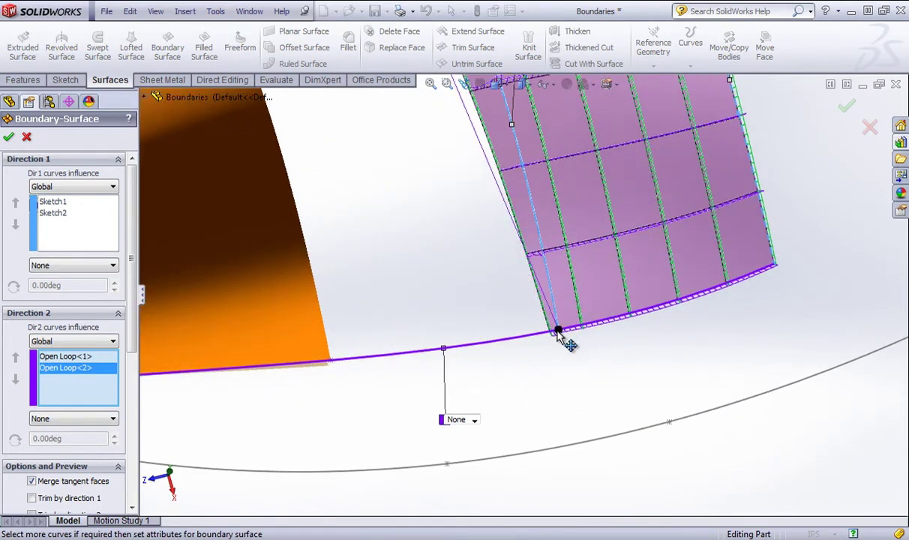
pyautogui.scroll(5, 570, 345)
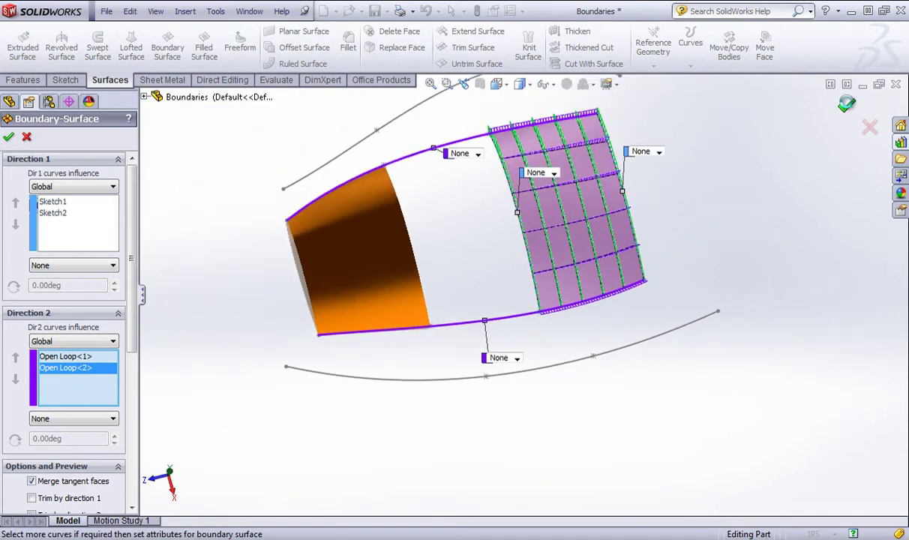
pyautogui.click(846, 107)
# Start a boundary surface bridging the gap, with the facing edges of the two existing surfaces in Direction 1.
pyautogui.press('Return')
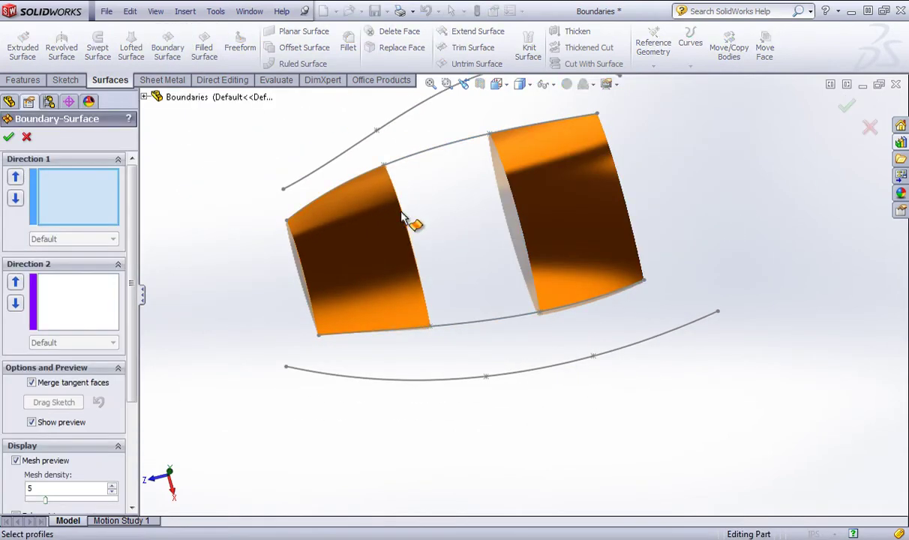
pyautogui.click(401, 220)
pyautogui.click(517, 204)
pyautogui.moveTo(471, 259); pyautogui.dragTo(451, 244, button='middle')
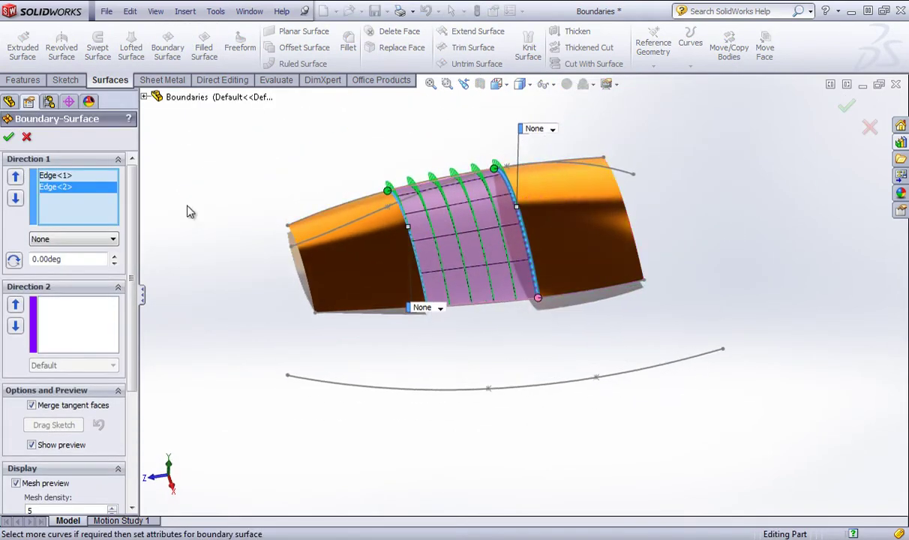
pyautogui.scroll(-3, 68, 299)
pyautogui.scroll(3, 73, 219)
# Set the condition at the bridging surface's second edge to Tangency To Face.
pyautogui.click(74, 238)
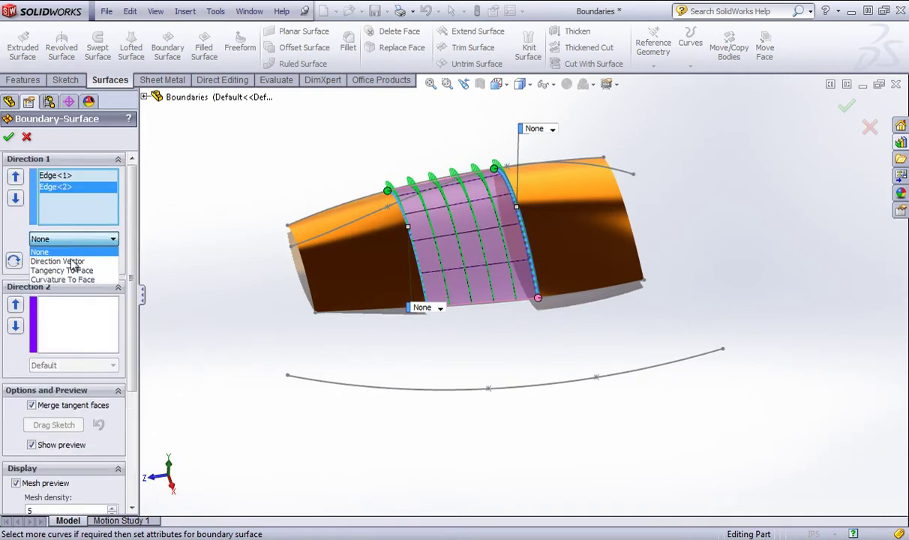
pyautogui.click(64, 274)
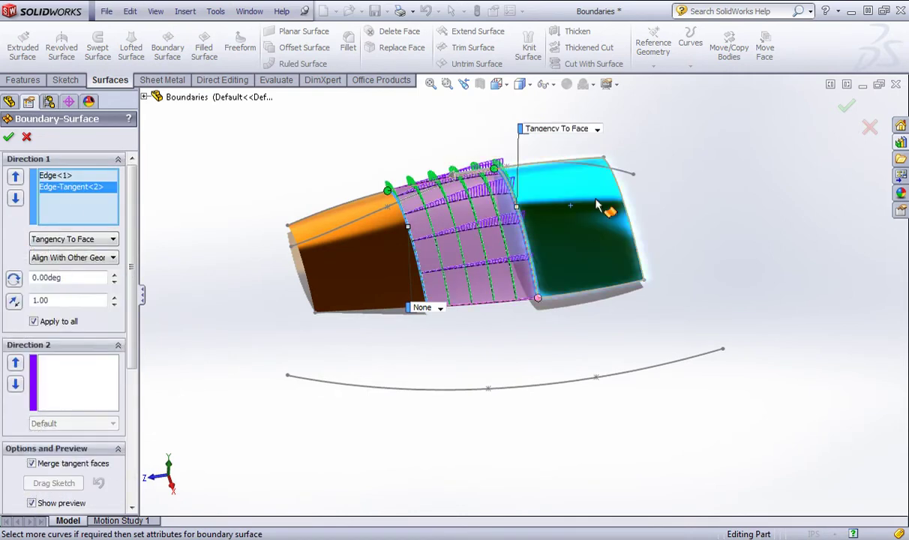
pyautogui.scroll(-5, 523, 172)
pyautogui.moveTo(439, 228); pyautogui.dragTo(408, 181, button='middle')
# Try the Curvature To Face condition at the second edge, examine the combs along it, and cancel the bridging surface.
pyautogui.click(79, 239)
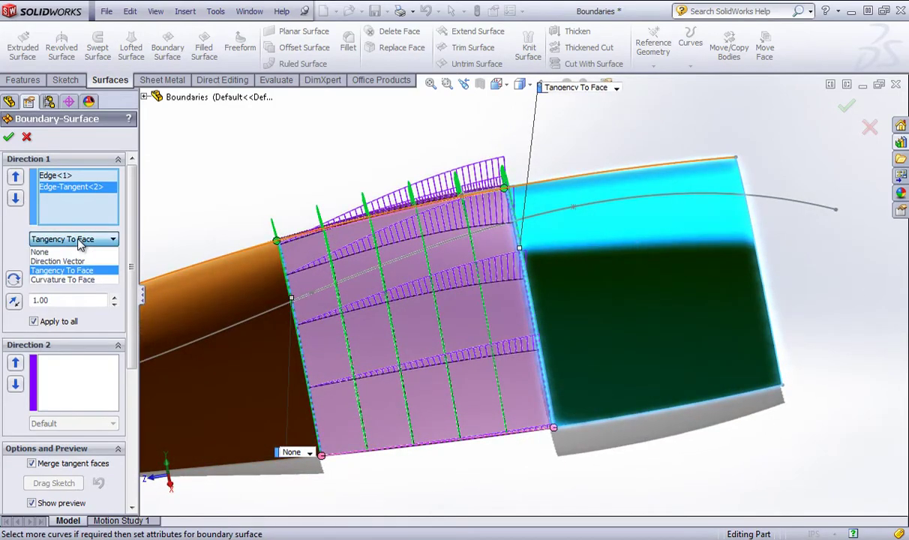
pyautogui.click(75, 280)
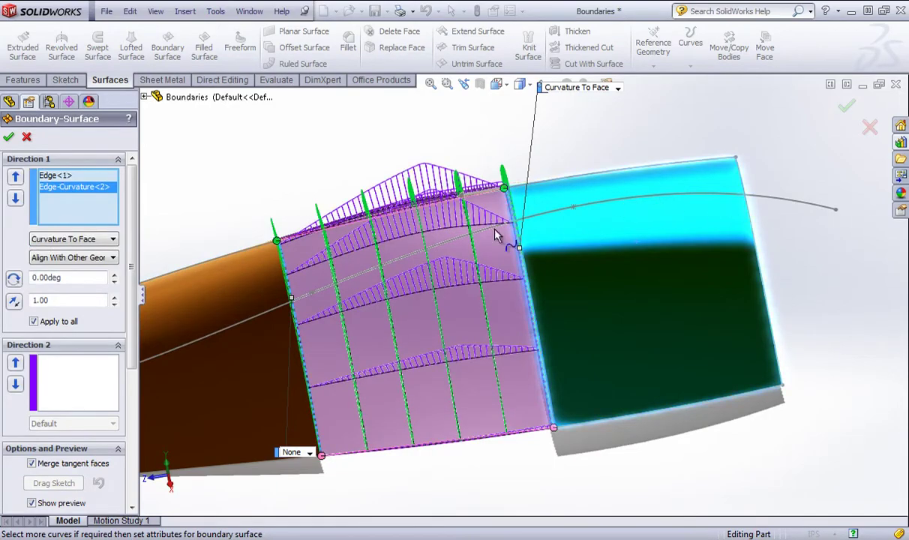
pyautogui.moveTo(494, 229); pyautogui.dragTo(495, 268, button='middle')
pyautogui.scroll(-5, 431, 248)
pyautogui.scroll(4, 497, 270)
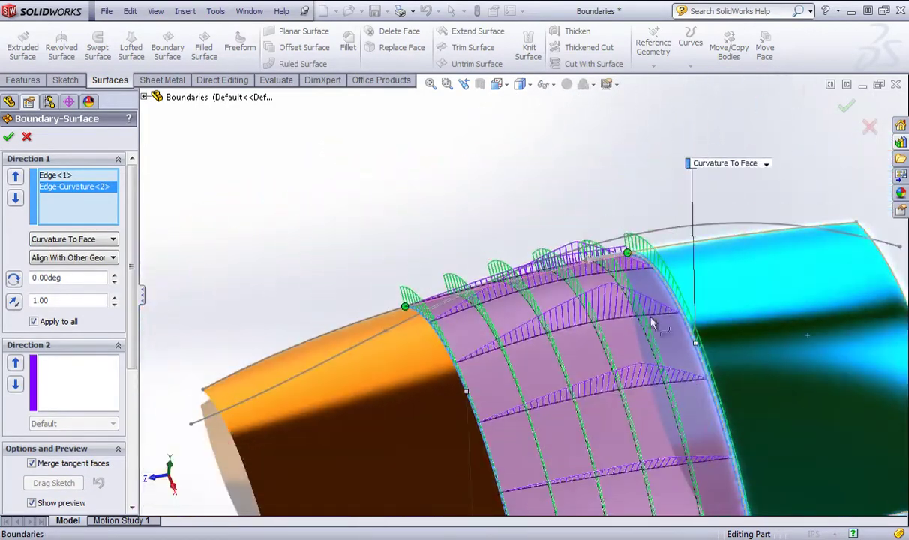
pyautogui.scroll(2, 655, 319)
pyautogui.scroll(-2, 634, 410)
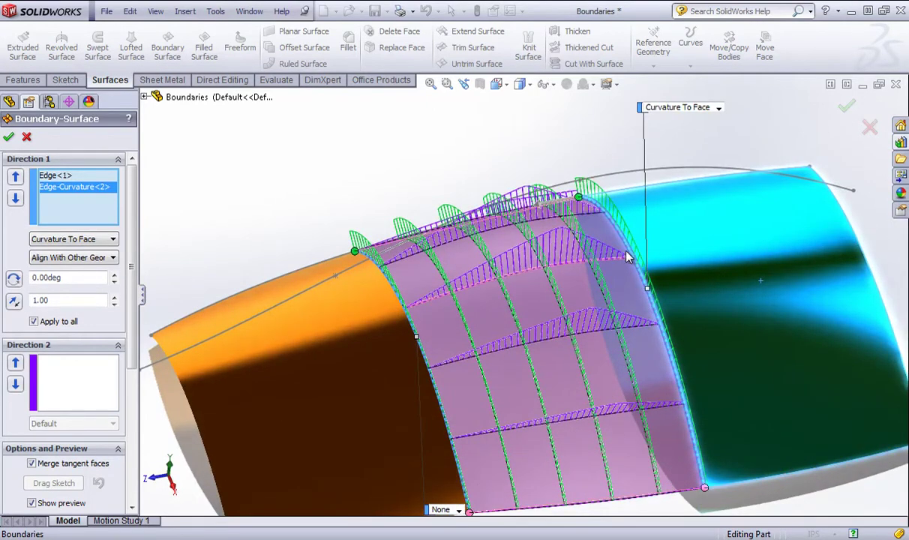
pyautogui.moveTo(589, 406); pyautogui.dragTo(548, 414, button='middle')
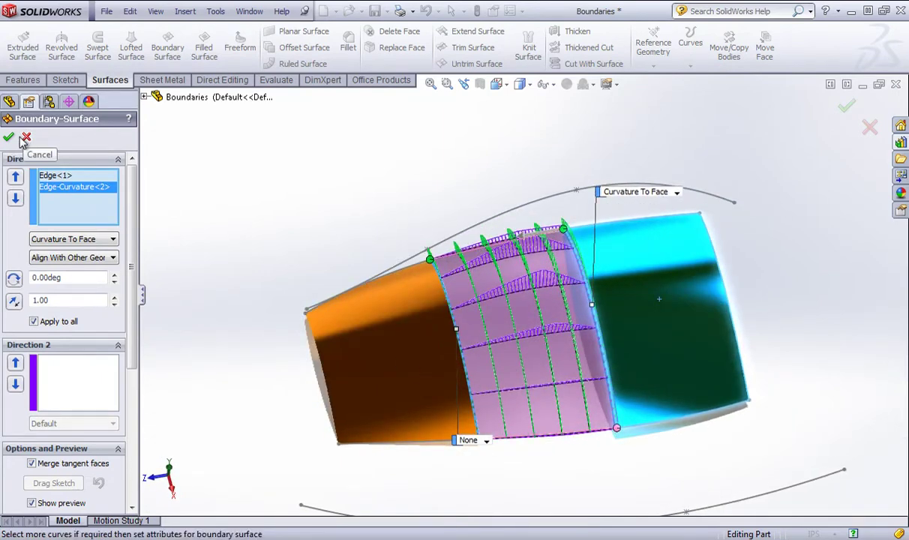
pyautogui.click(24, 139)
# Create face curves on the second boundary surface as a mesh of 5 curves in the first direction, with the other direction turned off.
pyautogui.click(609, 281)
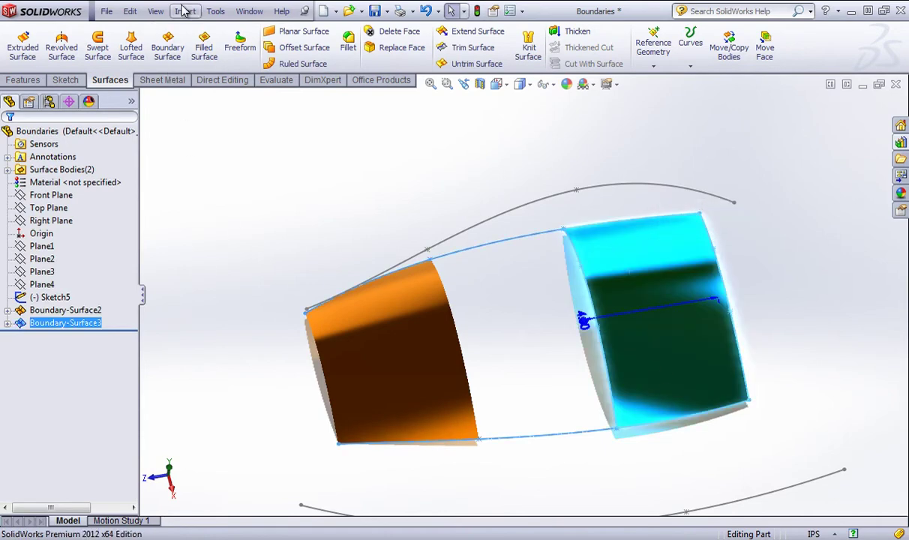
pyautogui.click(184, 10)
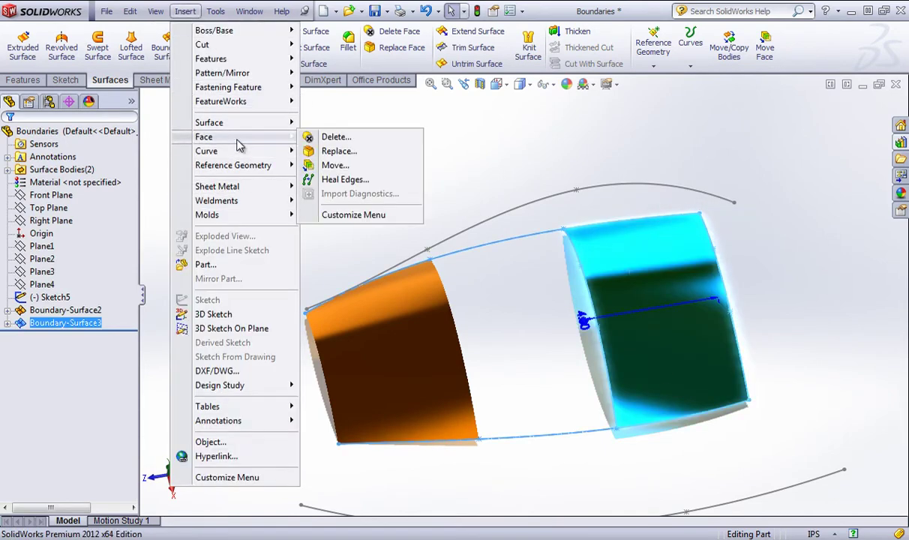
pyautogui.moveTo(215, 10)
pyautogui.moveTo(307, 296)
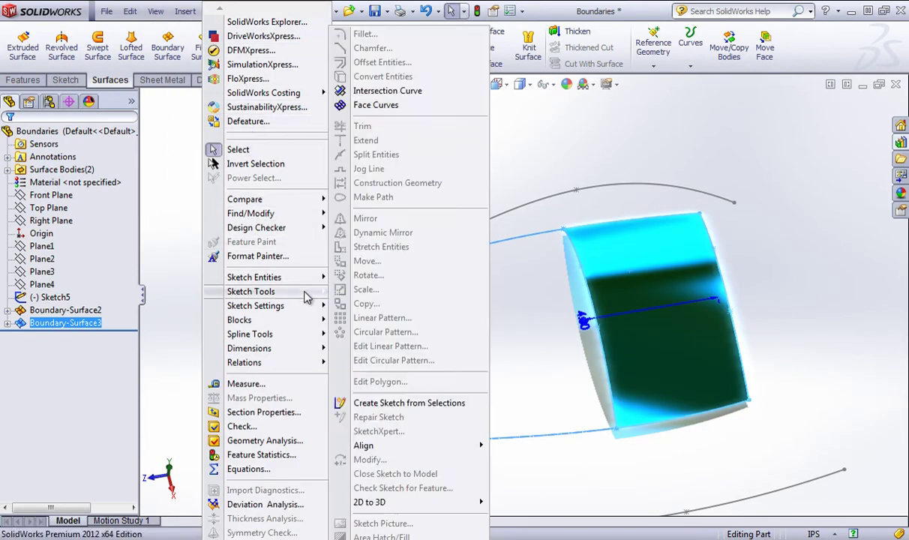
pyautogui.click(375, 106)
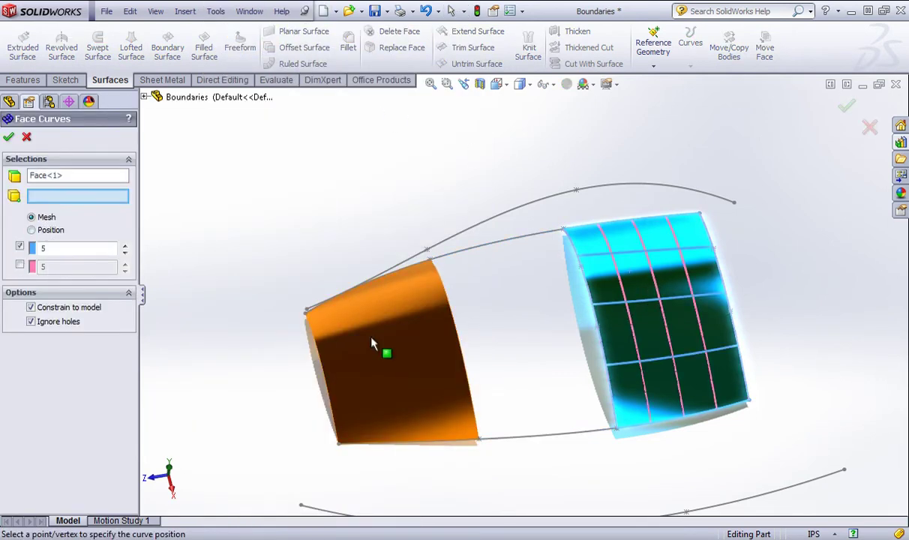
pyautogui.moveTo(240, 251); pyautogui.dragTo(235, 234, button='middle')
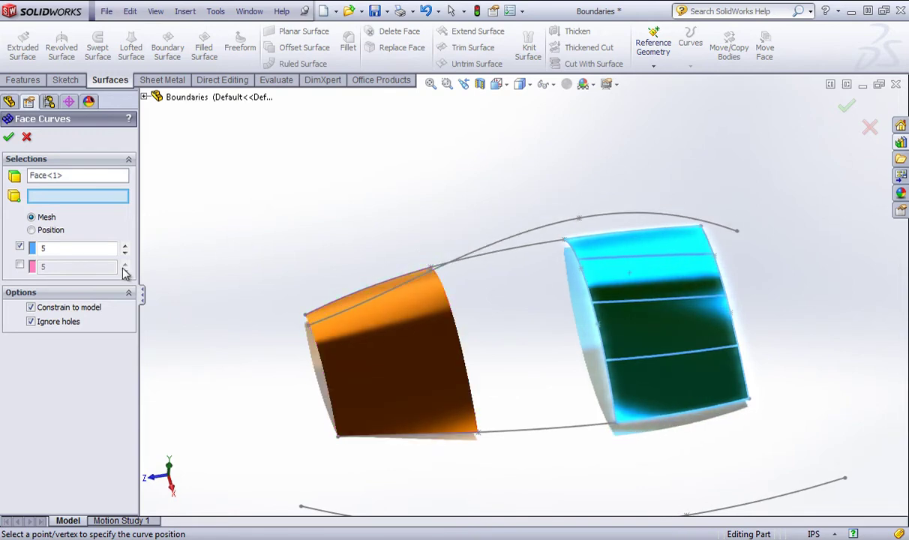
pyautogui.click(21, 266)
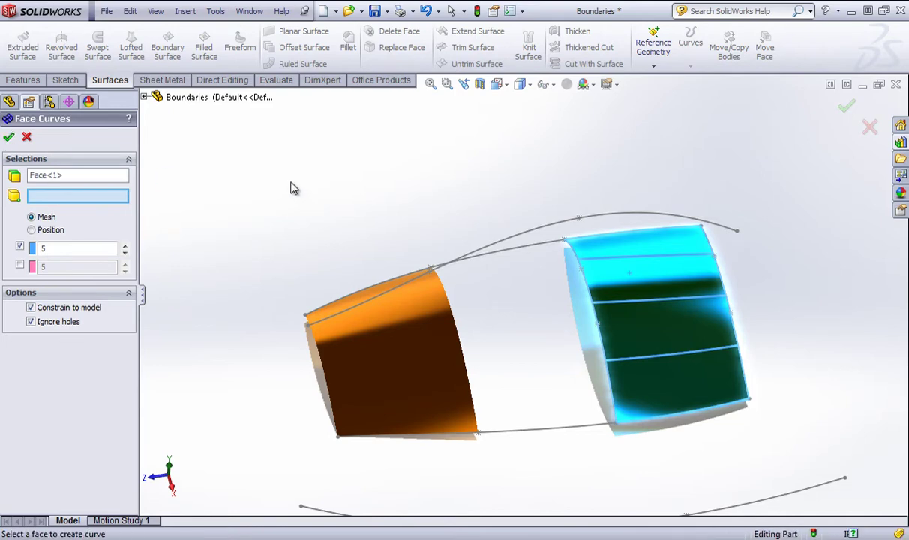
pyautogui.press('Return')
# Create face curves on the first boundary surface as a mesh of 5 curves running in one direction only.
pyautogui.click(395, 345)
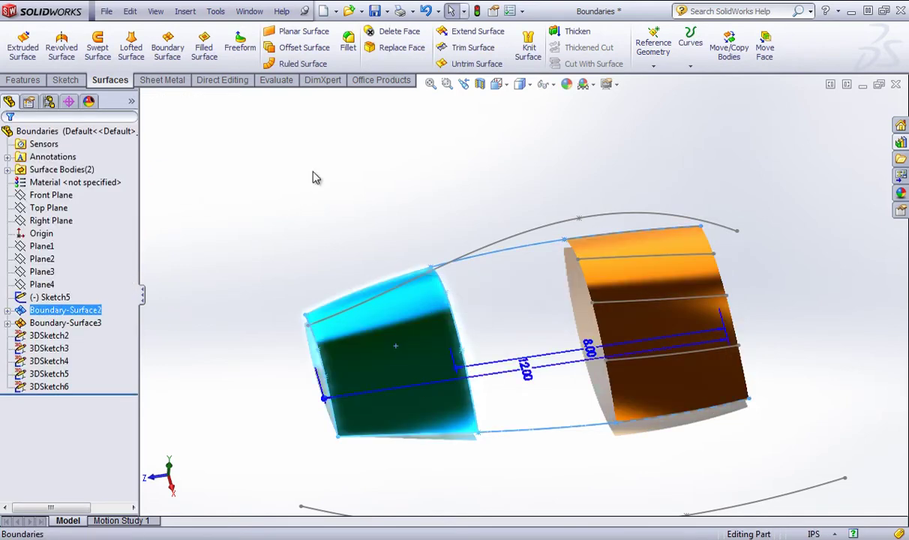
pyautogui.click(208, 11)
pyautogui.moveTo(273, 292)
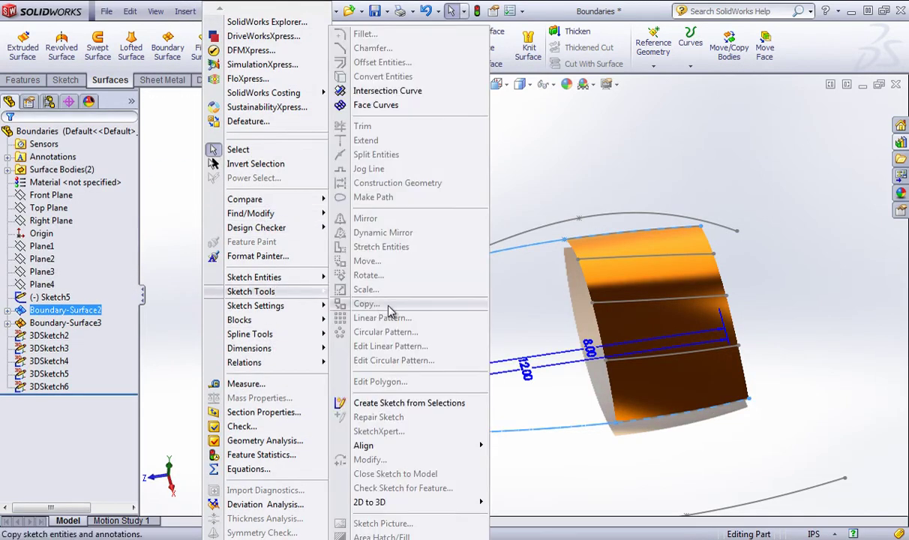
pyautogui.click(358, 109)
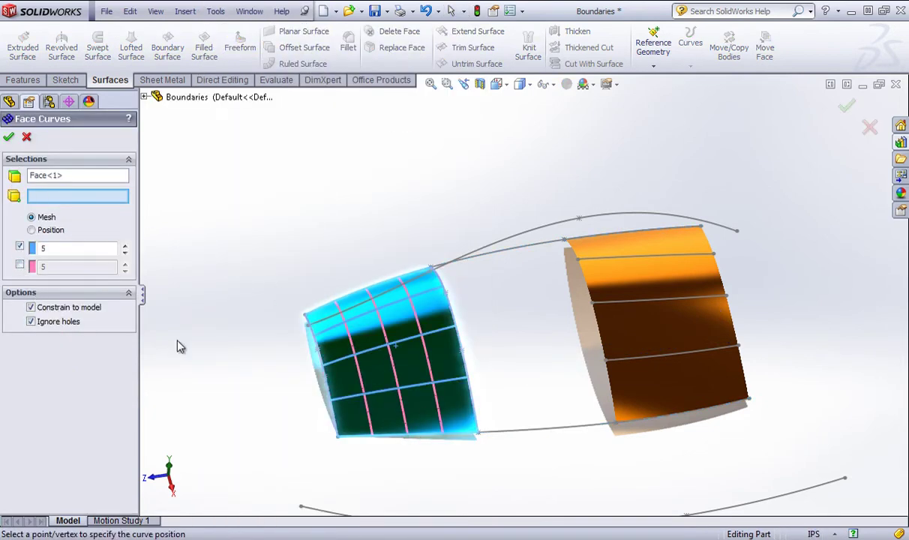
pyautogui.click(9, 137)
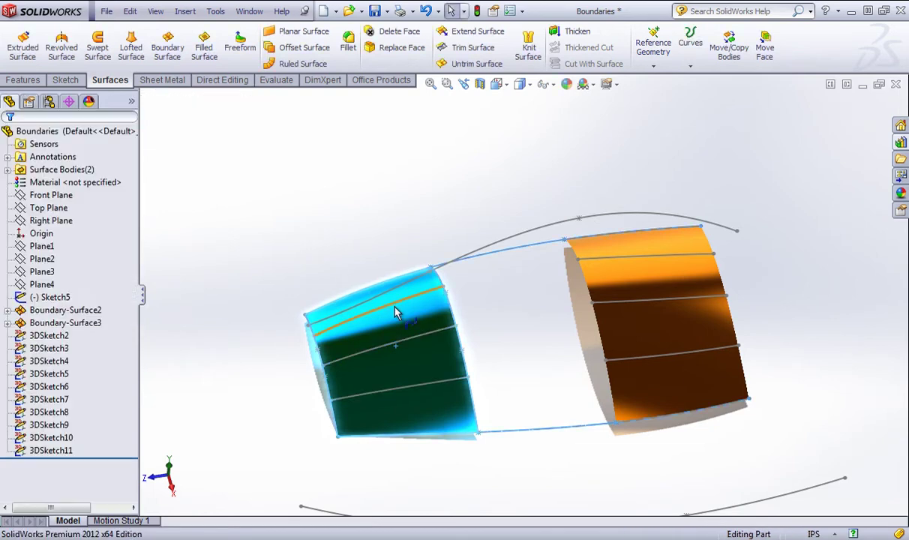
# Show curvature combs on 3DSketch4, the middle face curve of the second boundary surface, and inspect them up close.
pyautogui.moveTo(395, 310); pyautogui.dragTo(453, 322, button='middle')
pyautogui.scroll(-3, 717, 336)
pyautogui.click(537, 291)
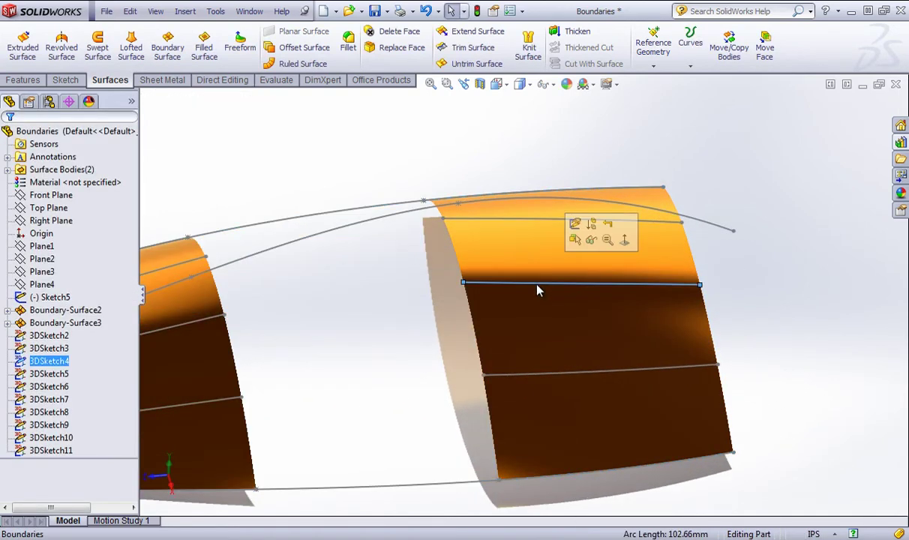
pyautogui.rightClick(538, 288)
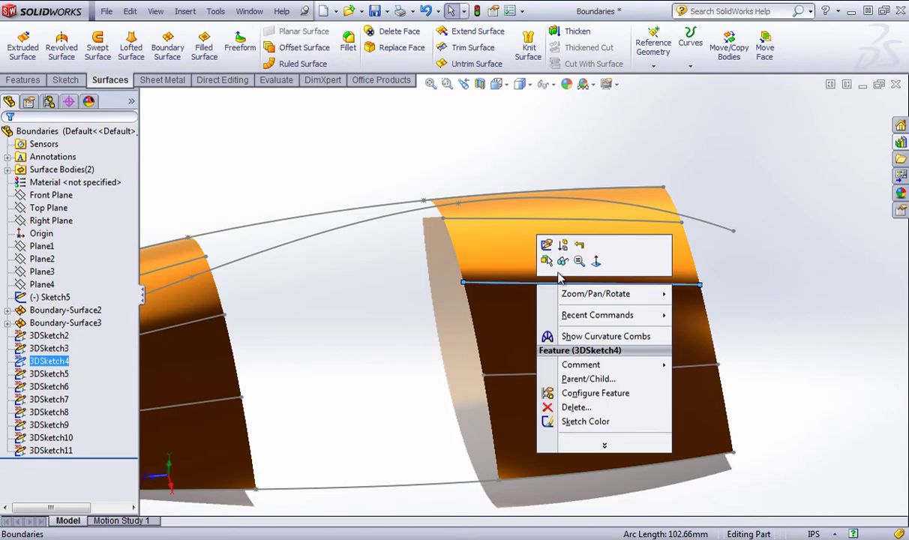
pyautogui.click(607, 337)
pyautogui.press('Return')
pyautogui.moveTo(613, 325); pyautogui.dragTo(577, 279, button='middle')
pyautogui.scroll(-6, 505, 309)
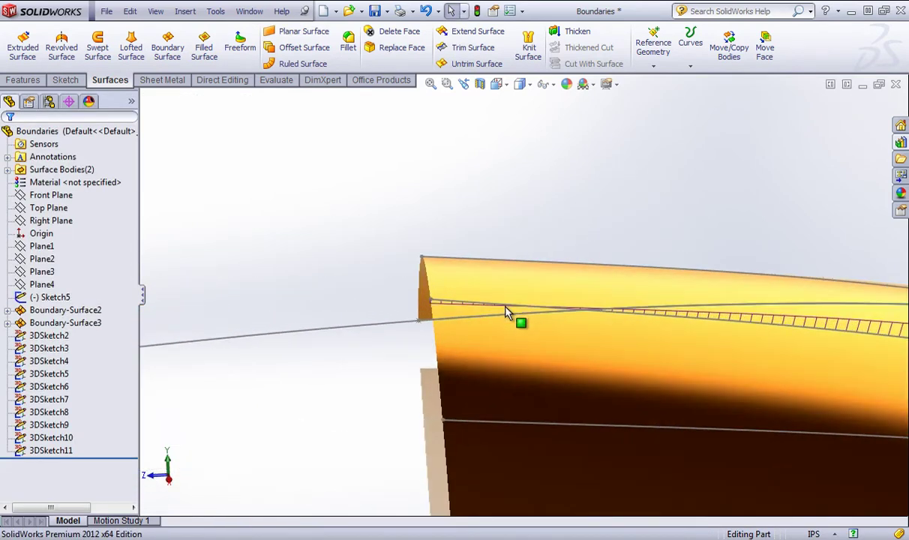
pyautogui.moveTo(427, 297)
pyautogui.mouseDown(button='middle')
pyautogui.moveTo(447, 274)
pyautogui.moveTo(476, 263)
pyautogui.moveTo(505, 278)
pyautogui.moveTo(493, 286)
pyautogui.moveTo(519, 289)
pyautogui.moveTo(469, 308)
pyautogui.moveTo(450, 303)
pyautogui.mouseUp(button='middle')
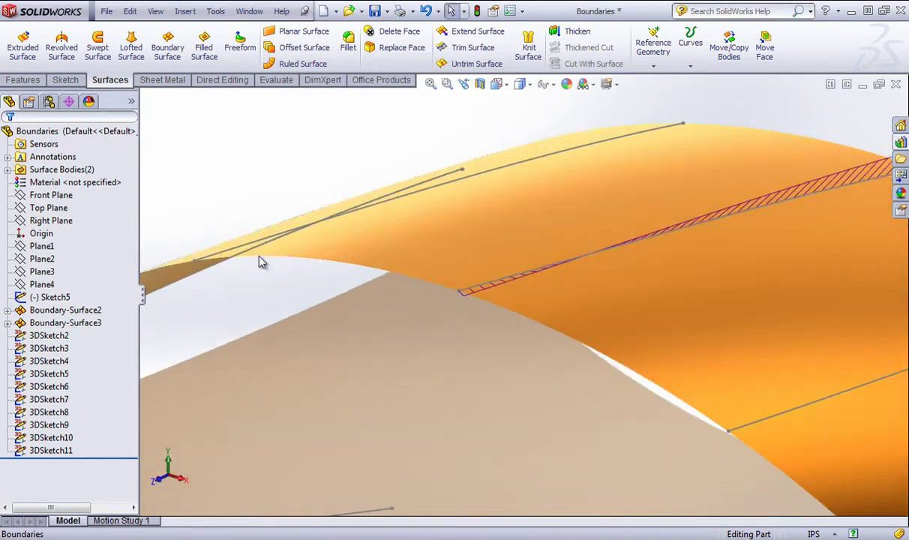
# Show curvature combs on the second surface's two other inner face curves, 3DSketch5 and 3DSketch3.
pyautogui.rightClick(255, 242)
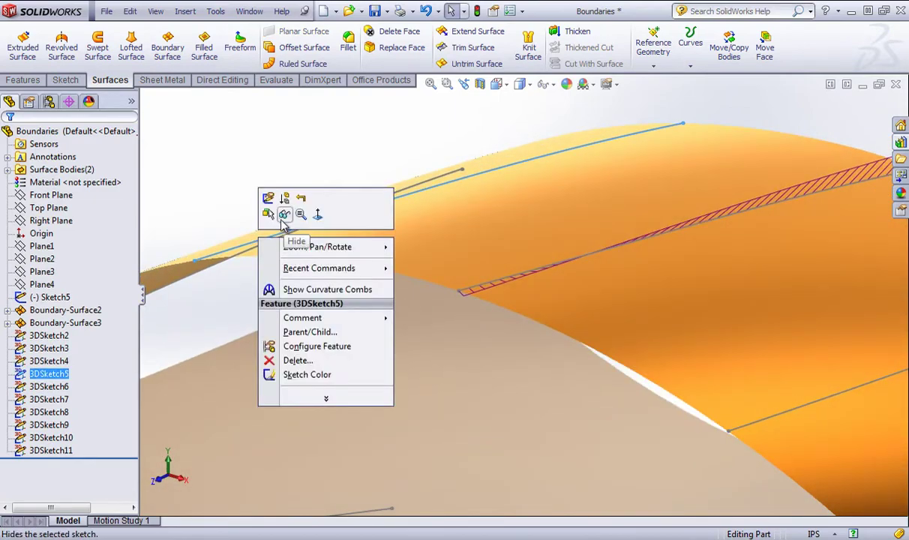
pyautogui.click(300, 289)
pyautogui.moveTo(298, 305); pyautogui.dragTo(337, 320, button='middle')
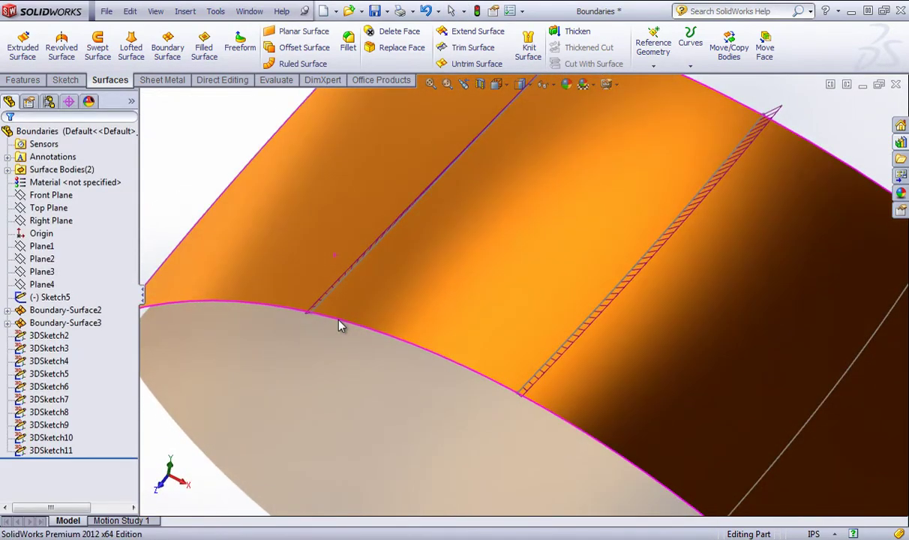
pyautogui.scroll(4, 335, 320)
pyautogui.moveTo(450, 326); pyautogui.dragTo(472, 301, button='middle')
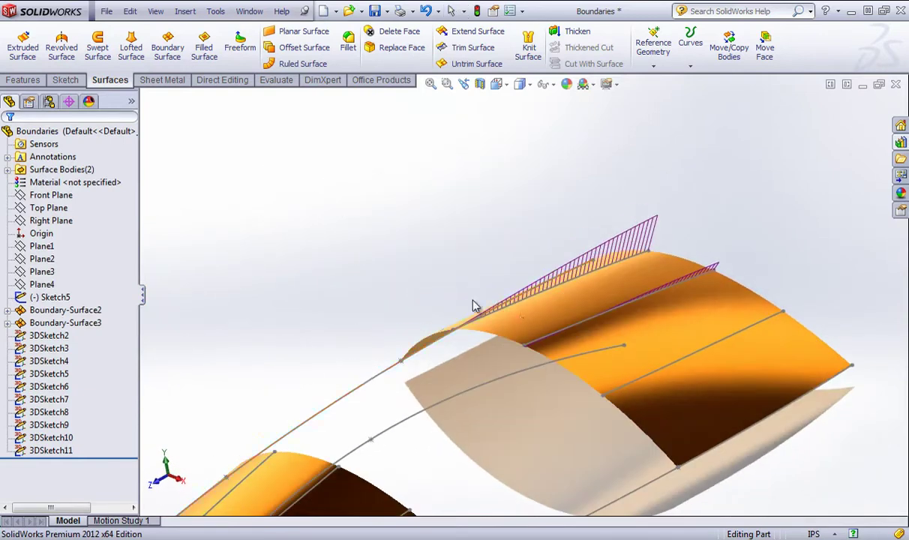
pyautogui.rightClick(630, 384)
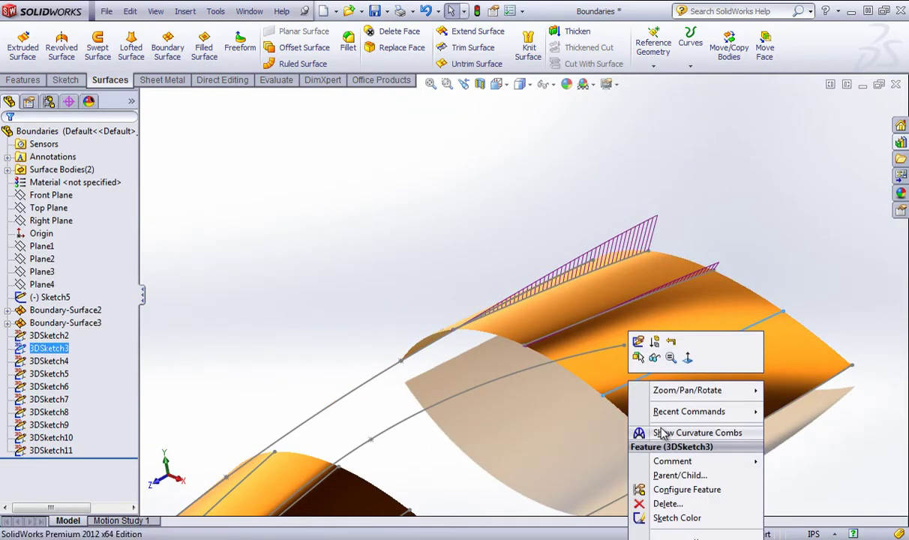
pyautogui.click(662, 432)
pyautogui.scroll(3, 591, 430)
pyautogui.moveTo(484, 420); pyautogui.dragTo(413, 436, button='middle')
pyautogui.scroll(-2, 413, 437)
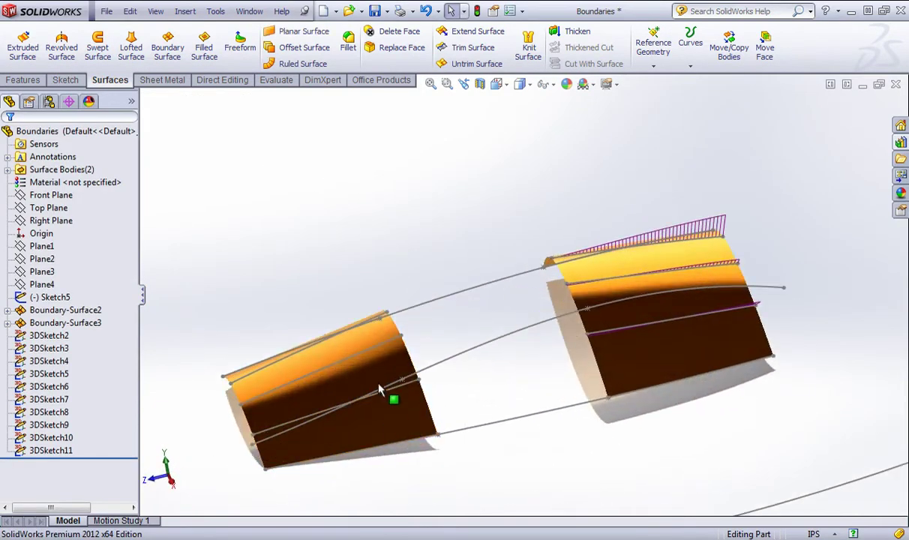
# Show curvature combs on the first surface's three inner face curves, 3DSketch10, 3DSketch9 and 3DSketch8.
pyautogui.moveTo(385, 400); pyautogui.dragTo(436, 422, button='middle')
pyautogui.rightClick(418, 382)
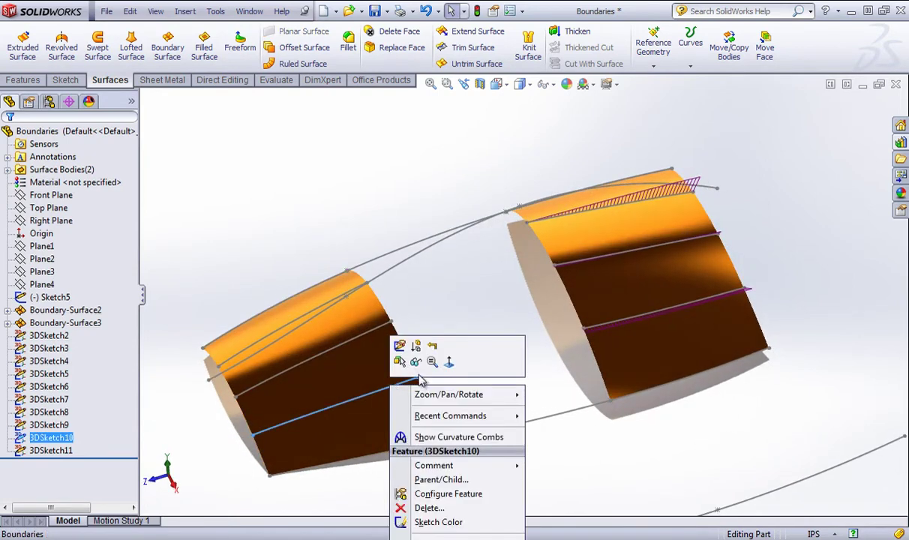
pyautogui.click(430, 436)
pyautogui.rightClick(371, 338)
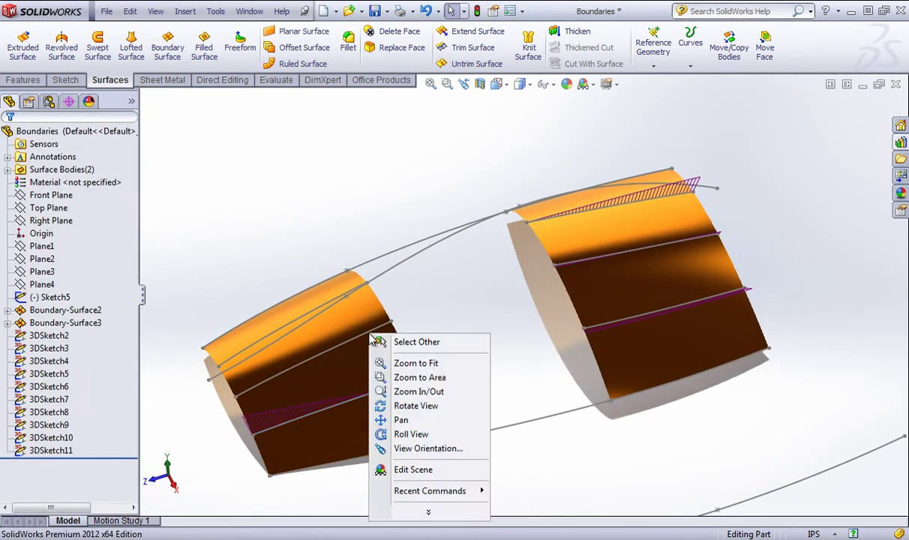
pyautogui.rightClick(314, 363)
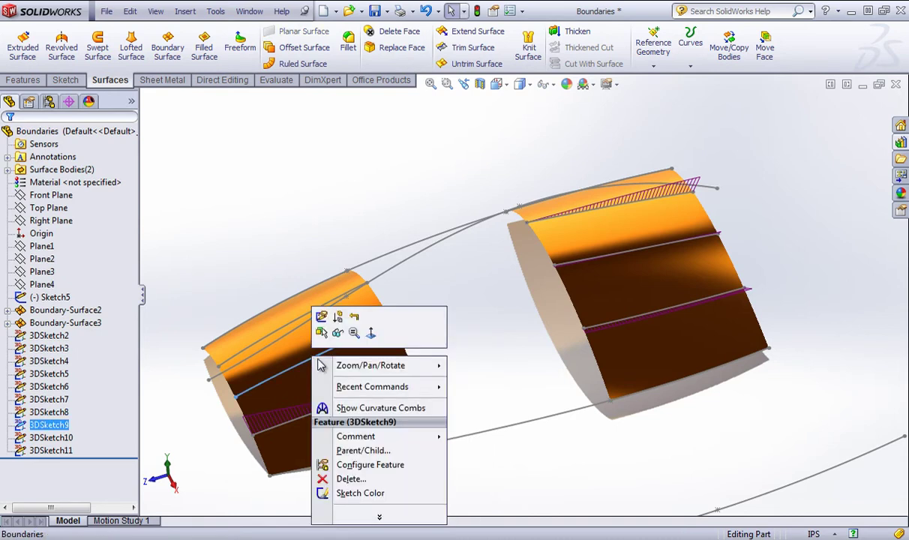
pyautogui.click(334, 351)
pyautogui.rightClick(296, 324)
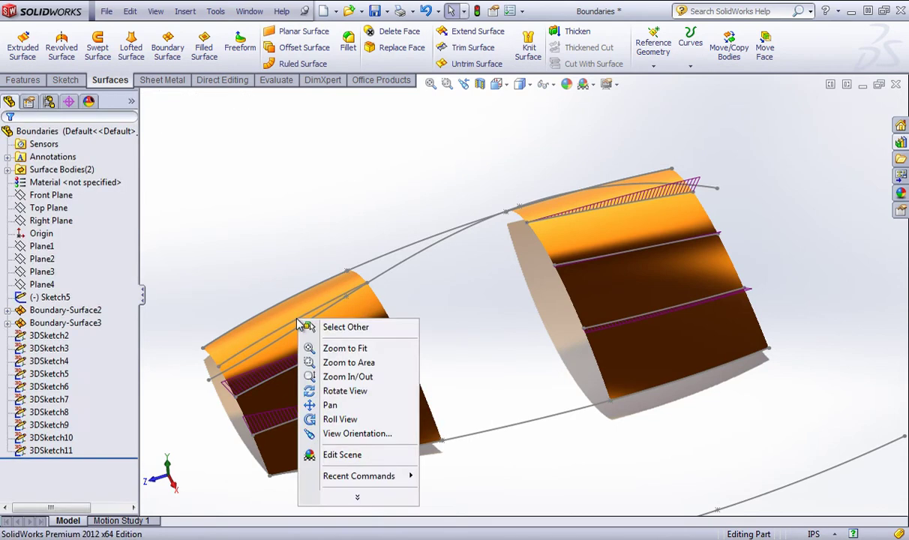
pyautogui.rightClick(265, 342)
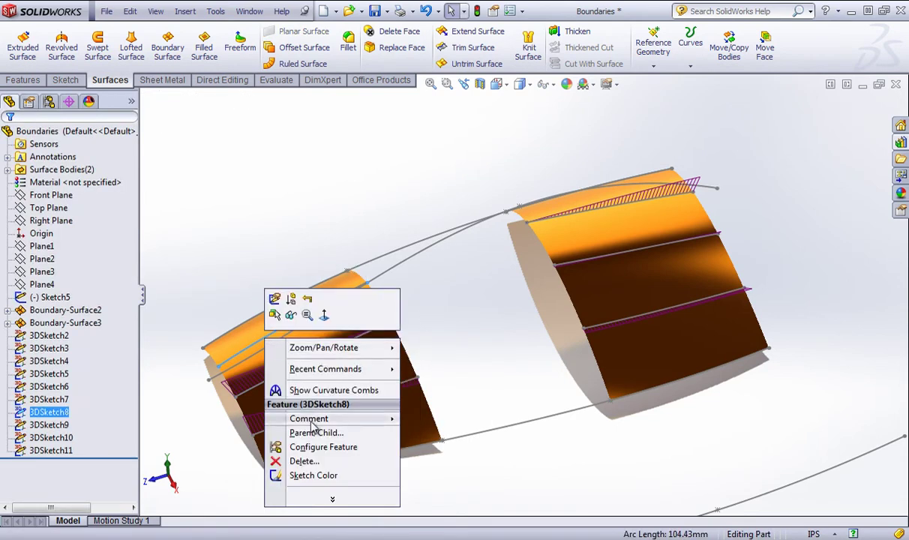
pyautogui.click(334, 390)
pyautogui.moveTo(487, 331); pyautogui.dragTo(435, 273, button='middle')
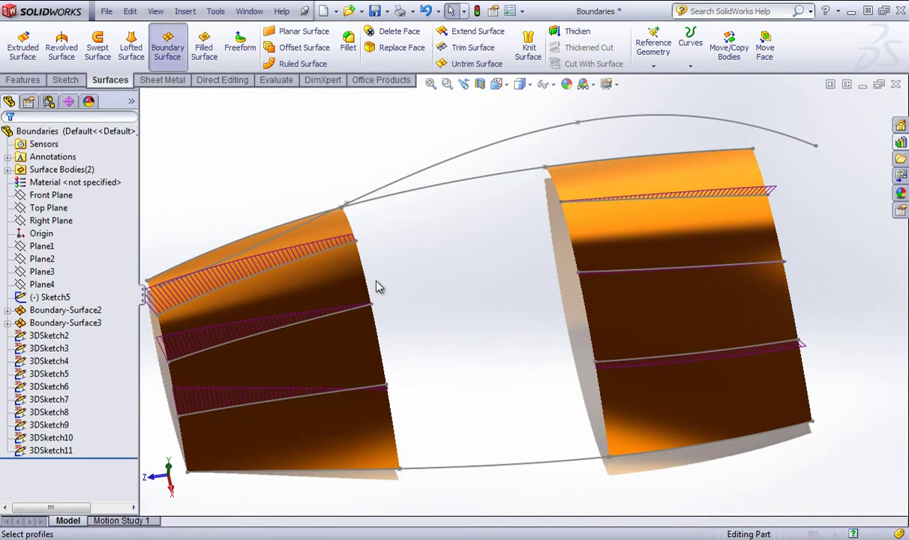
# Start a boundary surface between the facing edges of the two surfaces and set both edge conditions to Curvature To Face.
pyautogui.click(369, 289)
pyautogui.click(574, 251)
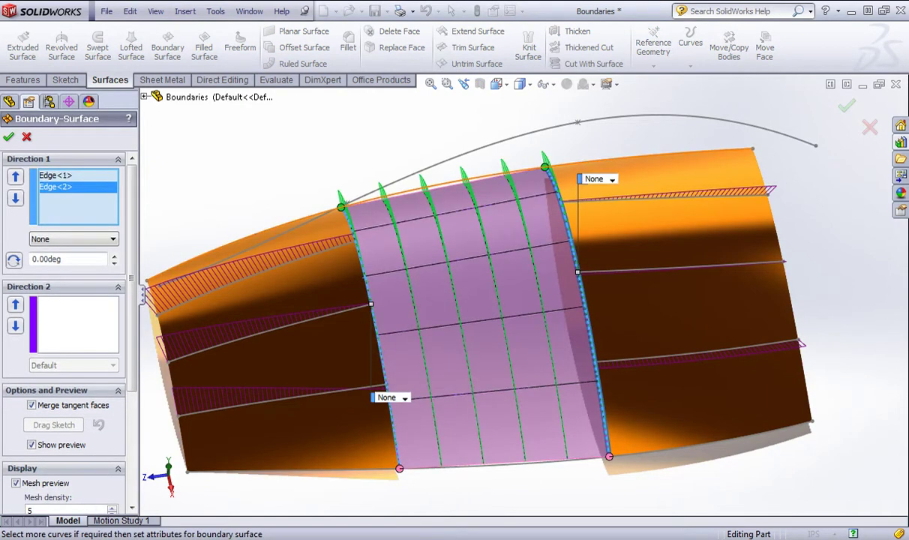
pyautogui.click(70, 240)
pyautogui.click(61, 279)
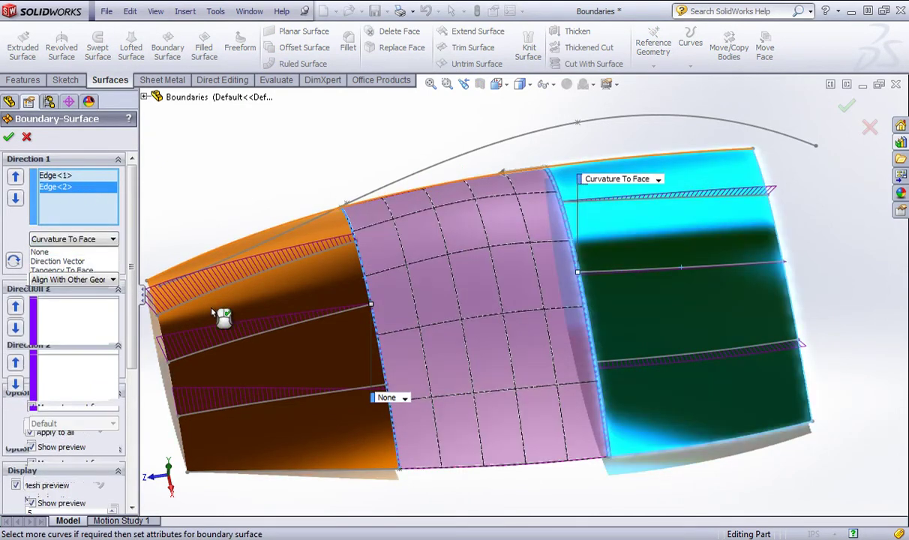
pyautogui.click(95, 176)
pyautogui.click(79, 239)
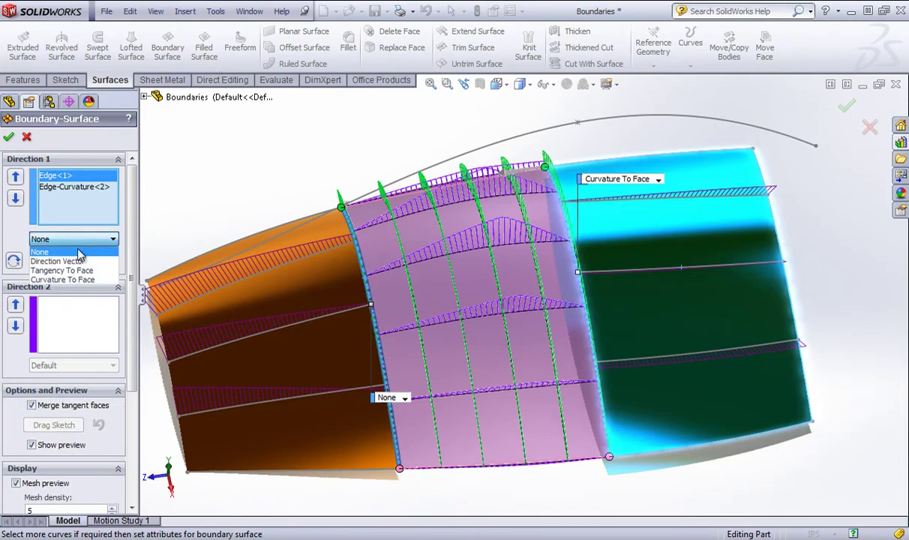
pyautogui.click(63, 279)
# Set the preview mesh density to 4 to match the face curves and accept the bridging boundary surface.
pyautogui.moveTo(412, 286); pyautogui.dragTo(429, 314, button='middle')
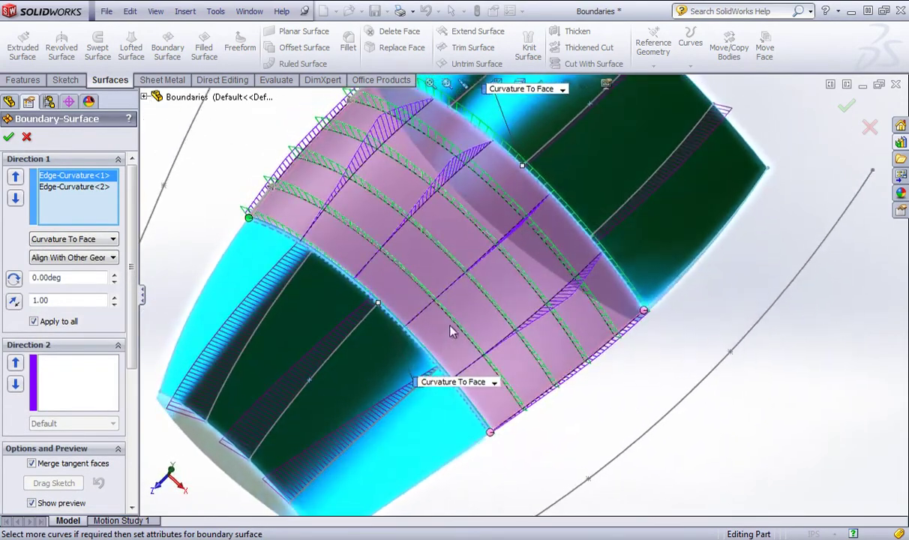
pyautogui.scroll(-3, 83, 382)
pyautogui.moveTo(45, 389)
pyautogui.mouseDown()
pyautogui.moveTo(54, 390)
pyautogui.moveTo(42, 389)
pyautogui.mouseUp()
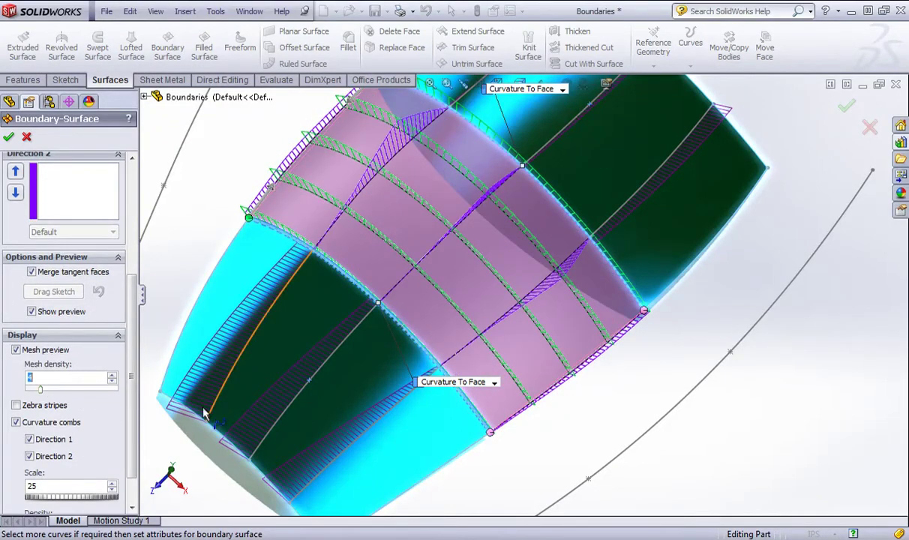
pyautogui.click(8, 138)
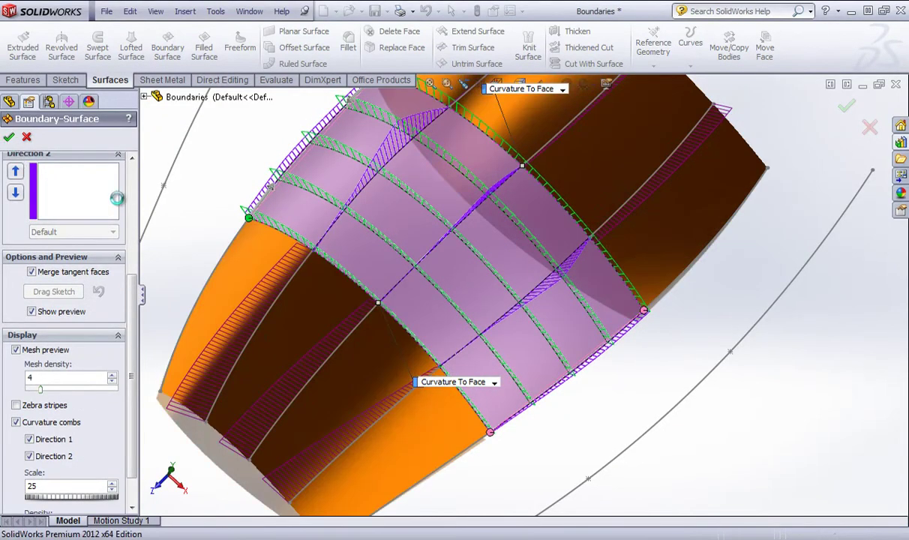
# Reopen the bridging boundary surface for editing and examine how its curvature combs meet the face curves' combs at both edges.
pyautogui.moveTo(463, 318); pyautogui.dragTo(387, 300, button='middle')
pyautogui.rightClick(71, 463)
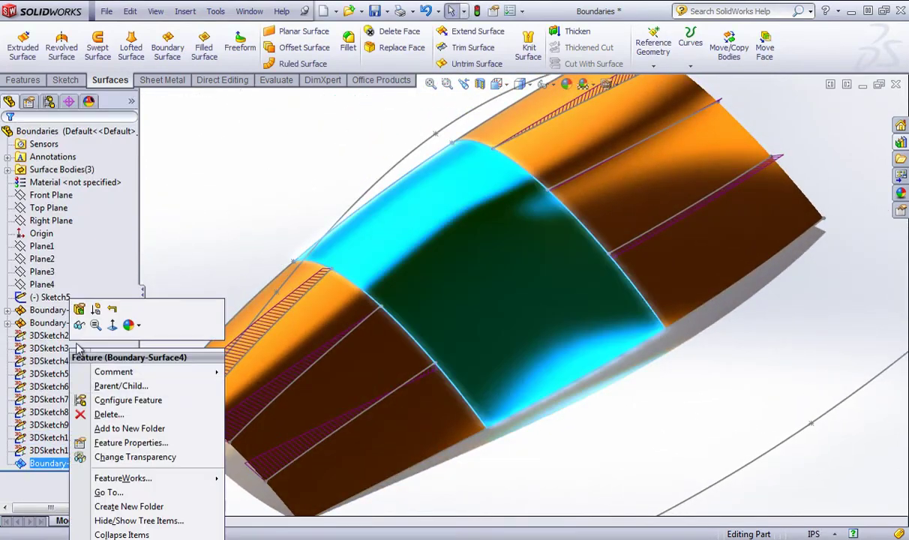
pyautogui.click(81, 302)
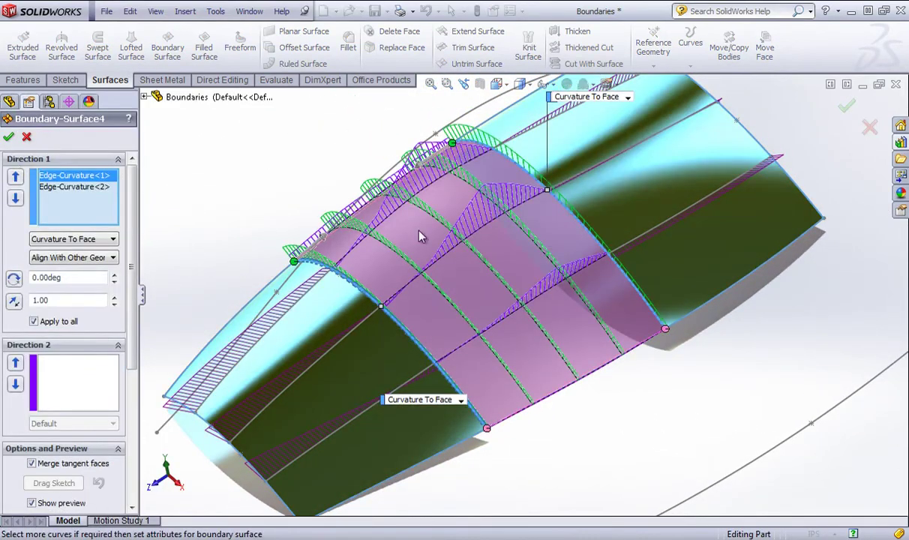
pyautogui.moveTo(422, 237); pyautogui.dragTo(367, 270, button='middle')
pyautogui.scroll(-5, 362, 273)
pyautogui.scroll(2, 455, 419)
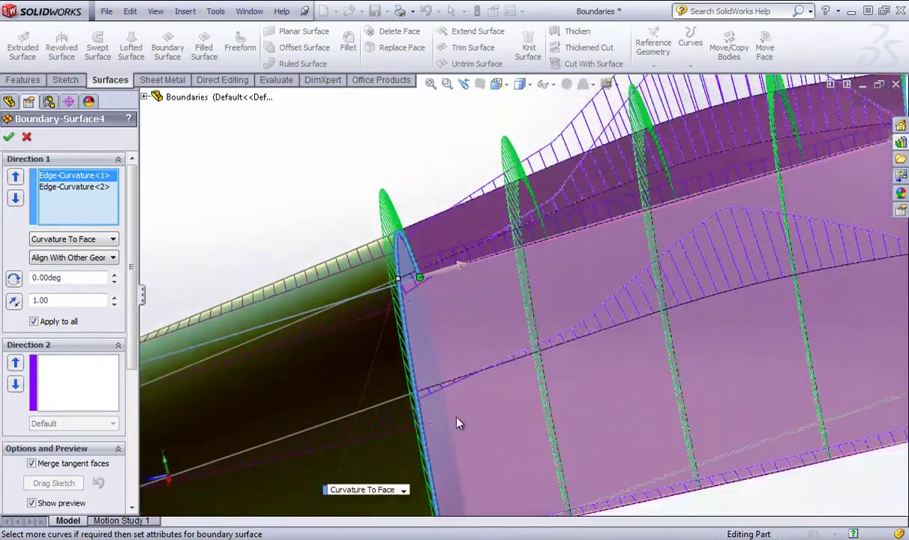
pyautogui.moveTo(458, 422); pyautogui.dragTo(460, 382, button='middle')
pyautogui.scroll(3, 469, 407)
pyautogui.scroll(-6, 491, 419)
pyautogui.scroll(6, 670, 414)
pyautogui.scroll(-6, 796, 180)
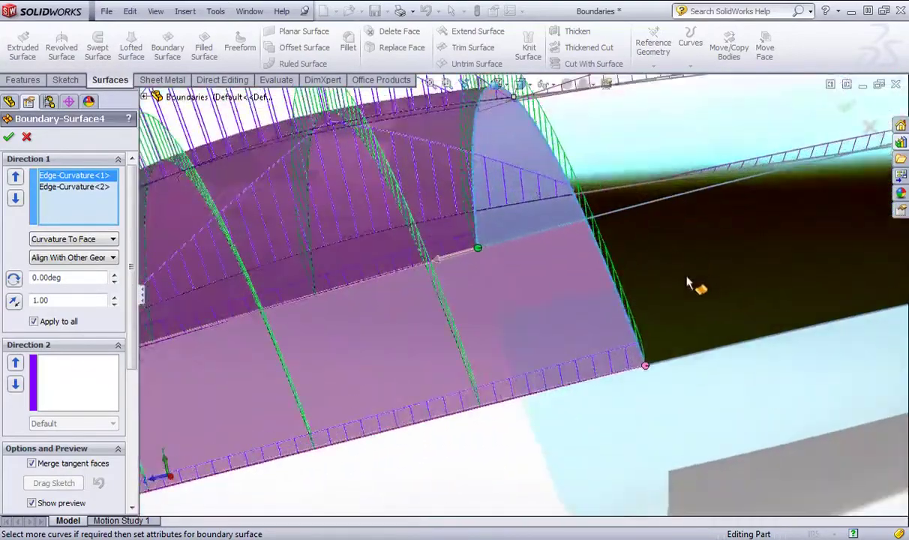
# Examine the preview's curvature combs against the face curves' combs along the seam with the second surface from several angles.
pyautogui.scroll(3, 667, 293)
pyautogui.scroll(-5, 600, 300)
pyautogui.moveTo(510, 202); pyautogui.dragTo(489, 194, button='middle')
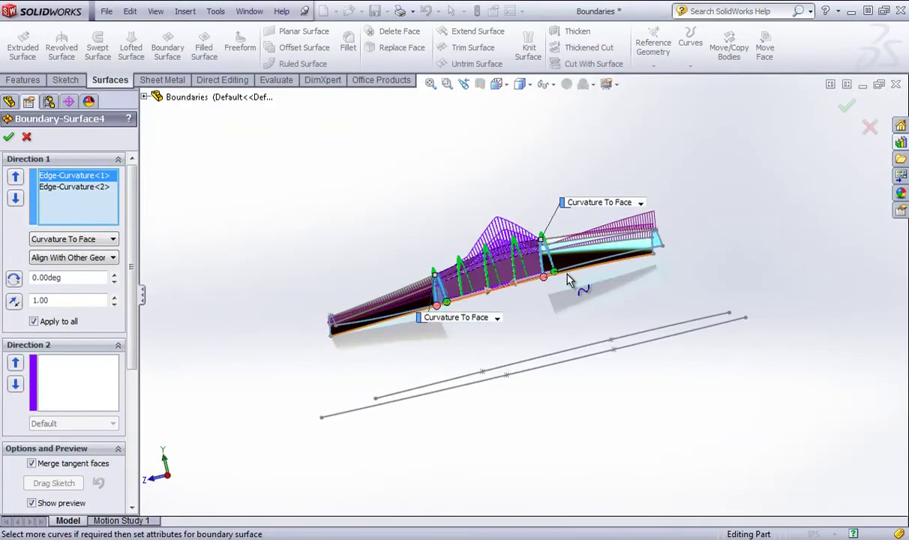
pyautogui.scroll(-8, 537, 259)
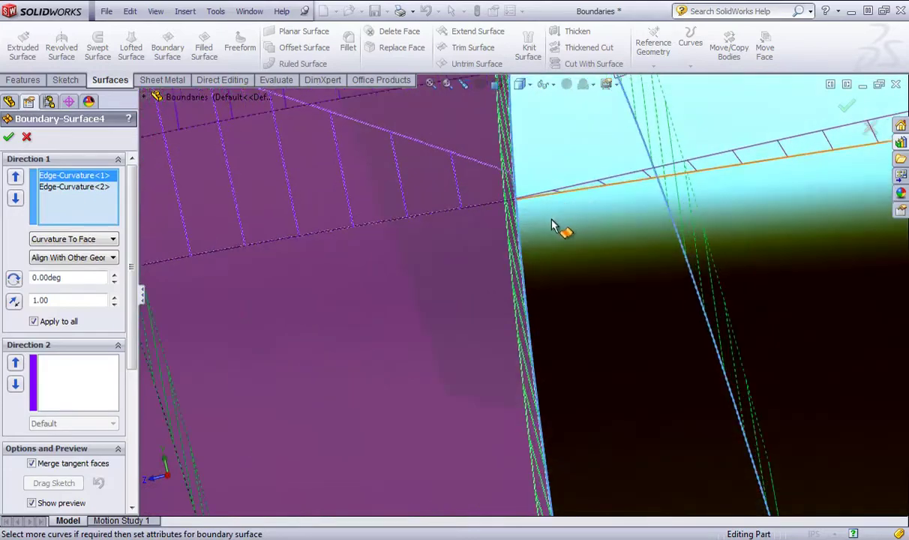
pyautogui.moveTo(553, 228); pyautogui.dragTo(570, 248, button='middle')
pyautogui.scroll(10, 515, 306)
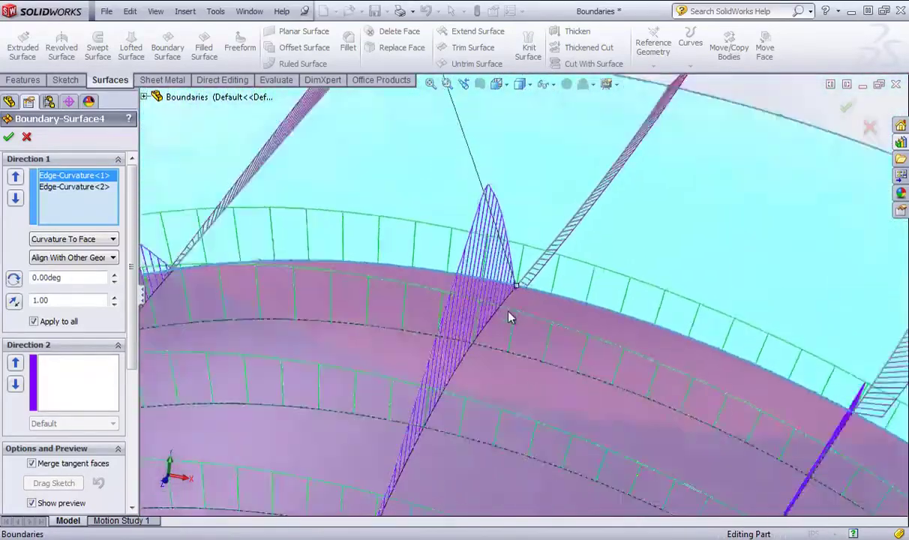
pyautogui.moveTo(516, 258); pyautogui.dragTo(544, 213, button='middle')
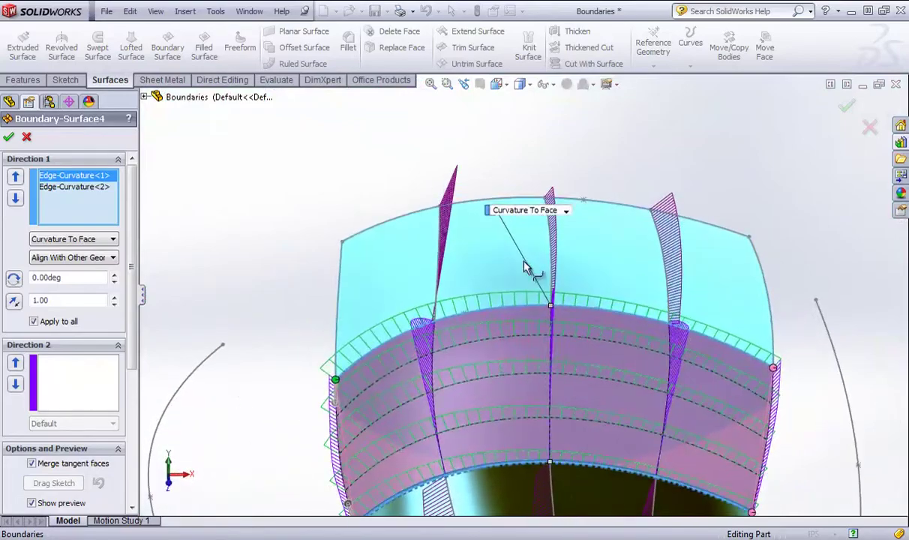
pyautogui.moveTo(548, 347); pyautogui.dragTo(534, 358, button='middle')
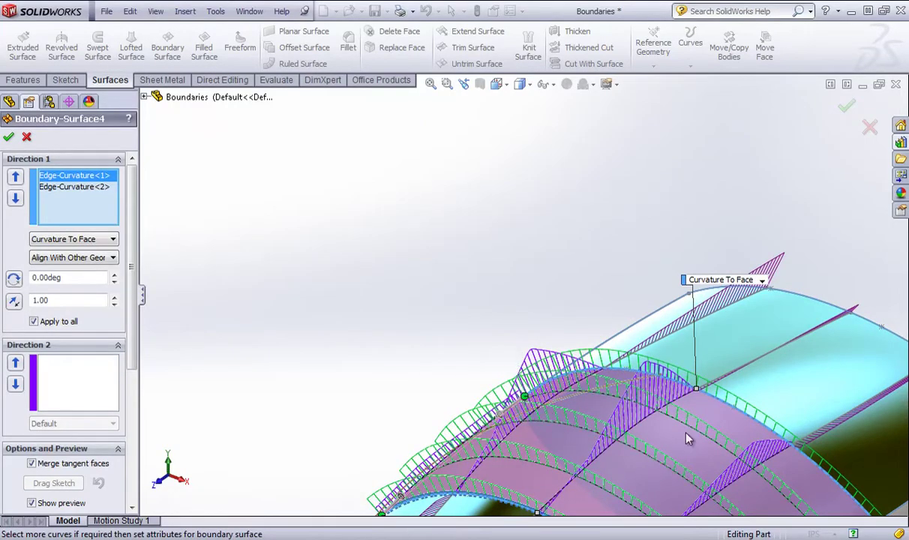
pyautogui.moveTo(689, 439); pyautogui.dragTo(713, 417, button='middle')
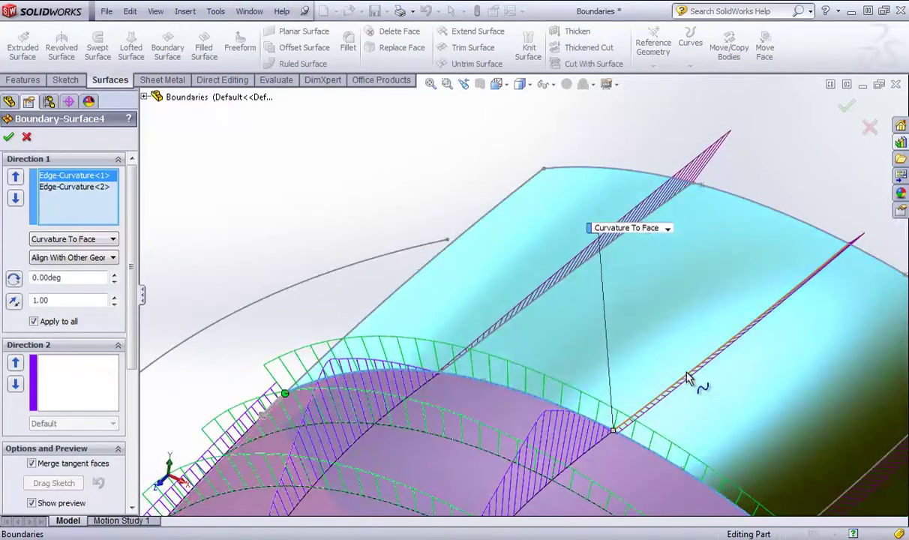
pyautogui.scroll(4, 771, 353)
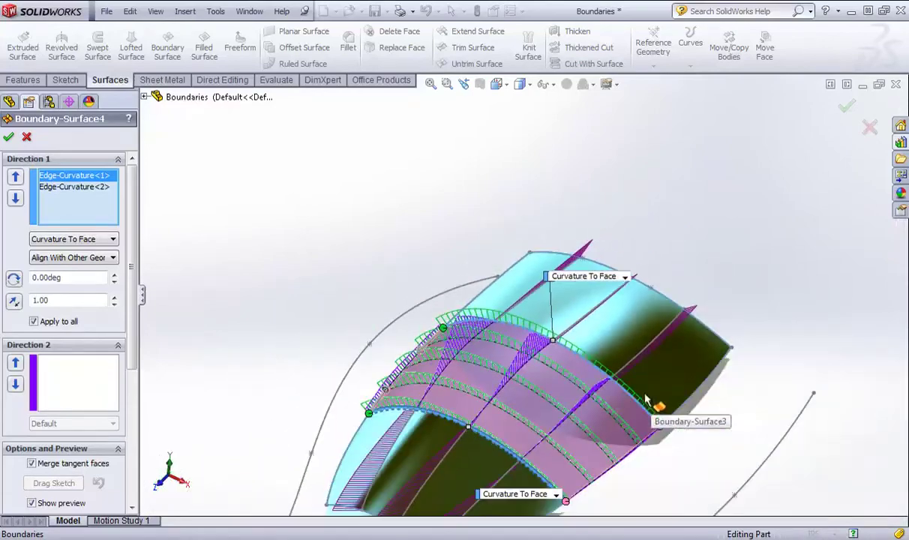
pyautogui.moveTo(636, 394); pyautogui.dragTo(564, 370, button='middle')
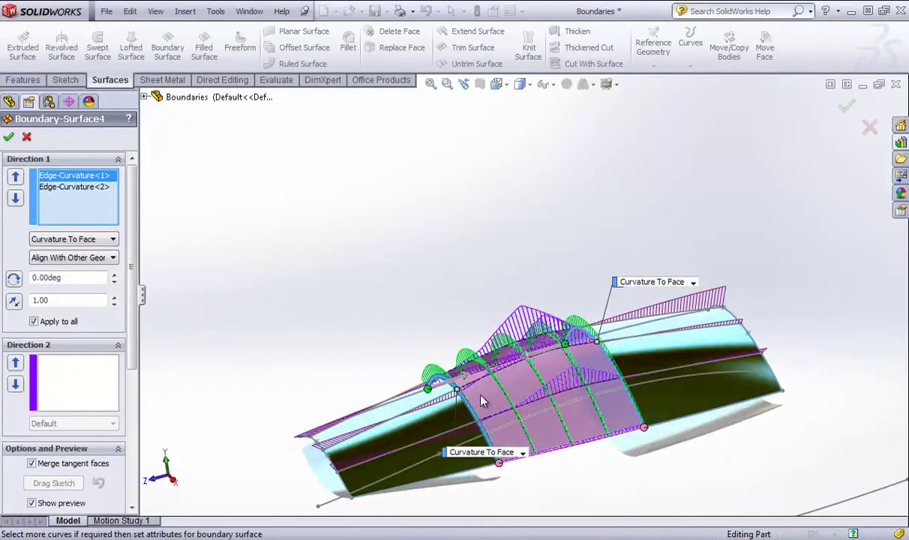
# Cancel editing the bridging boundary surface and delete it from the part.
pyautogui.click(29, 135)
pyautogui.scroll(5, 641, 304)
pyautogui.rightClick(486, 345)
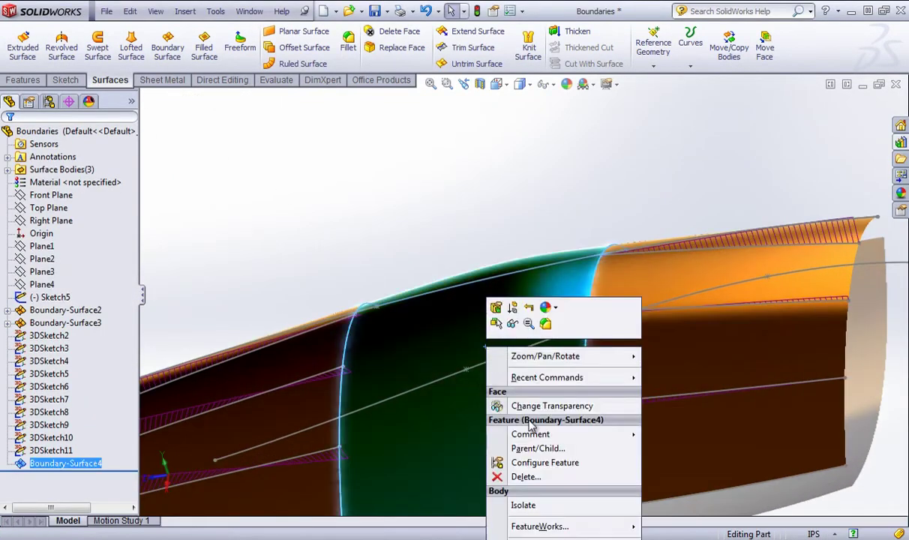
pyautogui.click(524, 477)
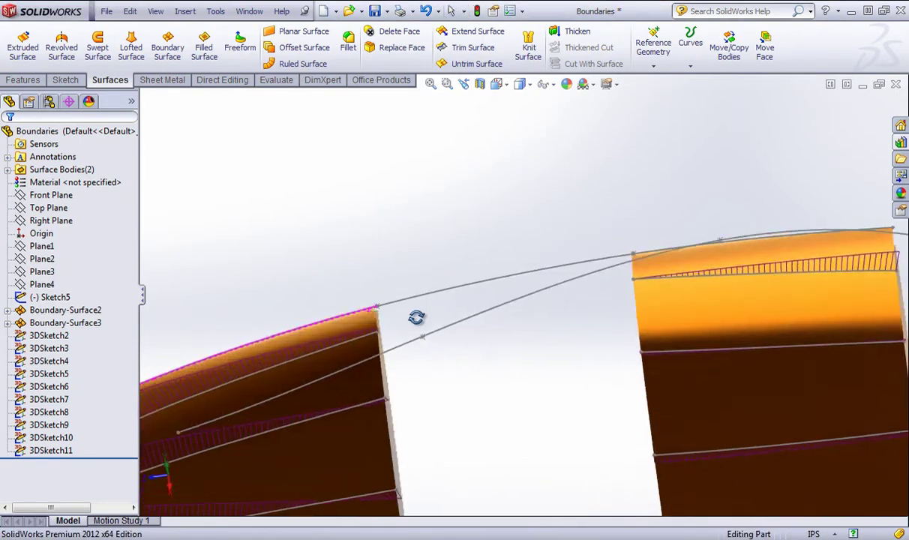
pyautogui.scroll(-5, 417, 319)
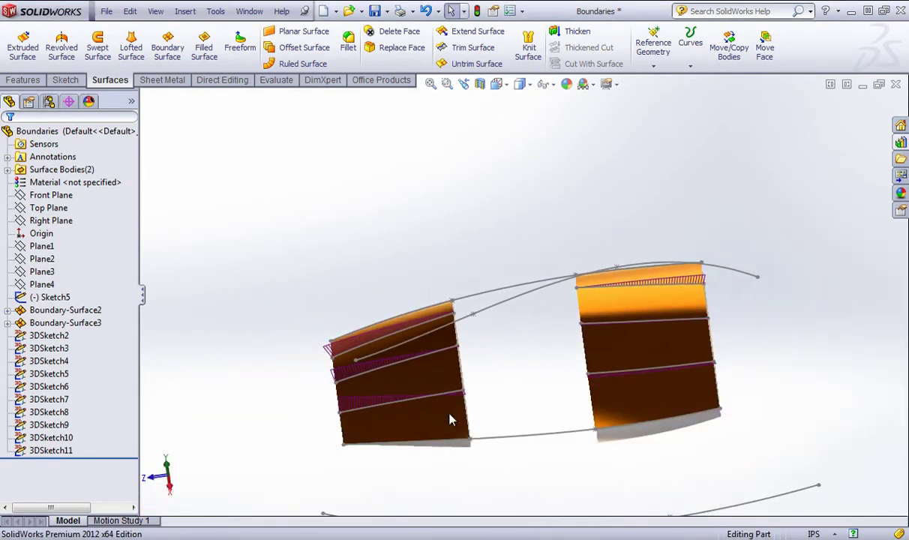
# In a new 3D sketch, draw a two-point spline bridging the facing ends of the two surfaces' middle face curves.
pyautogui.click(66, 79)
pyautogui.click(19, 66)
pyautogui.click(30, 92)
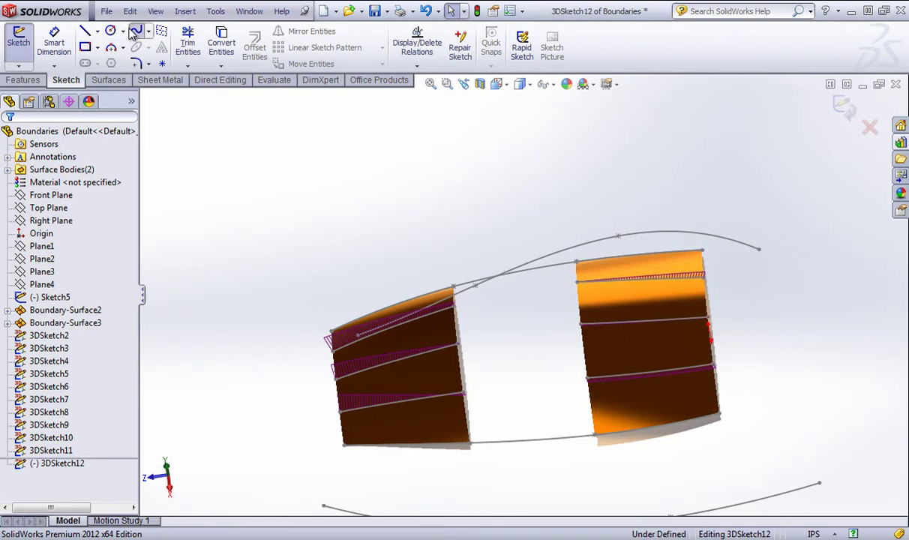
pyautogui.click(135, 31)
pyautogui.scroll(3, 495, 390)
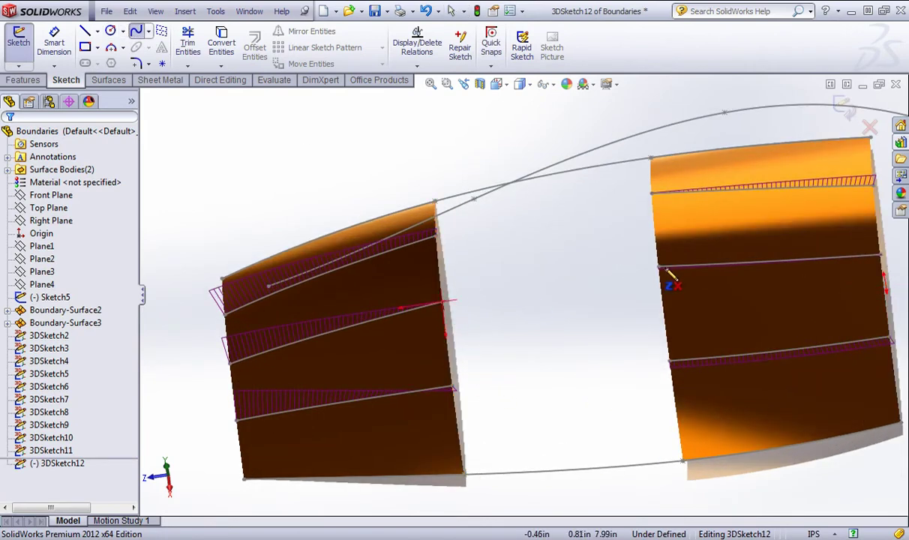
pyautogui.click(660, 267)
pyautogui.rightClick(548, 259)
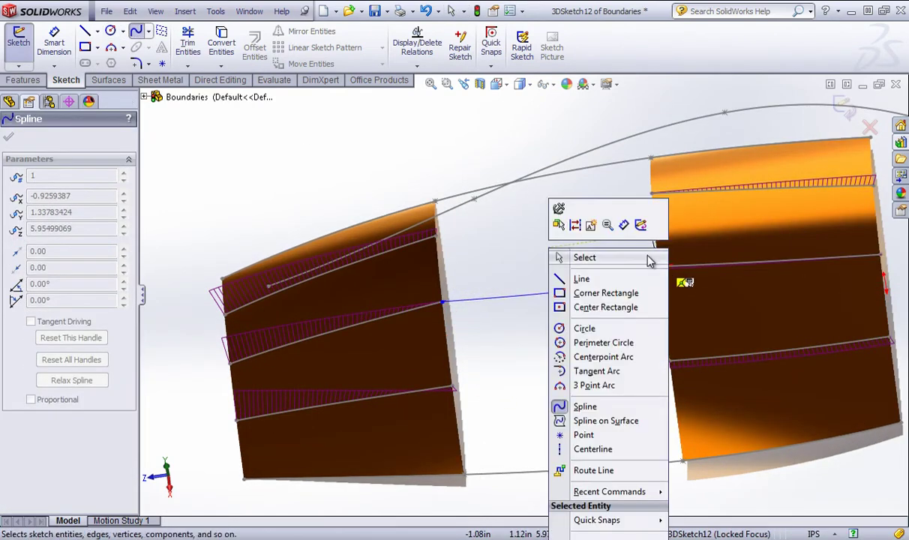
pyautogui.click(643, 258)
# Add an Equal Curvature relation between the spline and the second surface at their shared end.
pyautogui.click(678, 261)
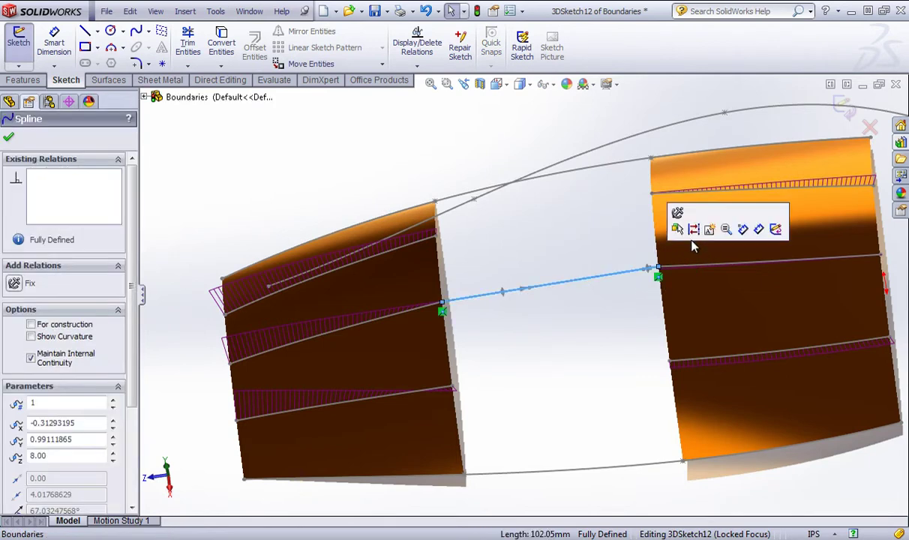
pyautogui.keyDown('ctrl'); pyautogui.click(676, 260); pyautogui.keyUp('ctrl')
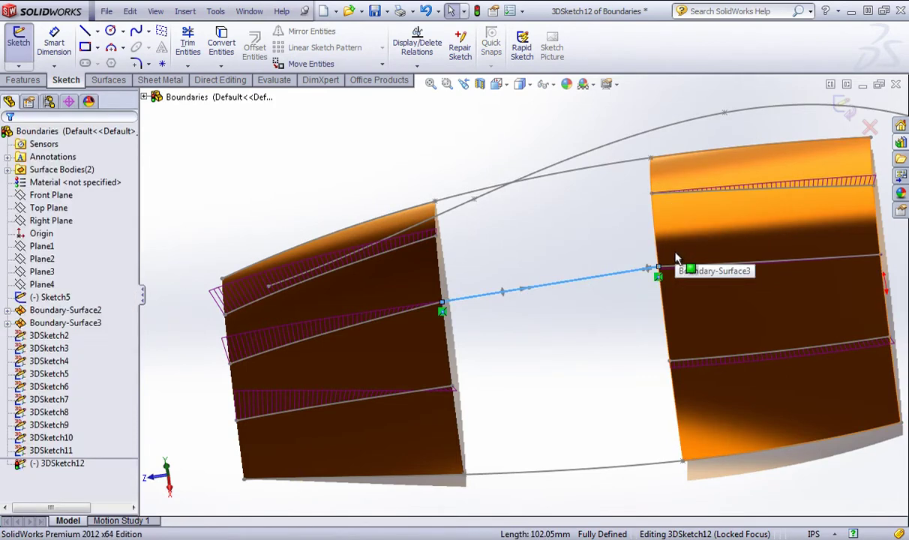
pyautogui.keyDown('ctrl'); pyautogui.click(664, 304); pyautogui.keyUp('ctrl')
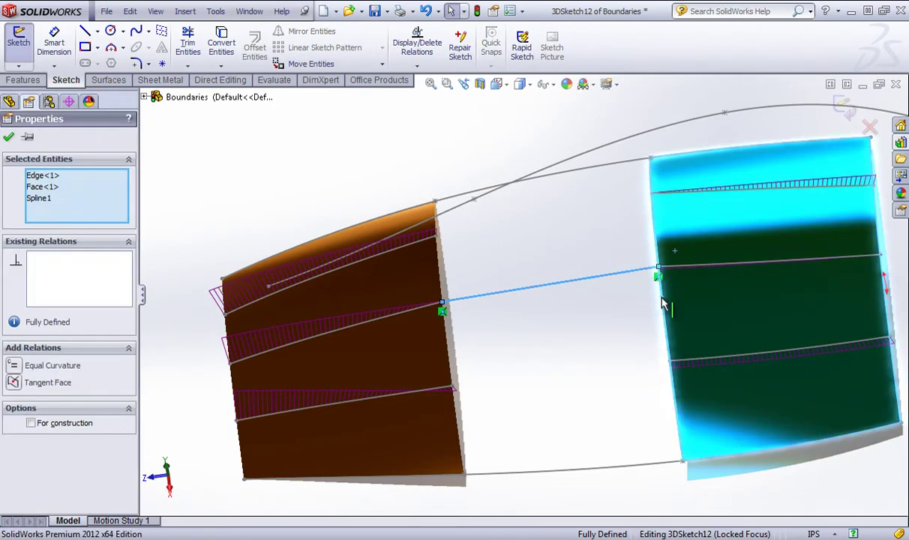
pyautogui.click(541, 359)
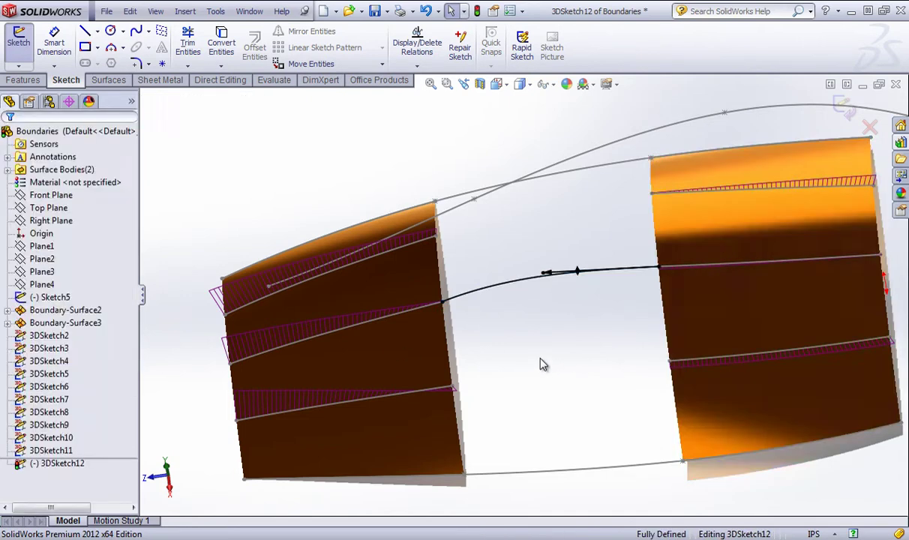
# Add an Equal Curvature relation between the spline and the first surface at its other end, and exit the 3D sketch.
pyautogui.click(460, 297)
pyautogui.keyDown('ctrl'); pyautogui.click(443, 323); pyautogui.keyUp('ctrl')
pyautogui.keyDown('ctrl'); pyautogui.click(405, 334); pyautogui.keyUp('ctrl')
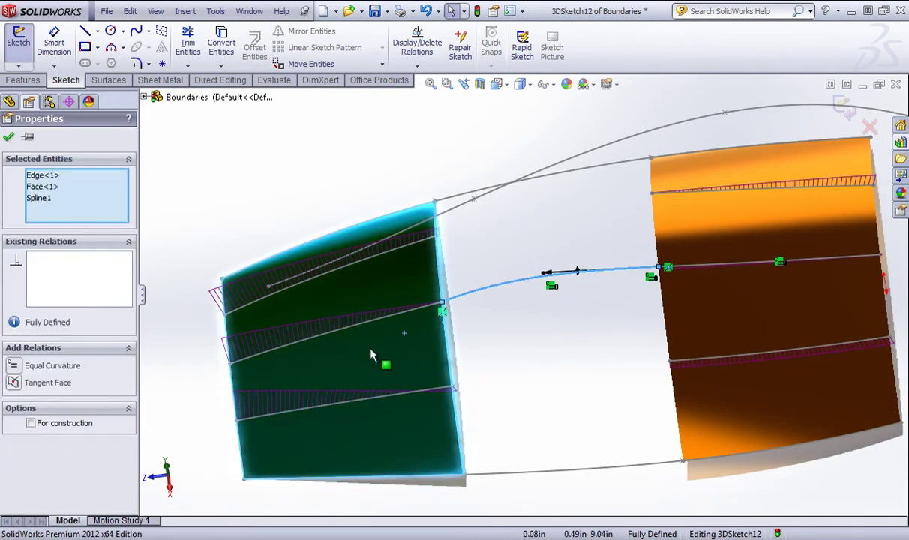
pyautogui.click(13, 366)
pyautogui.click(555, 337)
pyautogui.moveTo(554, 337); pyautogui.dragTo(591, 237, button='middle')
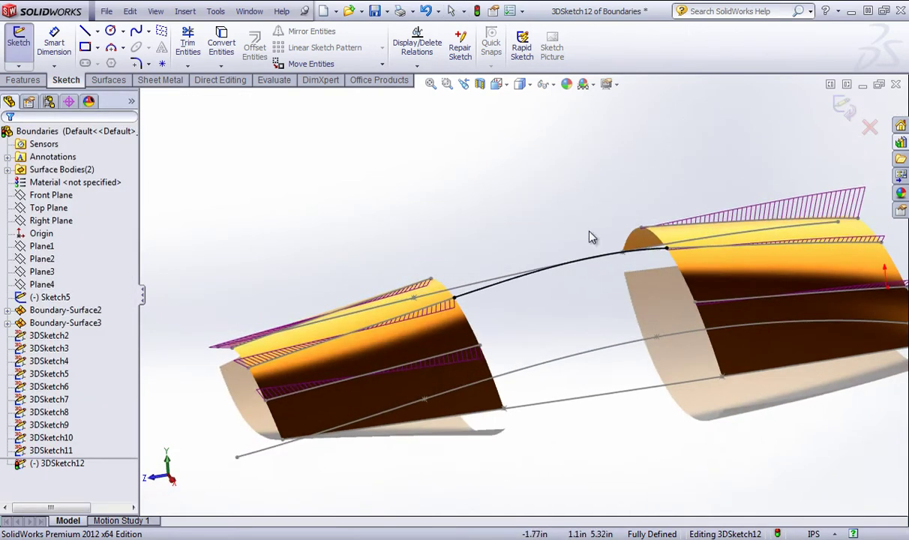
pyautogui.click(852, 105)
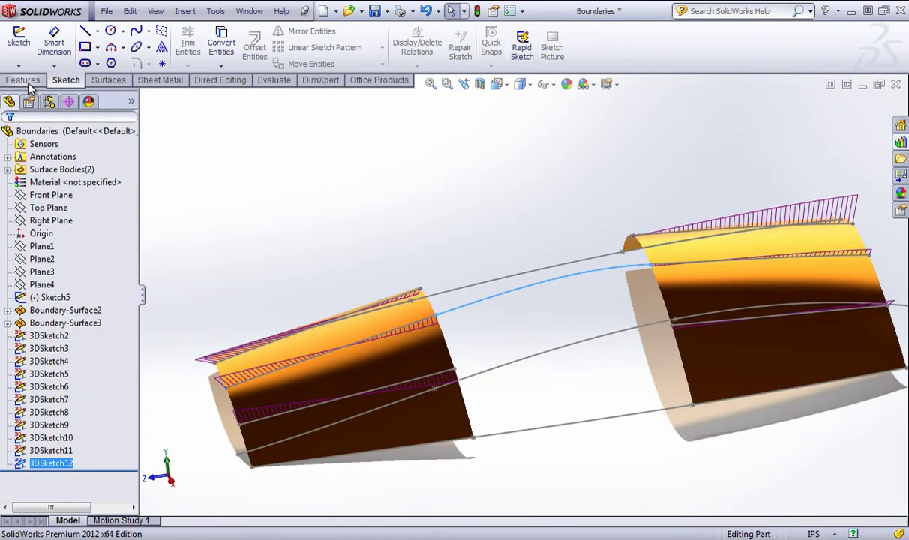
# Set up a boundary surface with only the two facing edges in Direction 1 and the bridging spline sketch in Direction 2.
pyautogui.click(109, 80)
pyautogui.moveTo(555, 177); pyautogui.dragTo(476, 215, button='middle')
pyautogui.click(430, 315)
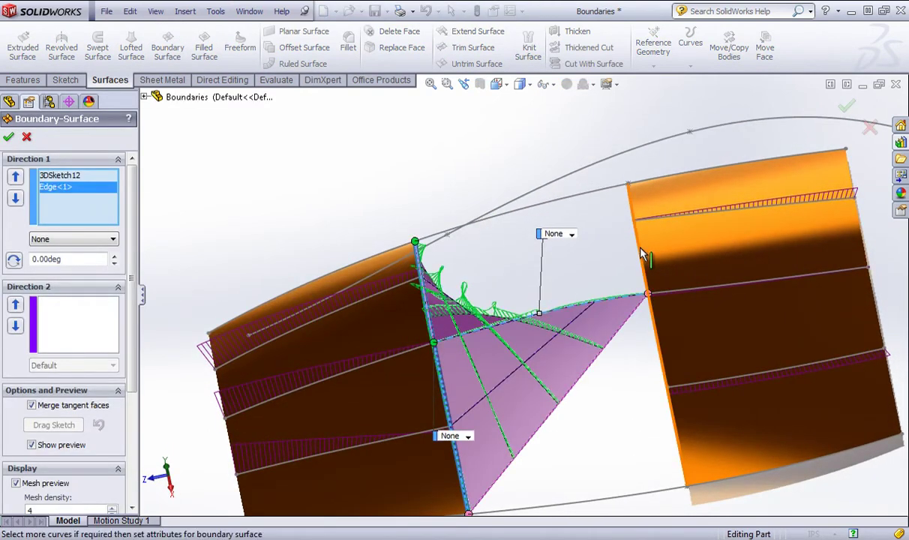
pyautogui.click(643, 255)
pyautogui.click(60, 176)
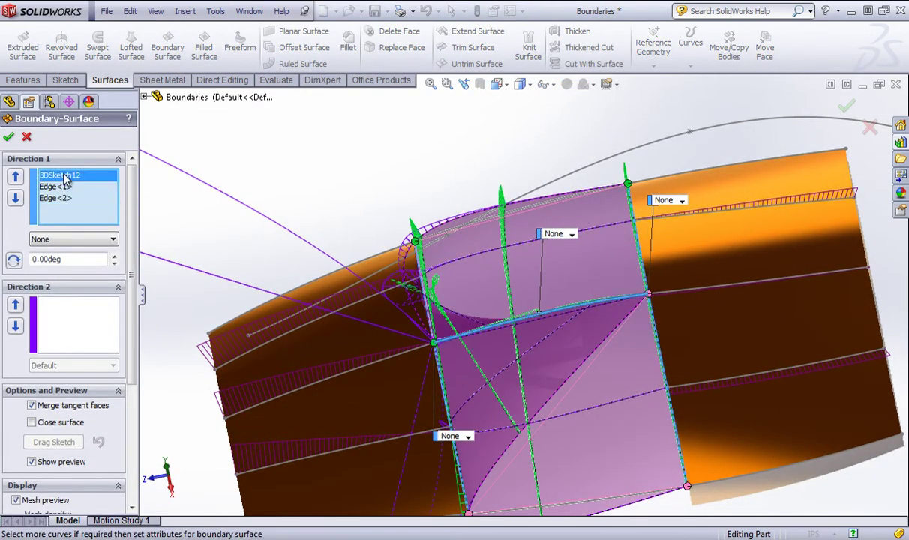
pyautogui.press('Delete')
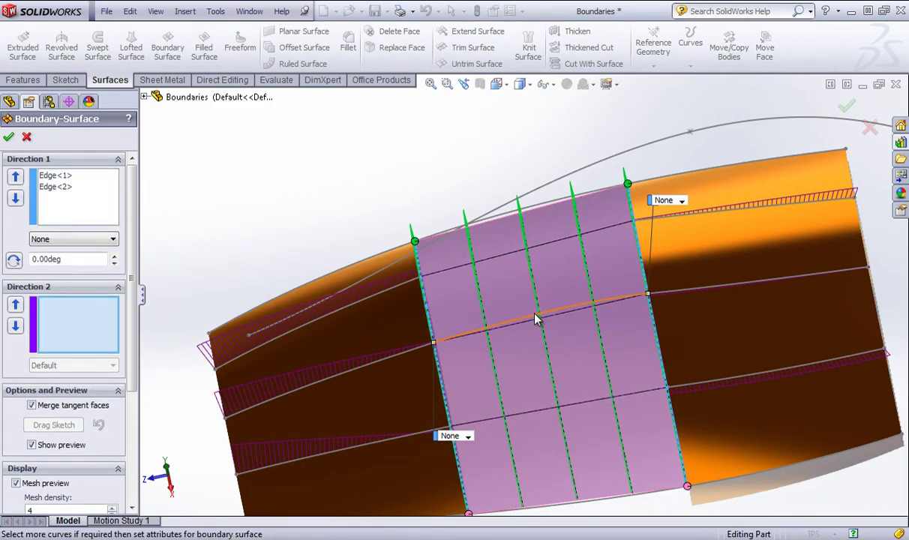
pyautogui.click(534, 315)
# Examine the preview's curvature combs along the bridging spline where it meets the face curves of both surfaces.
pyautogui.moveTo(534, 314); pyautogui.dragTo(438, 335, button='middle')
pyautogui.scroll(-2, 437, 334)
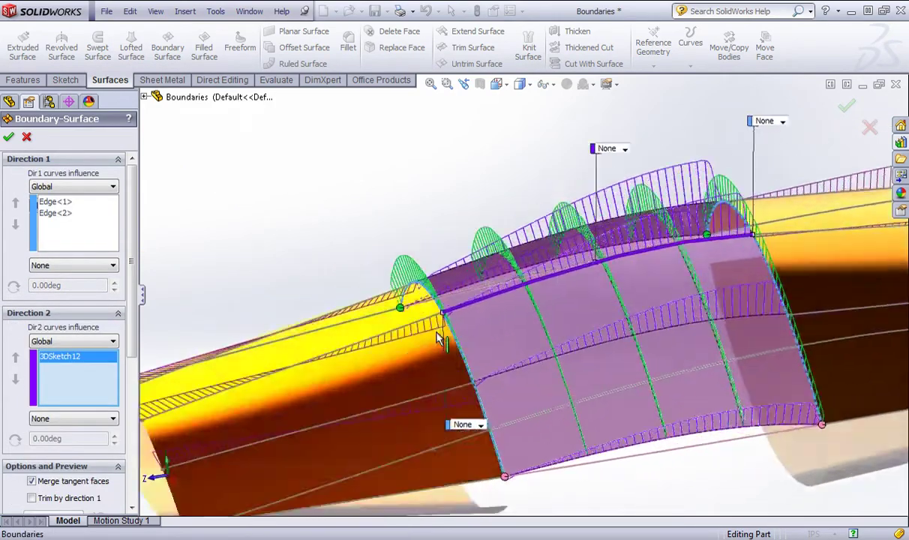
pyautogui.scroll(-2, 531, 314)
pyautogui.moveTo(532, 314); pyautogui.dragTo(529, 358, button='middle')
pyautogui.scroll(4, 564, 372)
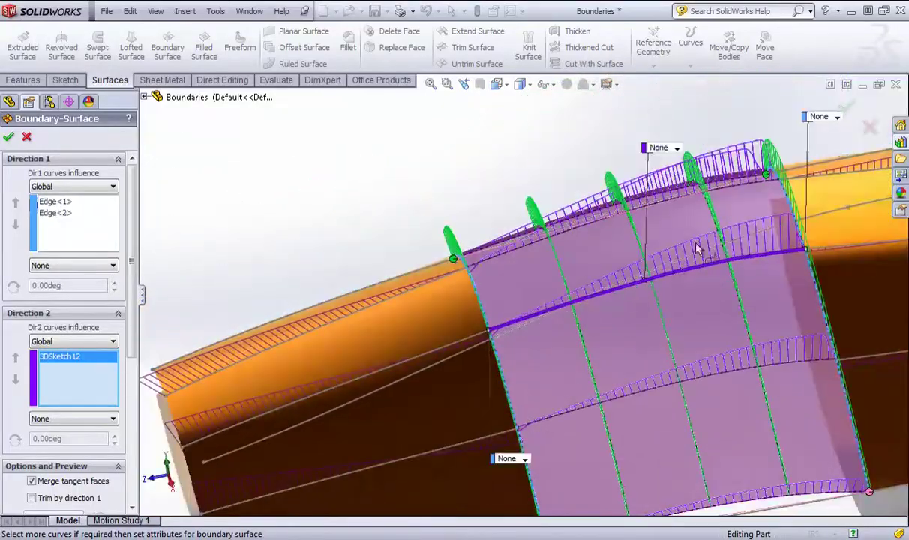
pyautogui.scroll(-4, 788, 276)
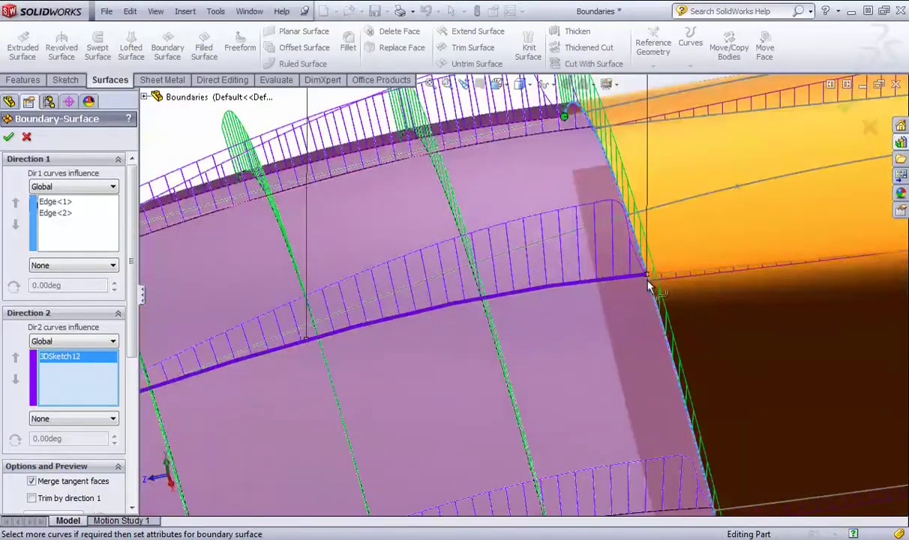
pyautogui.moveTo(650, 286); pyautogui.dragTo(705, 283, button='middle')
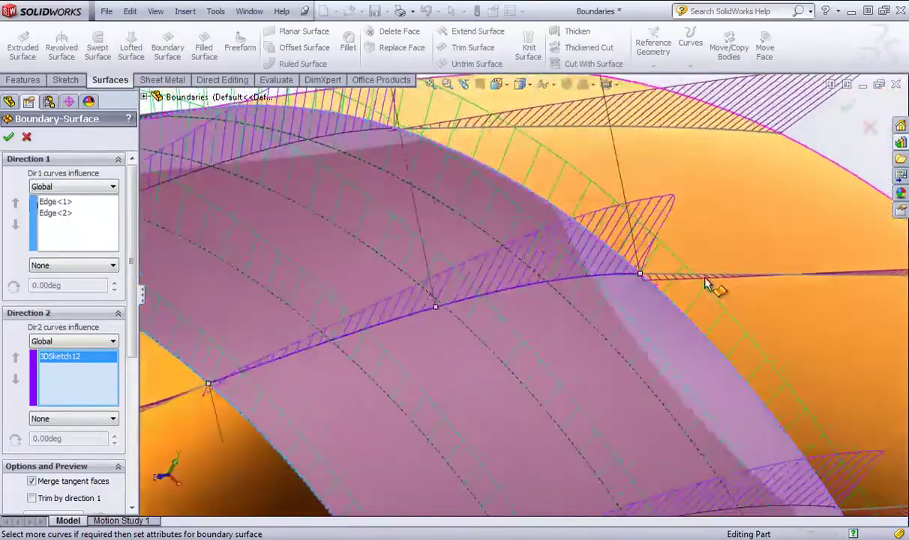
pyautogui.scroll(5, 686, 291)
# Examine the preview's curvature combs away from the bridging spline, where the lower mesh curves meet the neighbouring face curves.
pyautogui.moveTo(684, 355); pyautogui.dragTo(603, 367, button='middle')
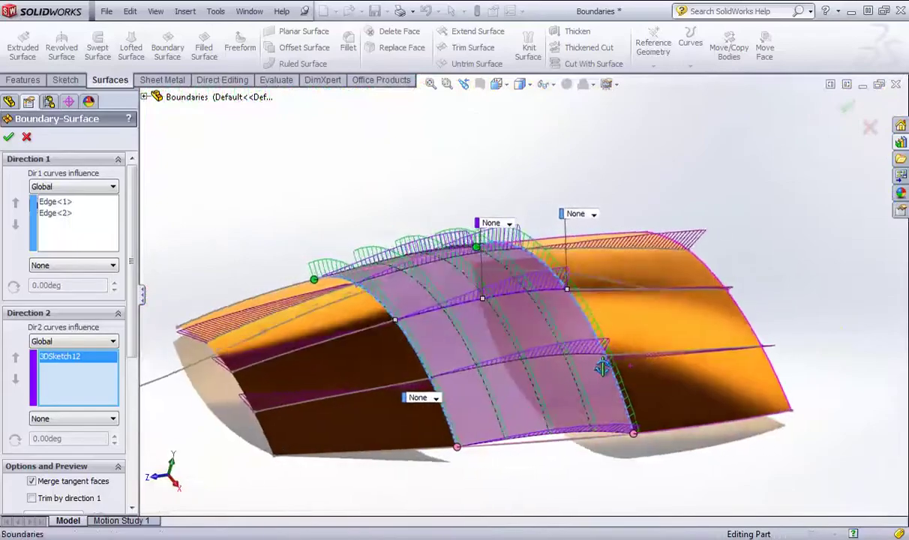
pyautogui.scroll(-10, 562, 320)
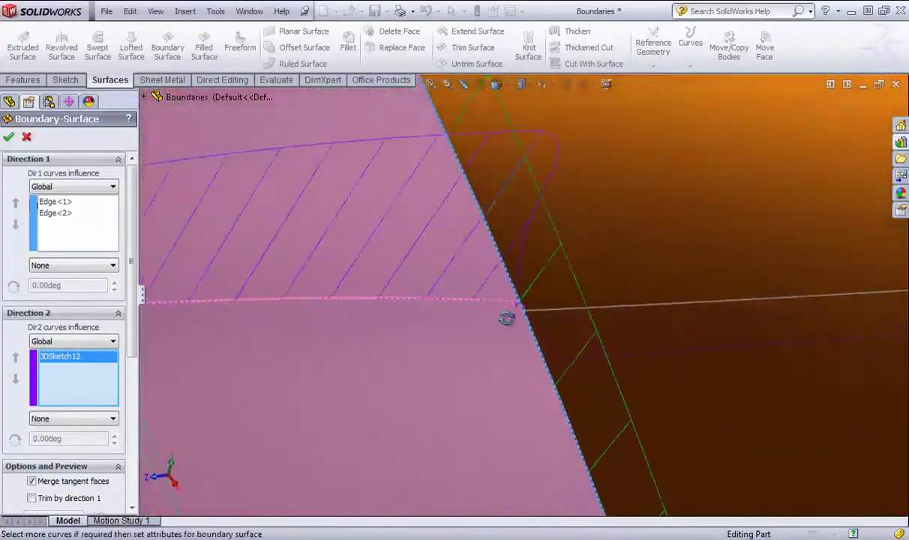
pyautogui.moveTo(507, 318); pyautogui.dragTo(459, 411, button='middle')
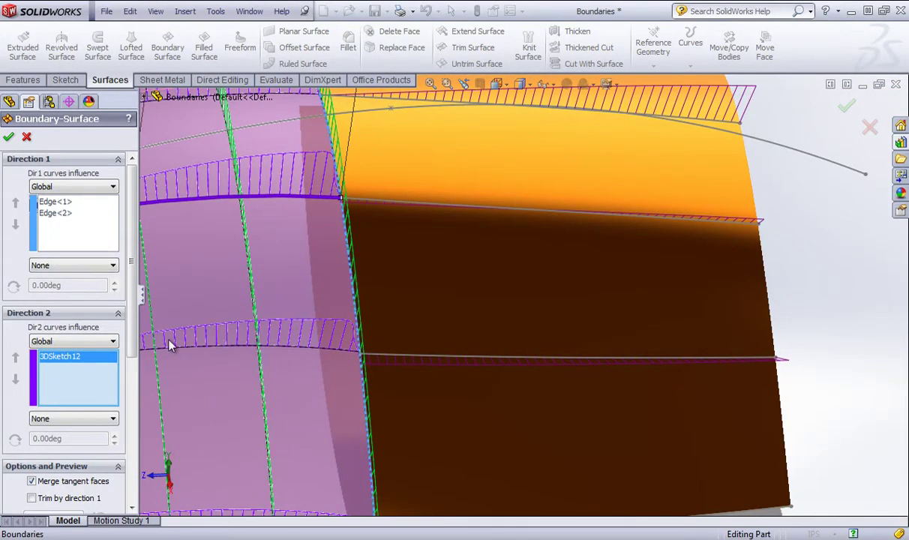
pyautogui.scroll(3, 292, 341)
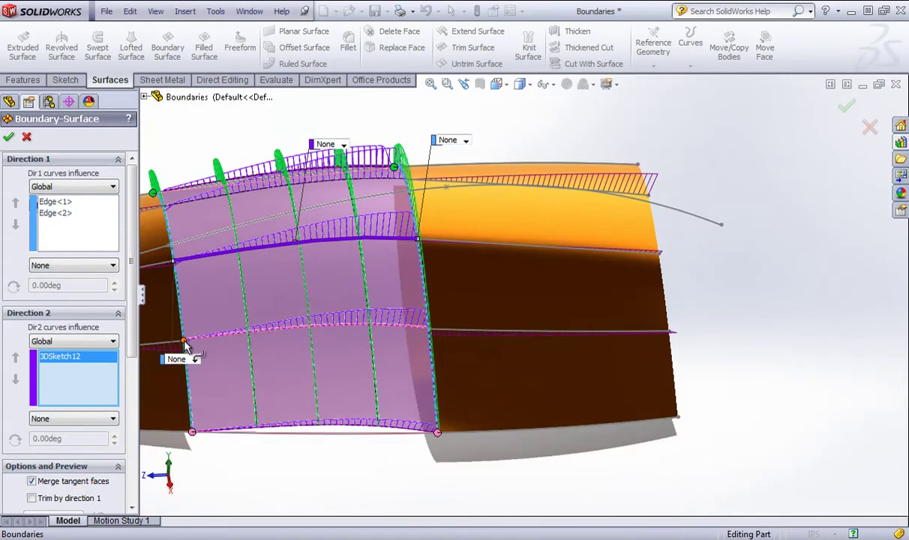
pyautogui.scroll(1, 340, 319)
pyautogui.scroll(-8, 425, 192)
pyautogui.moveTo(425, 221); pyautogui.dragTo(525, 313, button='middle')
pyautogui.scroll(6, 543, 327)
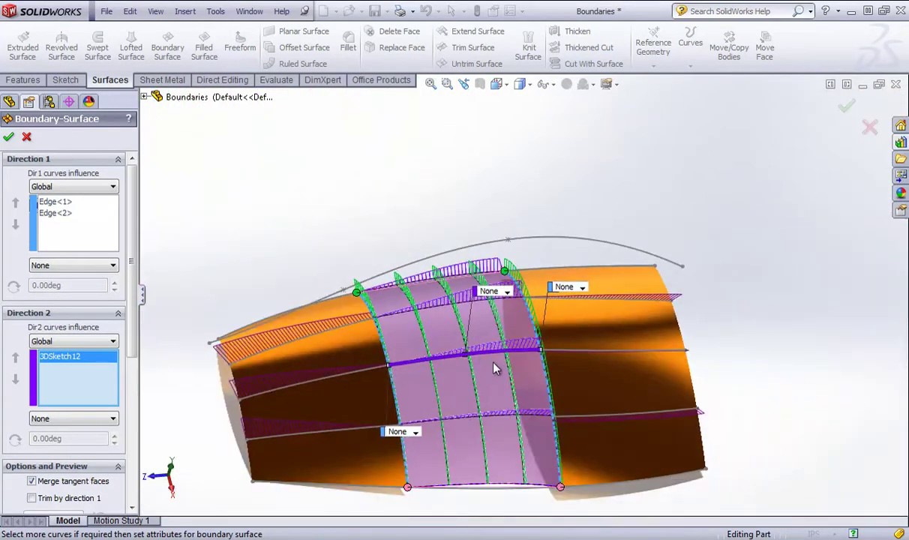
# Accept the boundary surface guided by the bridging spline, keeping None as the condition in both directions.
pyautogui.moveTo(495, 368); pyautogui.dragTo(570, 341, button='middle')
pyautogui.click(846, 107)
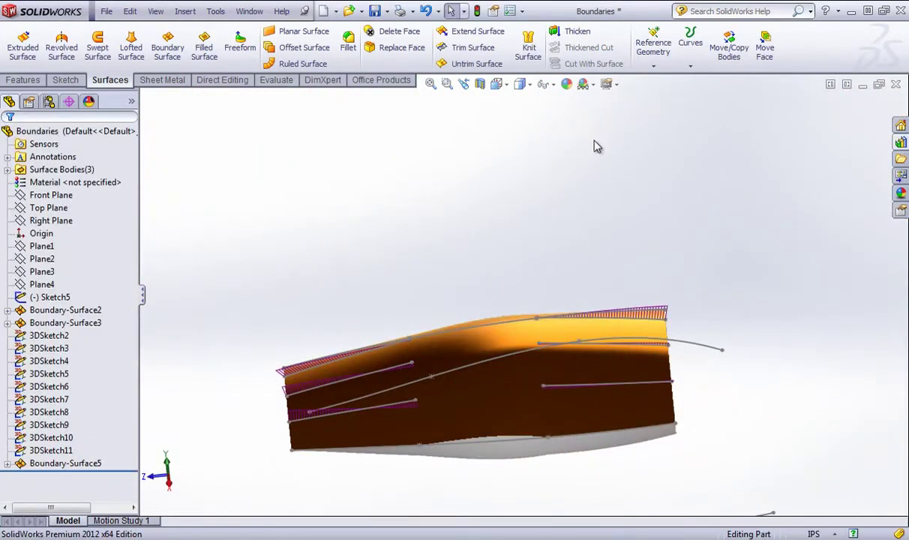
pyautogui.moveTo(597, 146); pyautogui.dragTo(588, 187, button='middle')
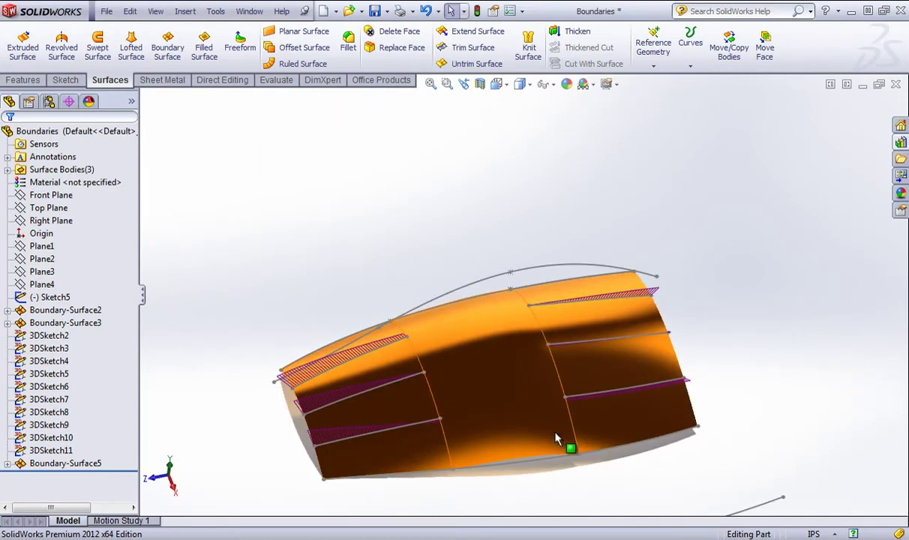
# Edit the bridging boundary surface and set both Direction 1 edges to Curvature To Face, keeping the spline in Direction 2.
pyautogui.rightClick(59, 463)
pyautogui.click(73, 322)
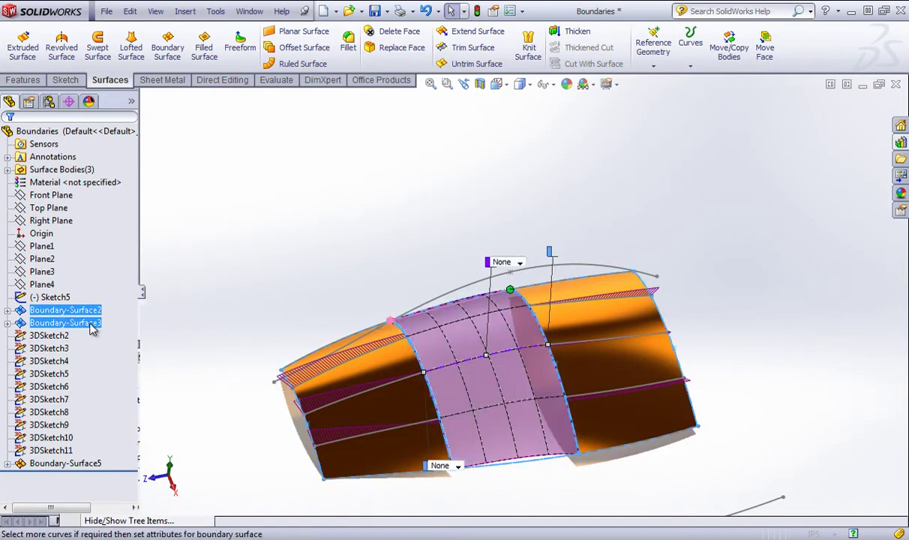
pyautogui.click(63, 266)
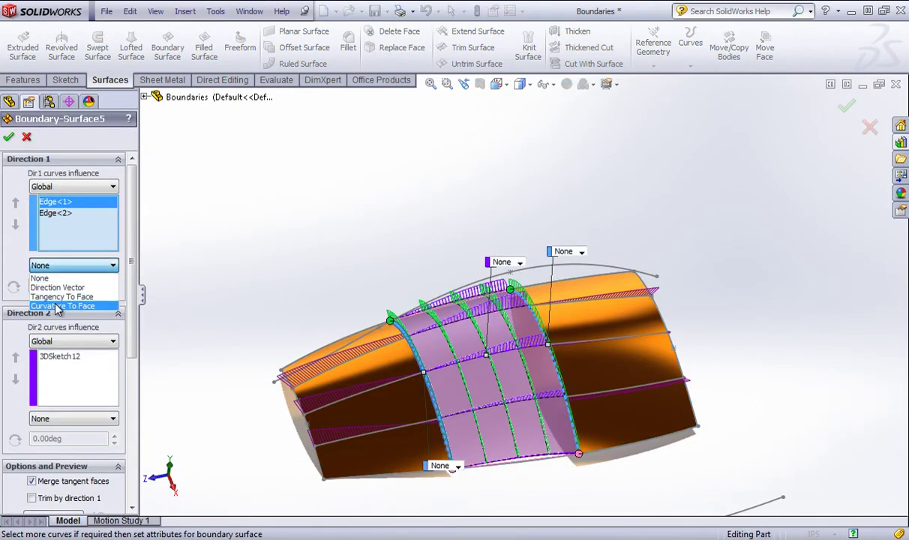
pyautogui.click(56, 305)
pyautogui.click(55, 213)
pyautogui.click(69, 266)
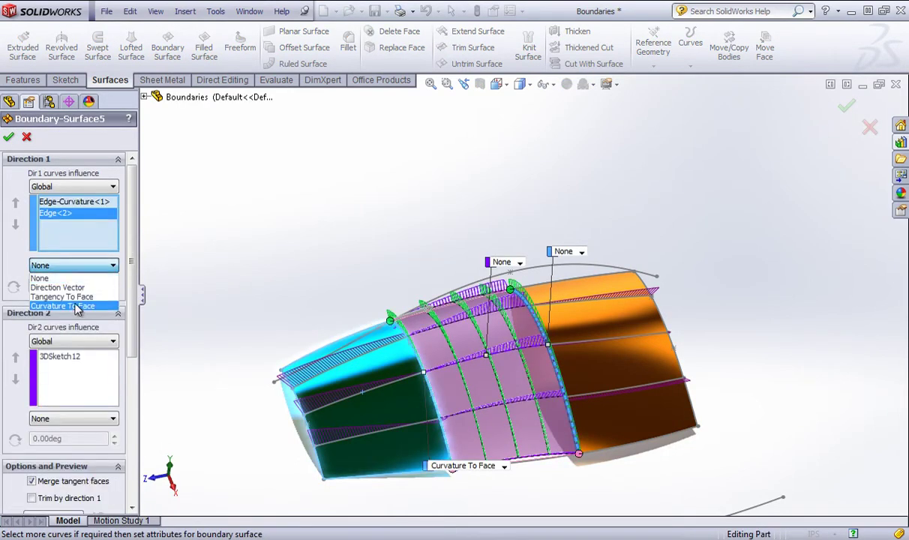
pyautogui.click(68, 306)
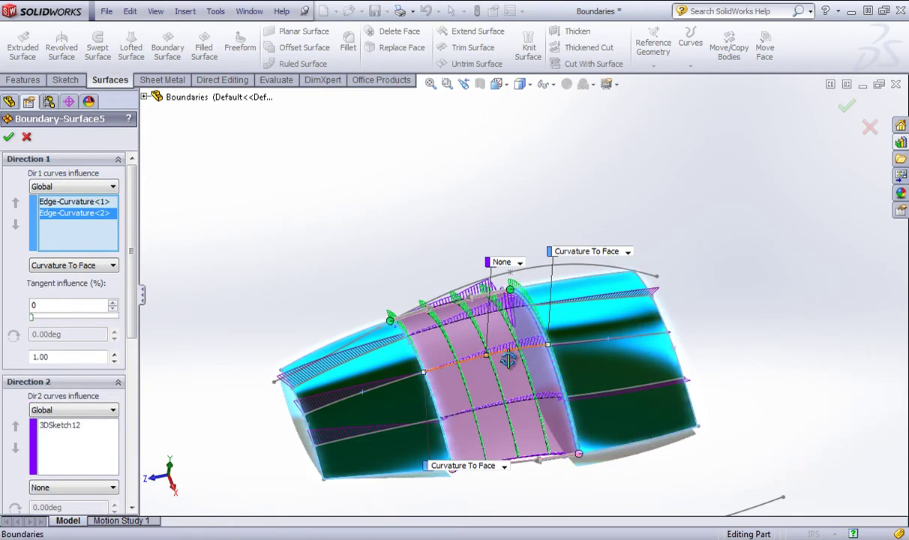
pyautogui.moveTo(525, 379)
pyautogui.mouseDown(button='middle')
pyautogui.moveTo(489, 372)
pyautogui.moveTo(515, 376)
pyautogui.mouseUp(button='middle')
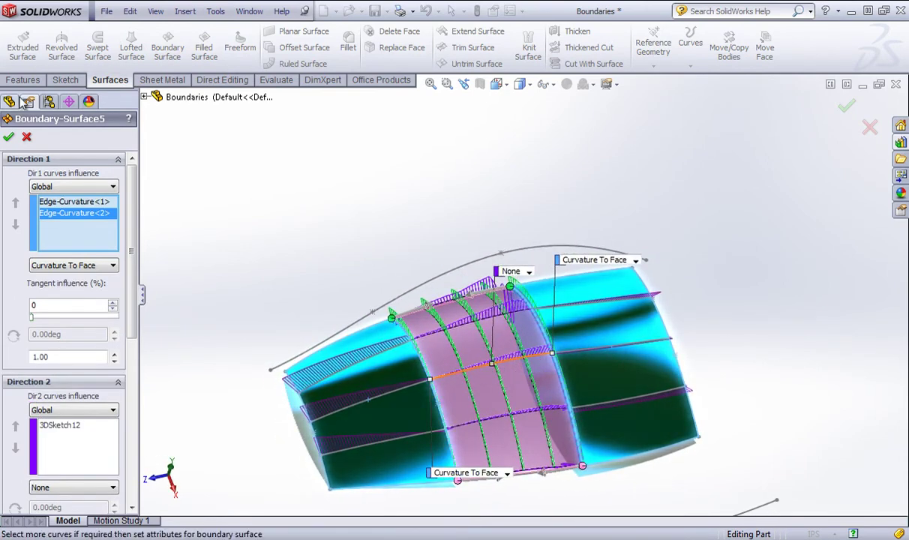
pyautogui.click(9, 138)
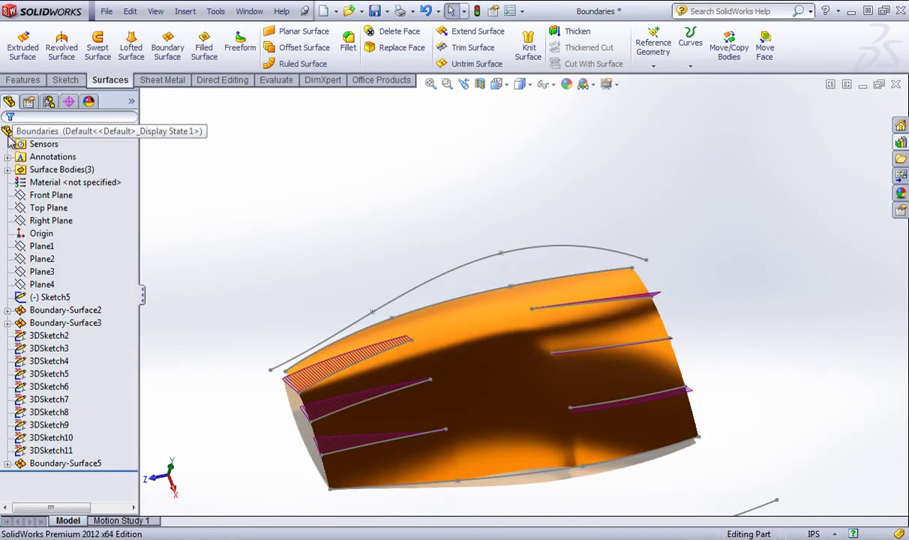
pyautogui.moveTo(523, 336); pyautogui.dragTo(512, 276, button='middle')
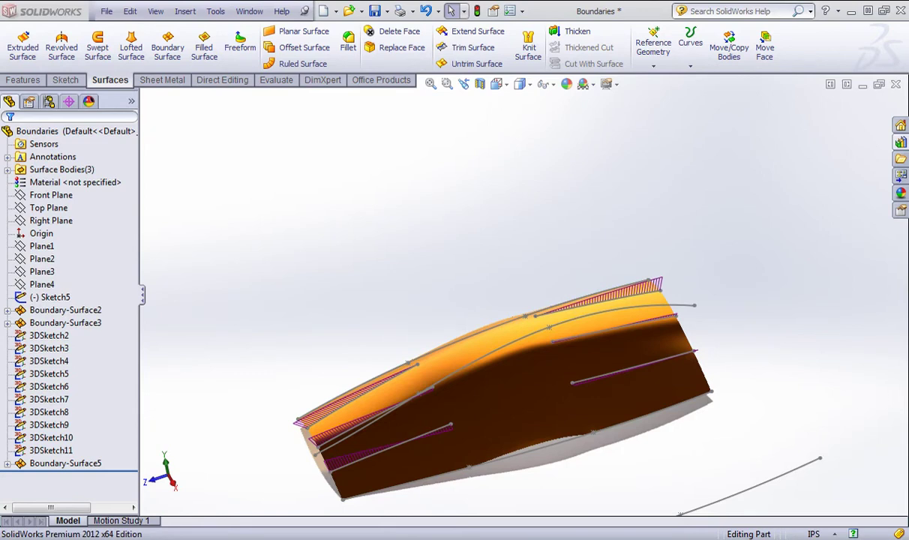
# Delete the bridging boundary surface between the two end surfaces.
pyautogui.scroll(1, 397, 503)
pyautogui.keyDown('ctrl'); pyautogui.moveTo(396, 504); pyautogui.dragTo(453, 364, button='middle'); pyautogui.keyUp('ctrl')
pyautogui.rightClick(75, 462)
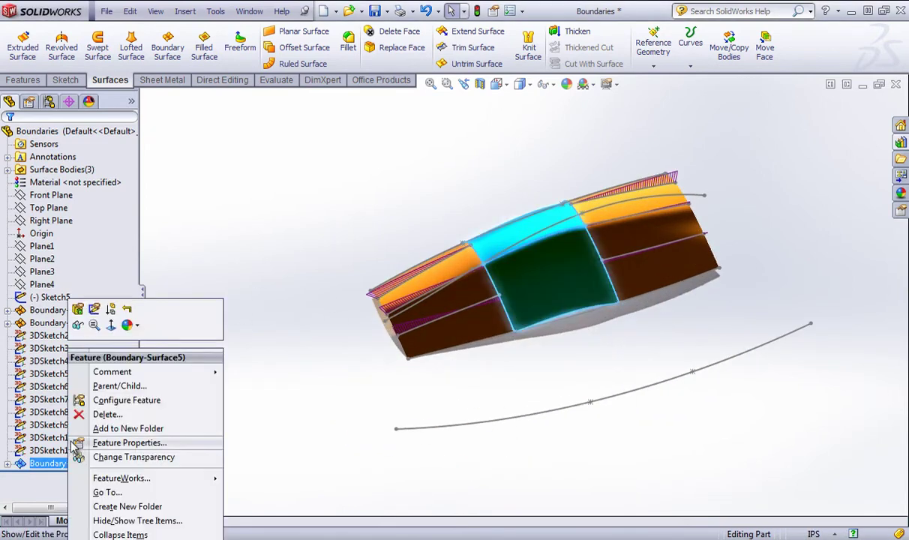
pyautogui.click(94, 412)
pyautogui.press('Return')
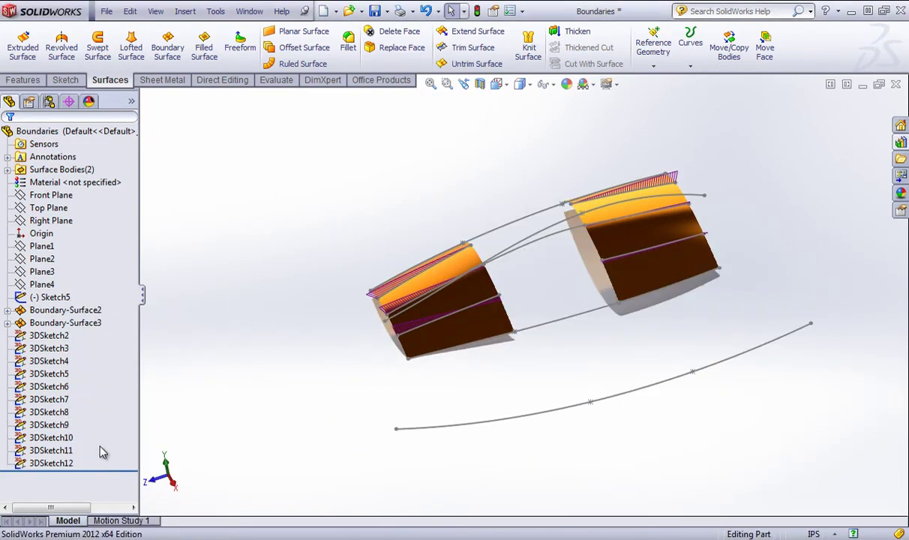
# Delete the two end boundary surfaces together with the 3D sketches built on them, keeping the original wireframe sketches.
pyautogui.moveTo(50, 405); pyautogui.dragTo(39, 300)
pyautogui.rightClick(45, 308)
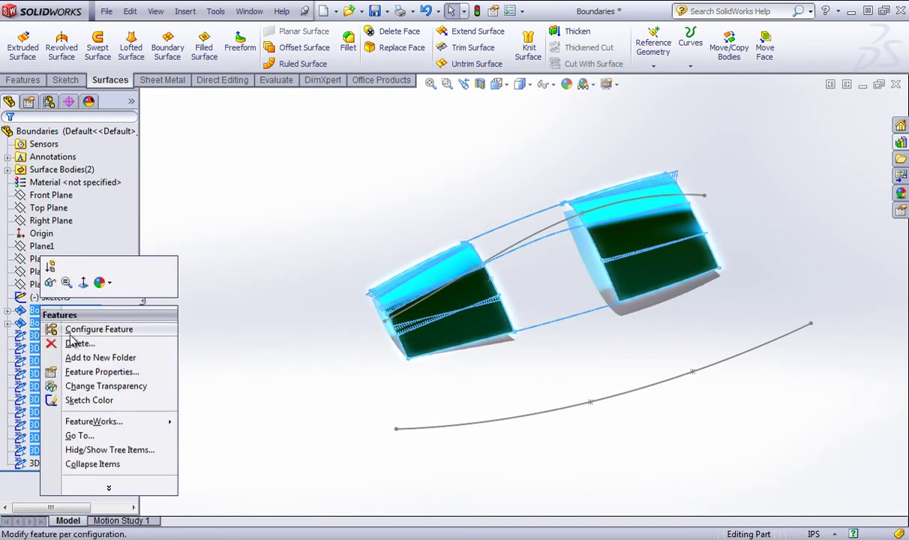
pyautogui.click(75, 342)
pyautogui.click(765, 298)
pyautogui.click(768, 317)
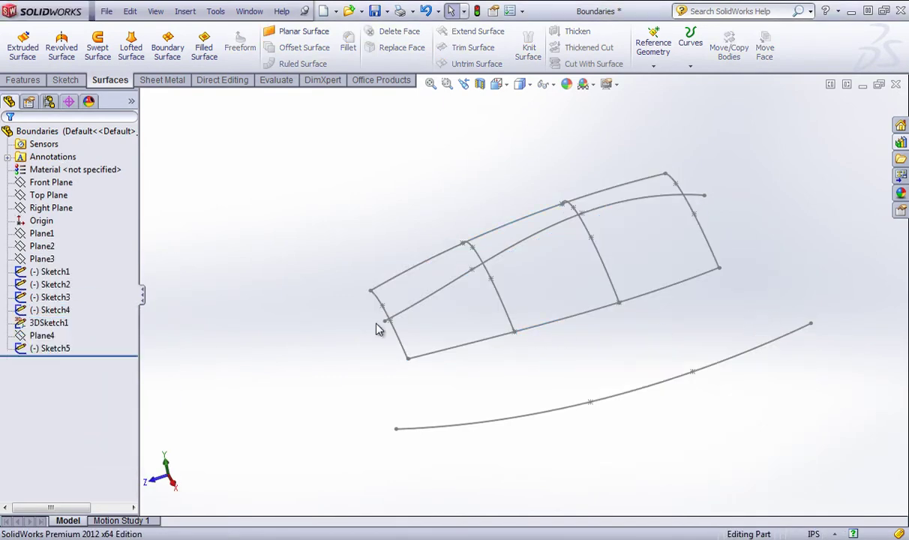
# Start a boundary surface with the four cross-section profiles in order, Sketch4, Sketch3, Sketch2 and Sketch1, as Direction 1.
pyautogui.moveTo(333, 317); pyautogui.dragTo(461, 381, button='middle')
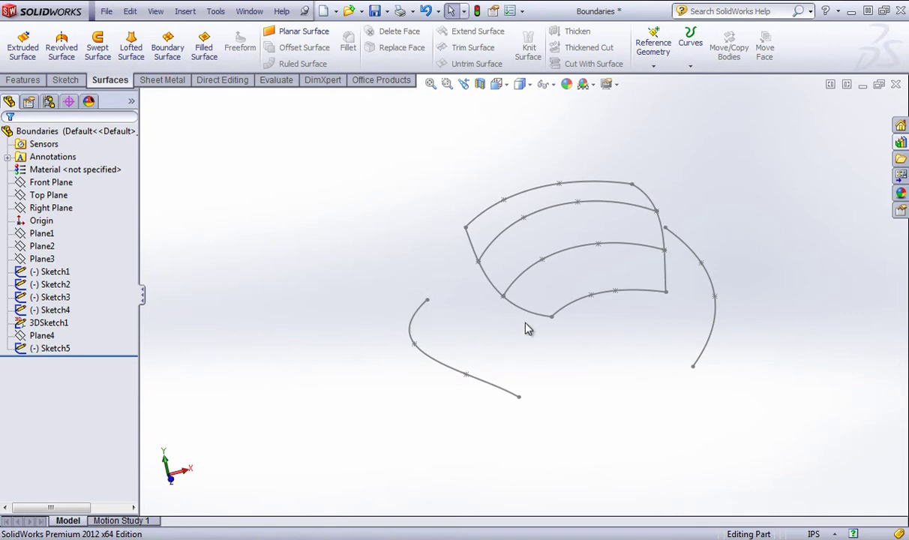
pyautogui.click(278, 82)
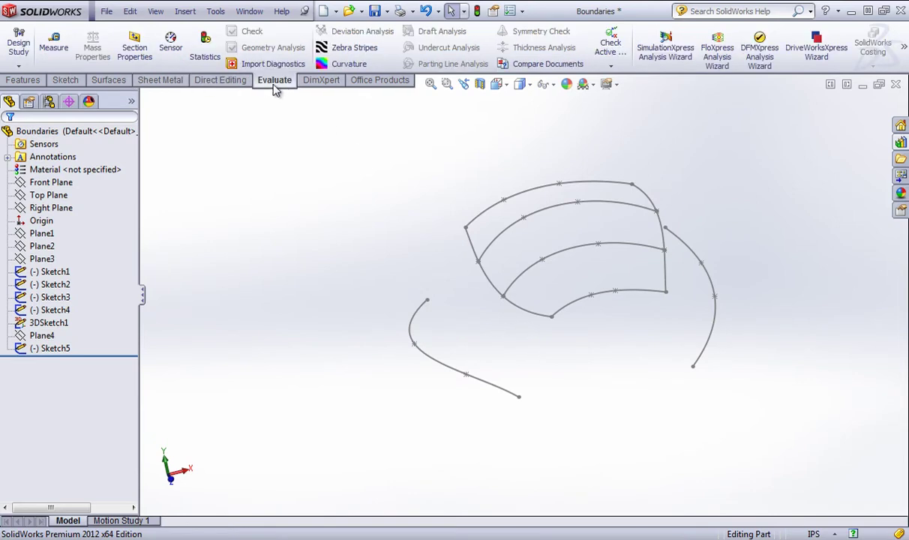
pyautogui.click(108, 80)
pyautogui.click(167, 49)
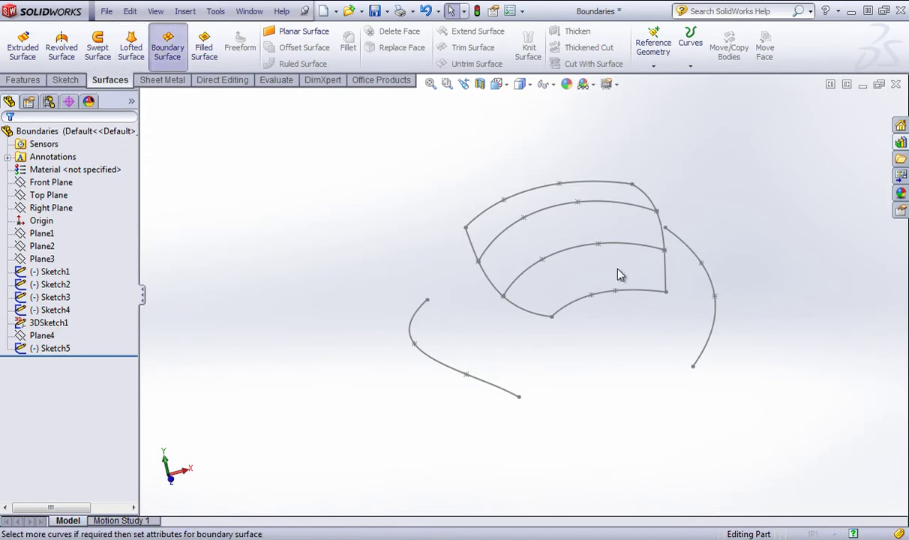
pyautogui.click(576, 311)
pyautogui.click(527, 274)
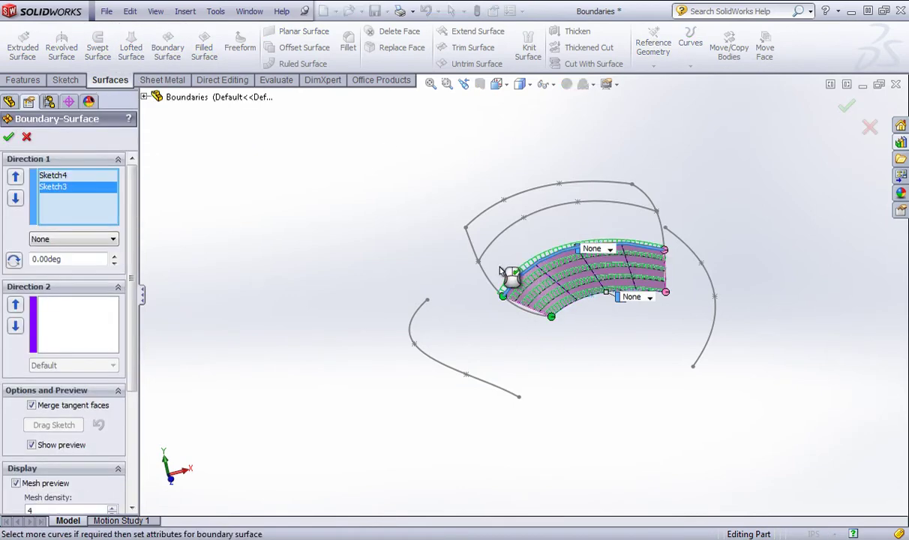
pyautogui.click(500, 240)
pyautogui.click(485, 210)
pyautogui.click(485, 210)
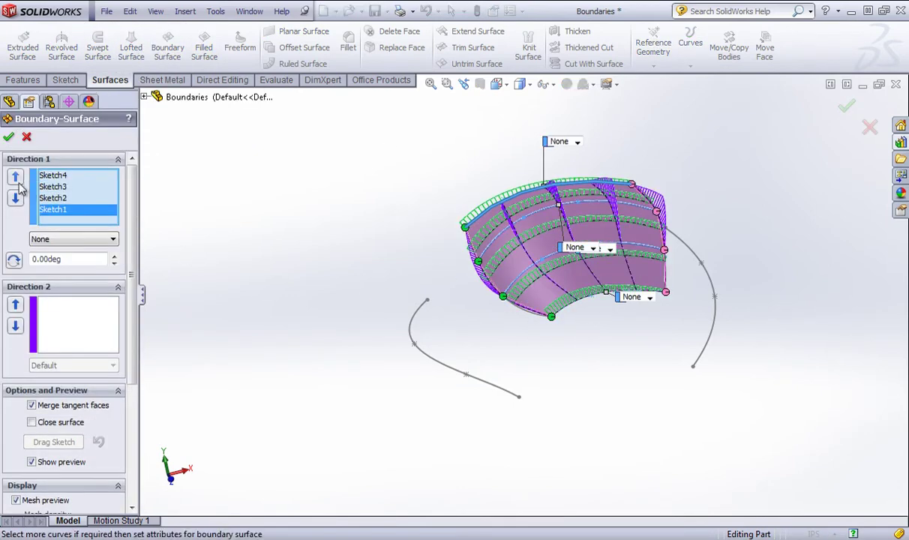
# Add the two side curves of the 3D sketch as open loops in Direction 2 and accept the boundary surface.
pyautogui.click(105, 330)
pyautogui.click(499, 292)
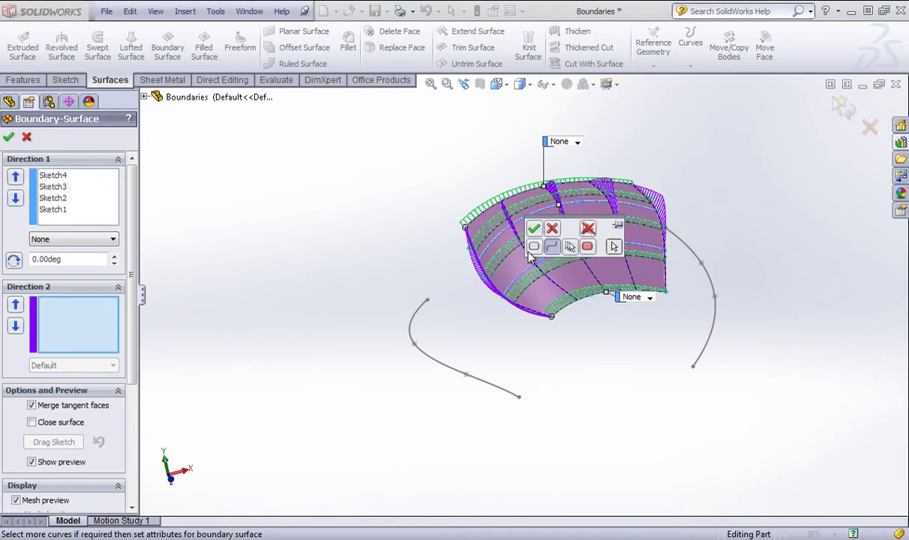
pyautogui.click(534, 230)
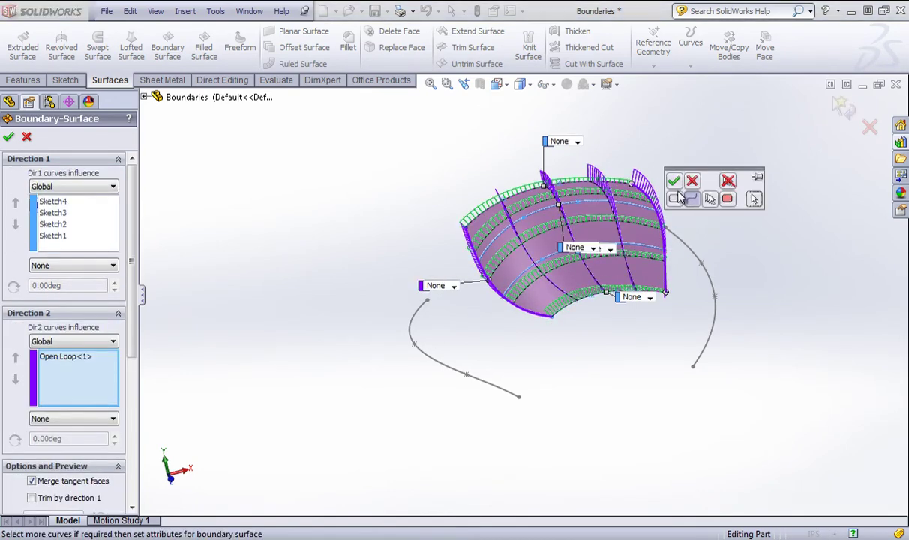
pyautogui.click(675, 182)
pyautogui.click(845, 107)
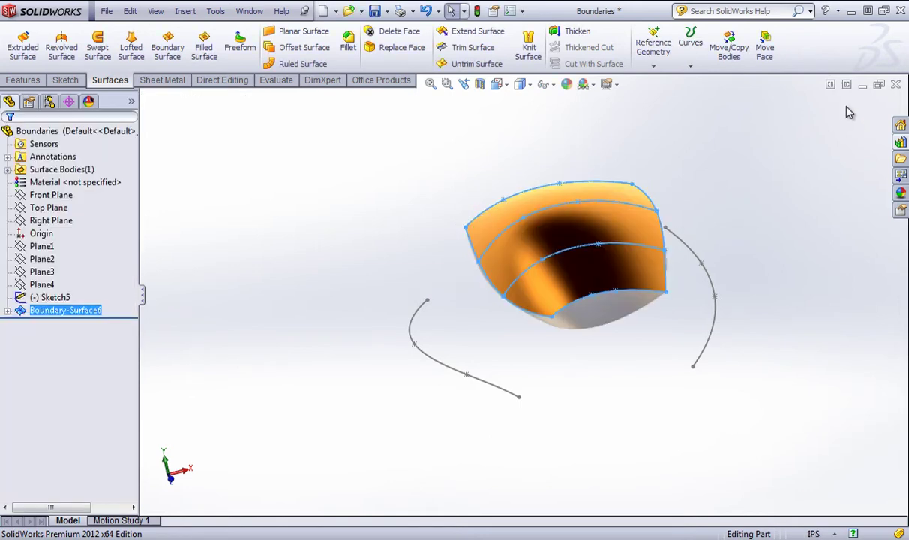
# Hide the 3D sketch that runs along the side edges of the new surface.
pyautogui.rightClick(480, 272)
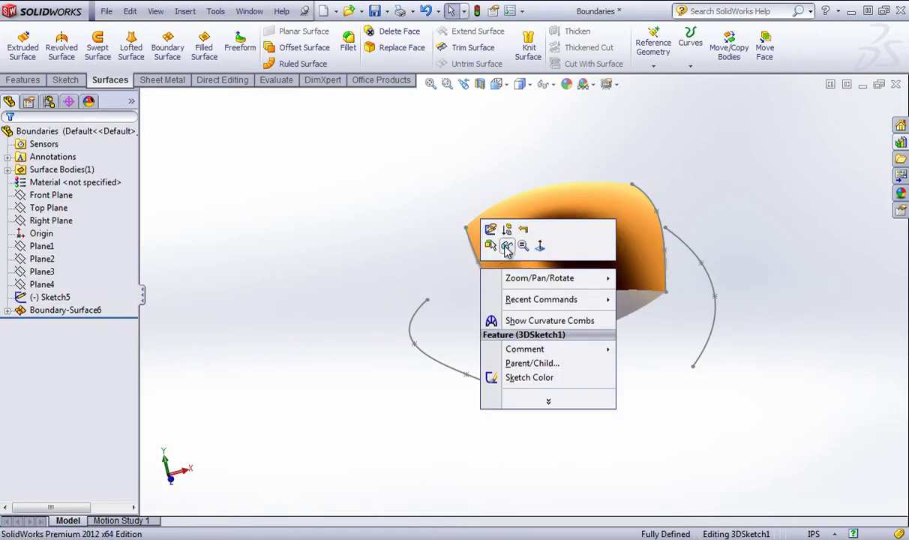
pyautogui.click(507, 249)
pyautogui.rightClick(666, 250)
pyautogui.click(568, 395)
pyautogui.moveTo(538, 349)
pyautogui.mouseDown(button='middle')
pyautogui.moveTo(581, 339)
pyautogui.moveTo(507, 329)
pyautogui.moveTo(505, 312)
pyautogui.moveTo(562, 315)
pyautogui.moveTo(572, 329)
pyautogui.mouseUp(button='middle')
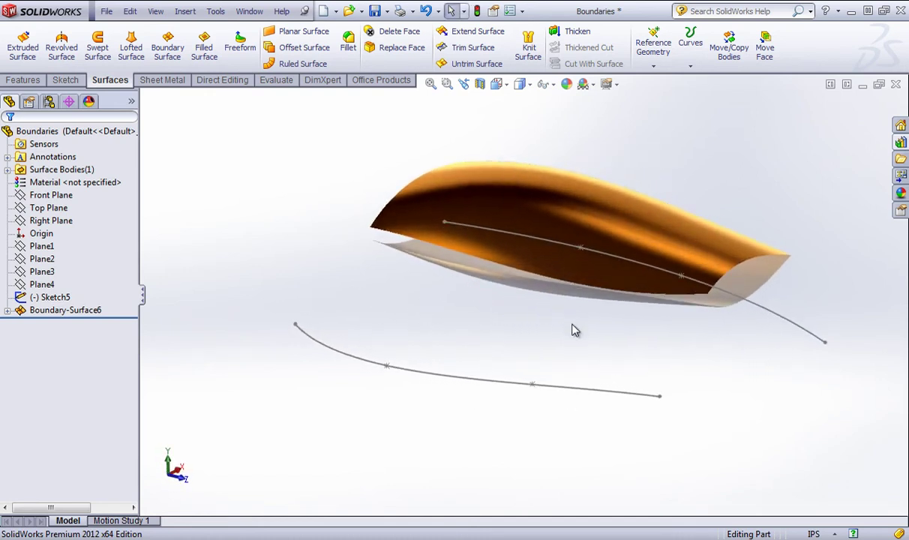
# Start a second boundary surface with the lower open side curve and the facing surface edge in Direction 1.
pyautogui.click(167, 48)
pyautogui.click(441, 383)
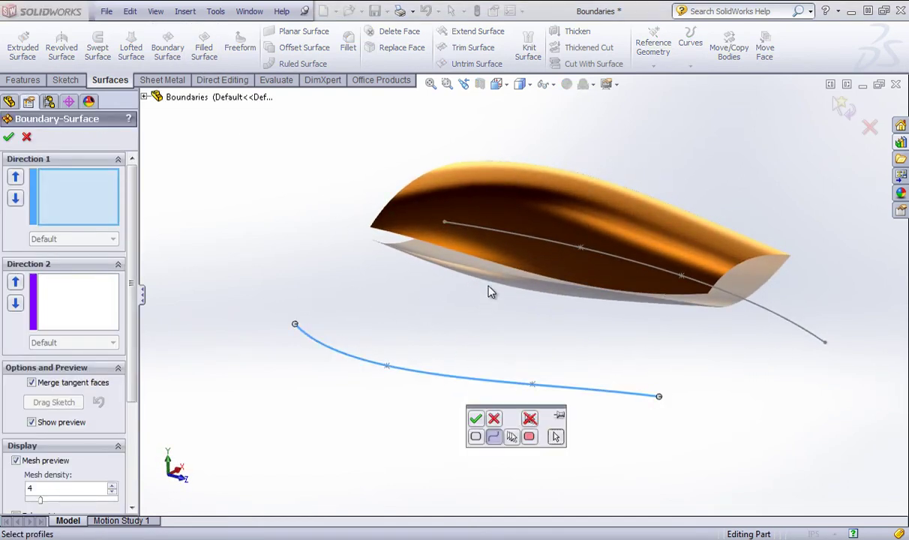
pyautogui.click(524, 272)
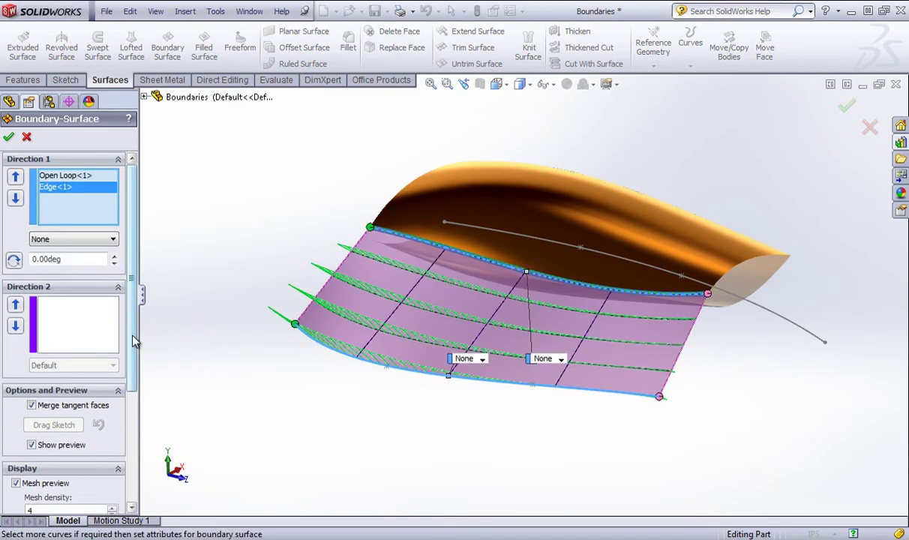
# Turn off the mesh preview and curvature combs and show zebra stripes on the boundary surface preview.
pyautogui.moveTo(134, 341); pyautogui.dragTo(138, 432)
pyautogui.click(27, 337)
pyautogui.click(18, 425)
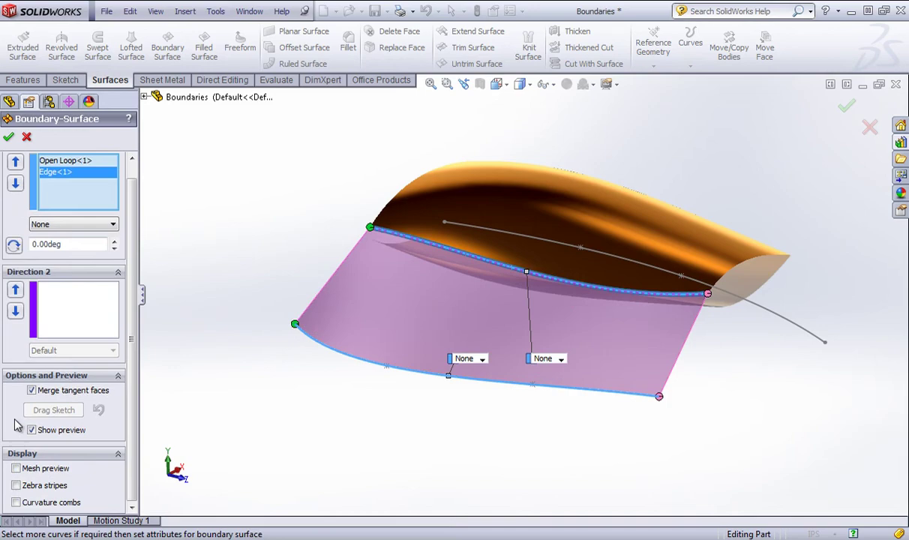
pyautogui.click(15, 486)
pyautogui.scroll(-3, 154, 383)
pyautogui.scroll(2, 463, 382)
pyautogui.scroll(-1, 856, 390)
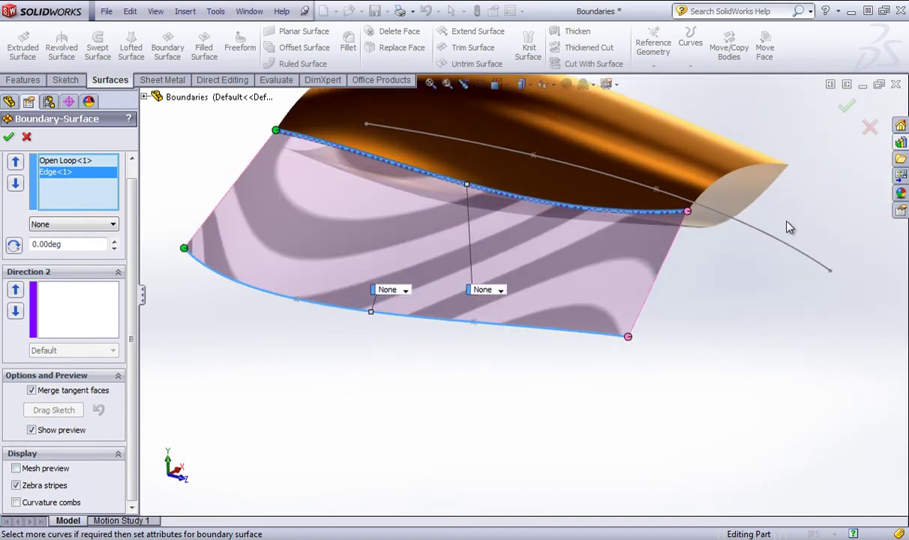
pyautogui.moveTo(790, 228); pyautogui.dragTo(534, 342, button='middle')
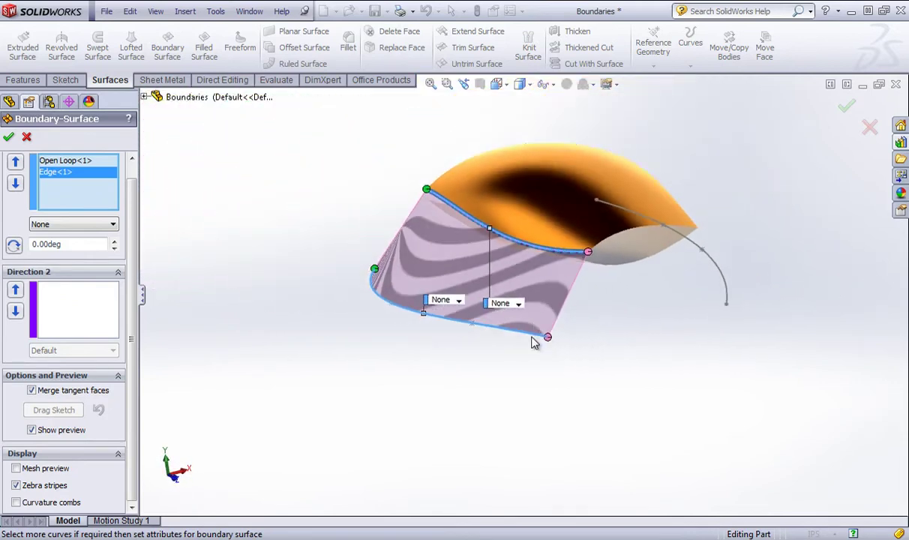
pyautogui.scroll(-3, 588, 228)
pyautogui.moveTo(428, 281); pyautogui.dragTo(450, 294, button='middle')
# Set the condition along the existing surface's edge to Curvature To Face and accept the second boundary surface.
pyautogui.click(73, 223)
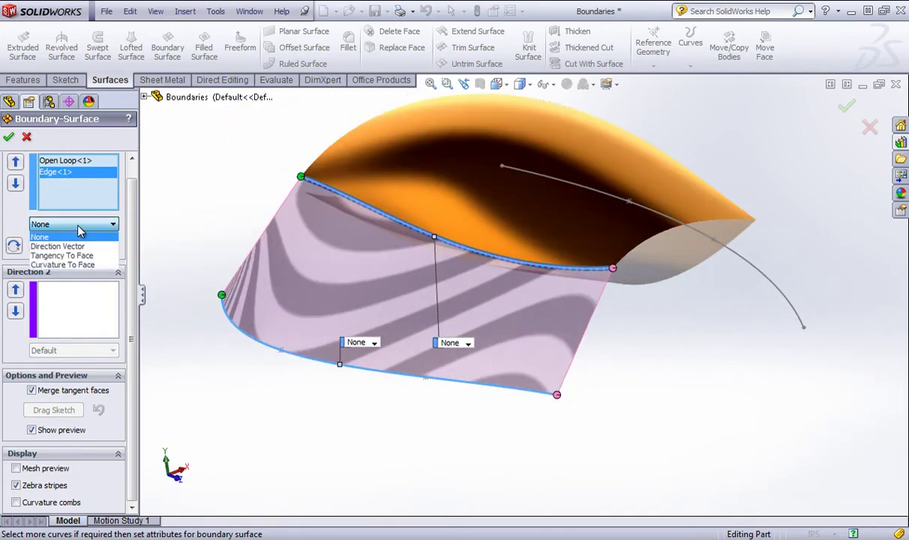
pyautogui.click(75, 265)
pyautogui.moveTo(571, 308); pyautogui.dragTo(341, 304, button='middle')
pyautogui.scroll(-3, 103, 307)
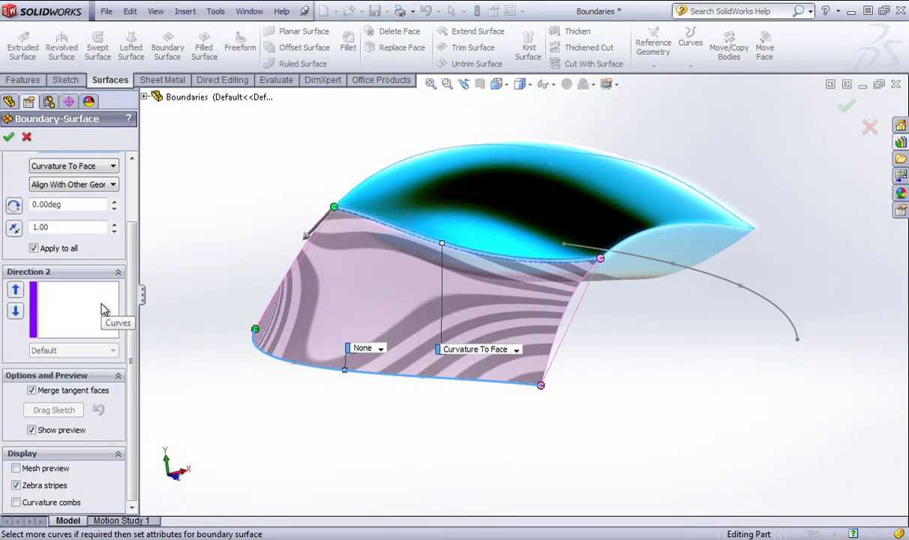
pyautogui.scroll(-2, 453, 218)
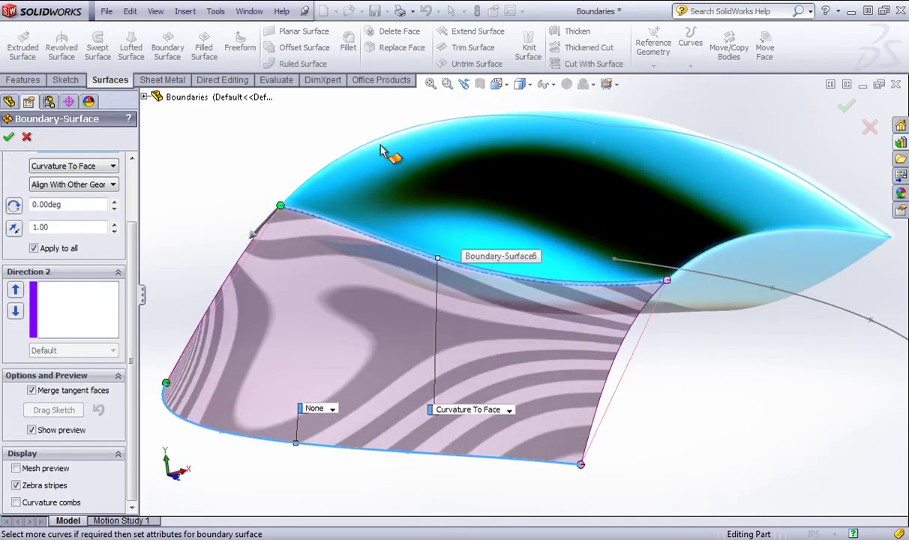
pyautogui.moveTo(531, 177); pyautogui.dragTo(618, 301, button='middle')
pyautogui.scroll(2, 681, 293)
pyautogui.click(846, 102)
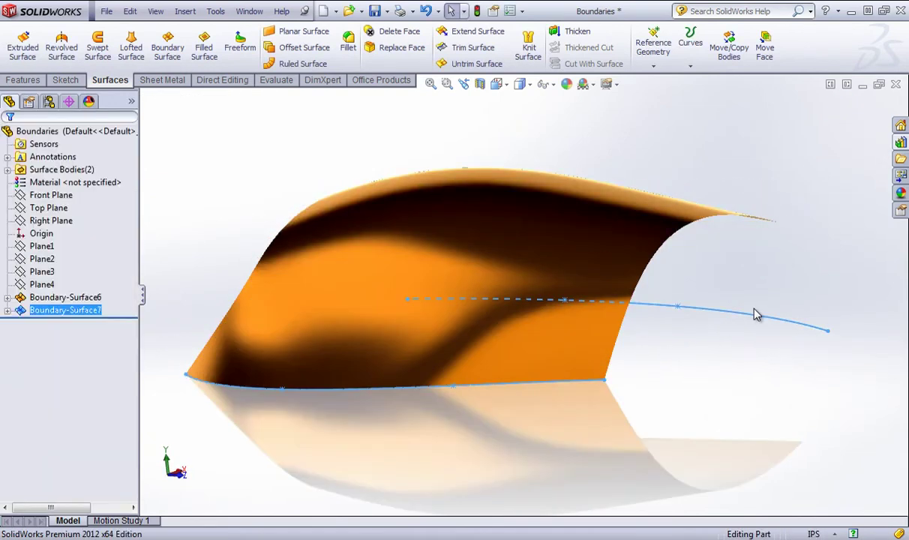
pyautogui.moveTo(696, 259); pyautogui.dragTo(402, 276, button='middle')
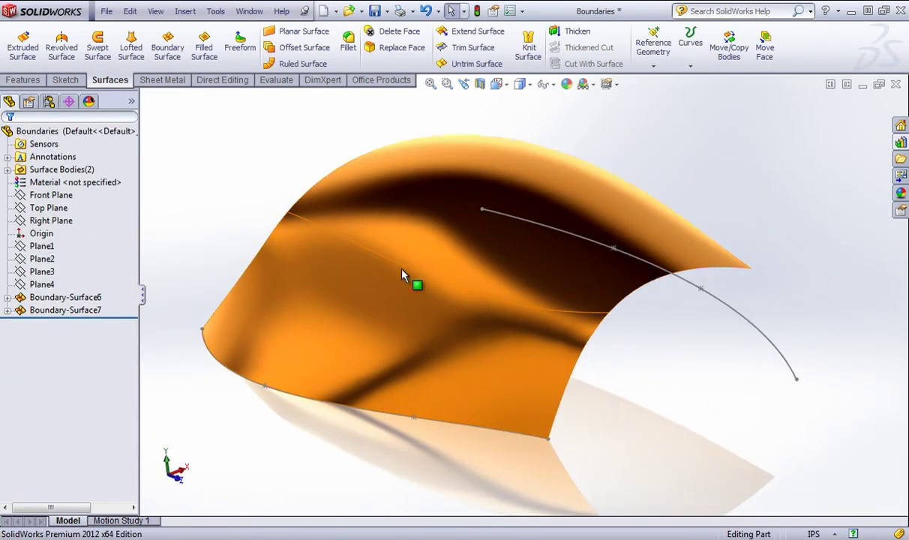